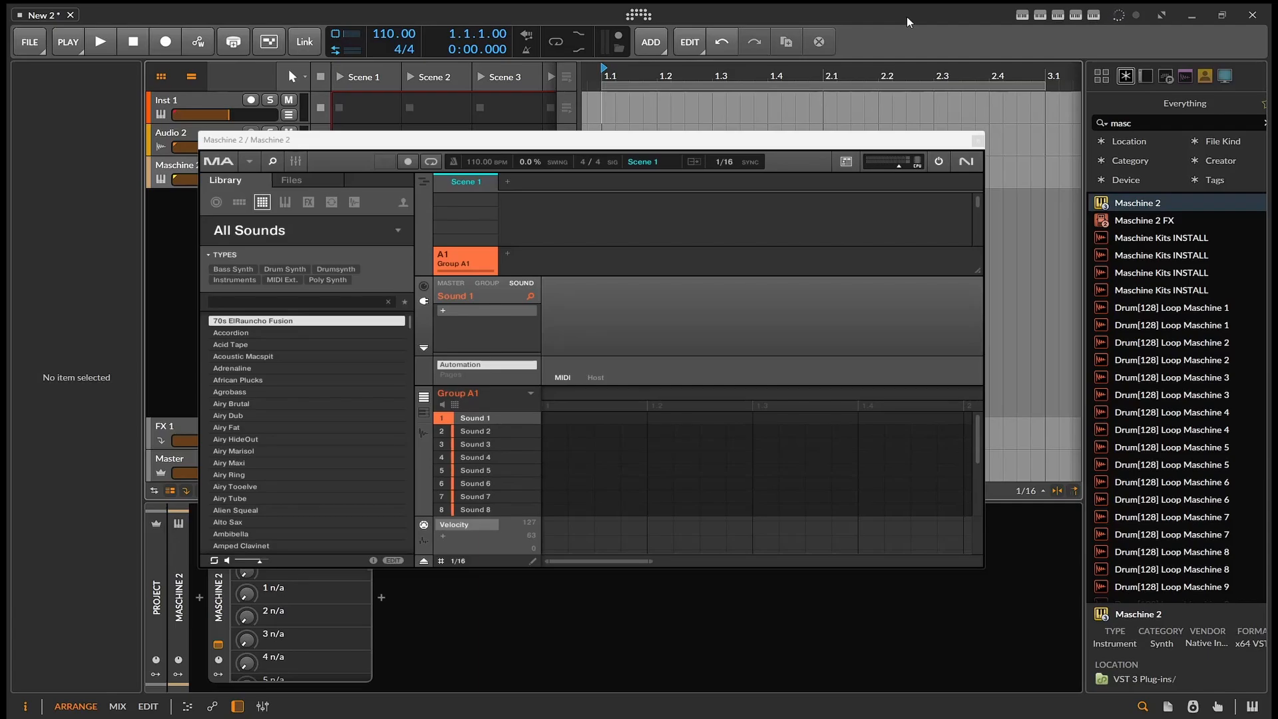
- Audition the presets in the All Sounds library, from Accordion through the Airy sounds, and browse further down the list
key("Down")
key("Down")
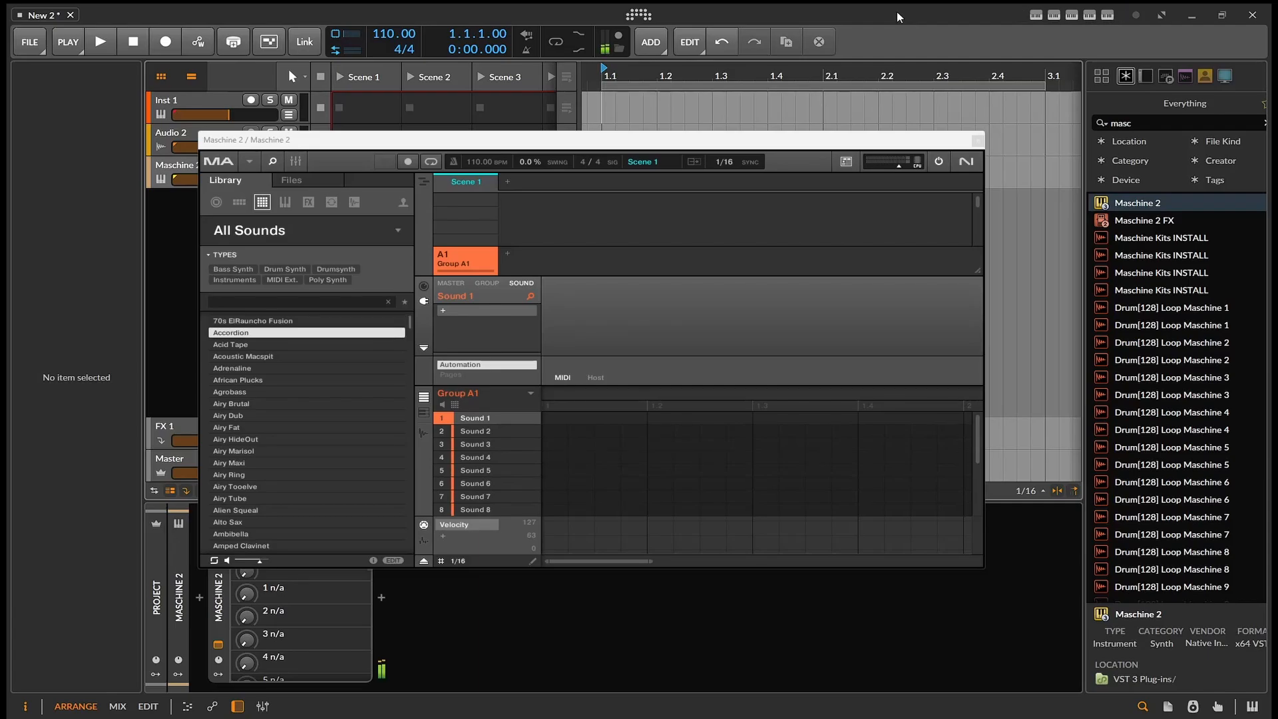
key("Down")
key("Down")
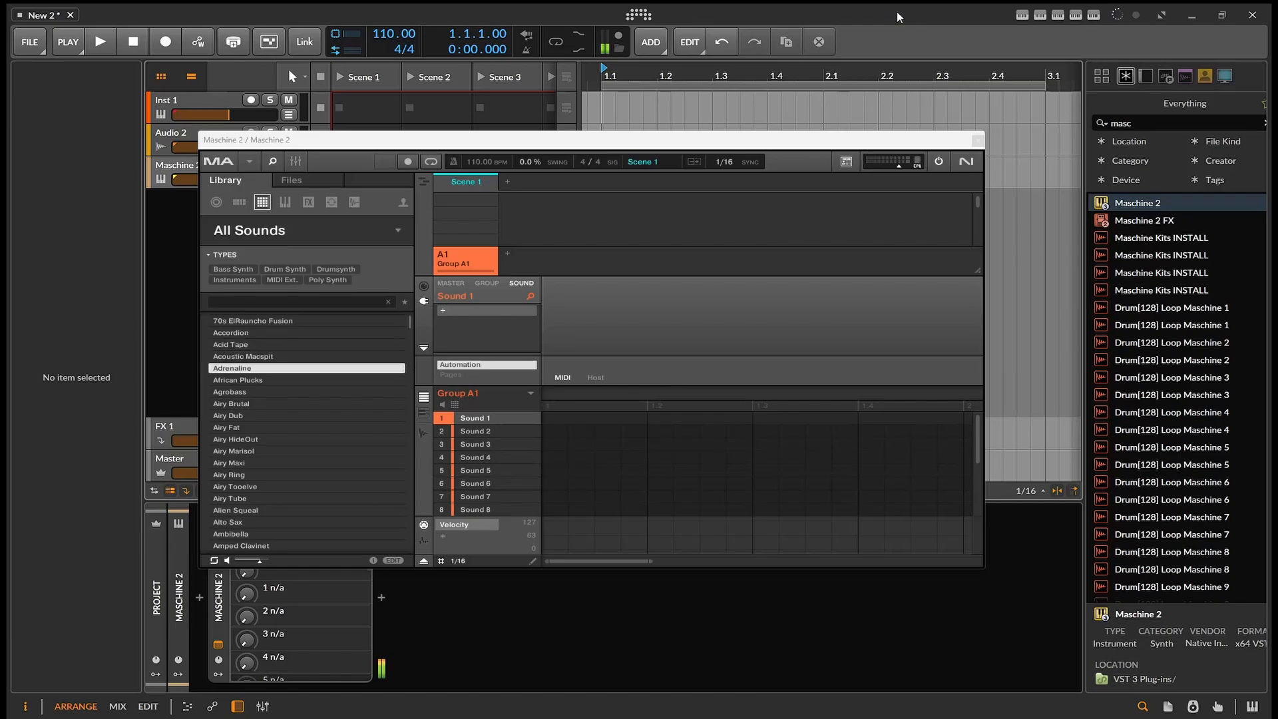
key("Down")
key("Down")
key("Down")
key("Down")
key("Down")
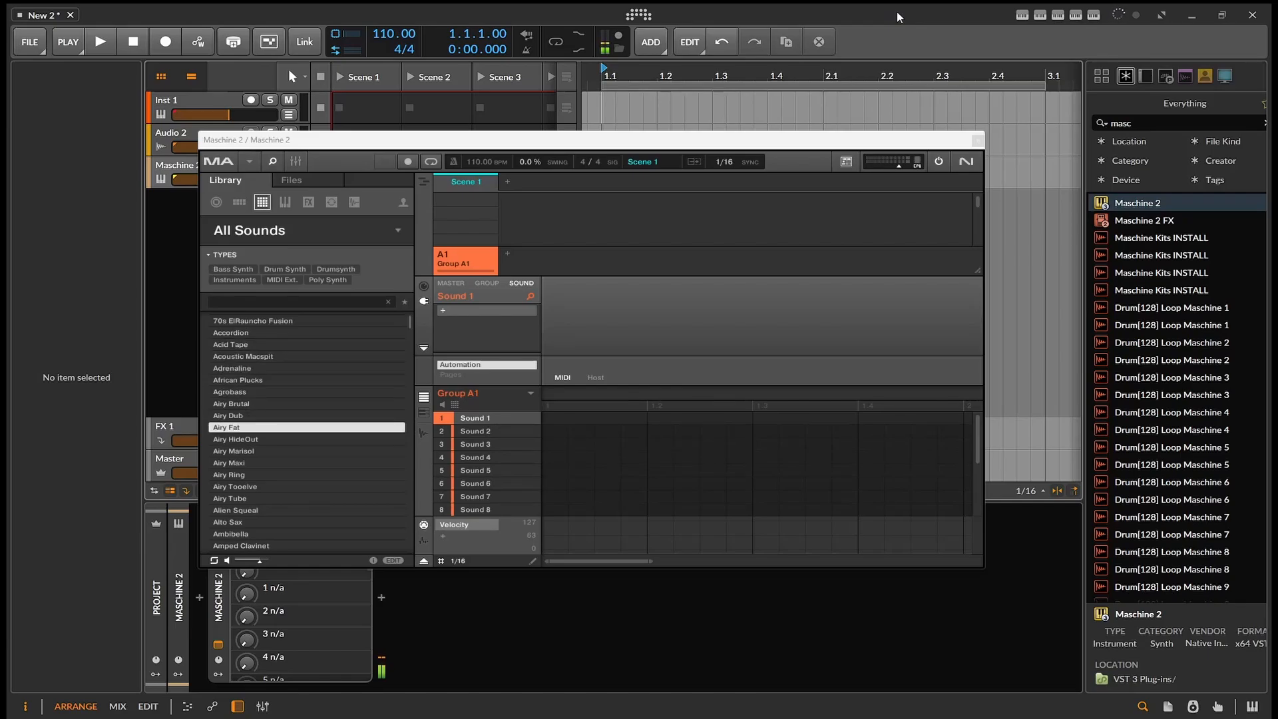
key("Up")
key("Up")
key("Up")
key("Up")
key("Down")
key("Down")
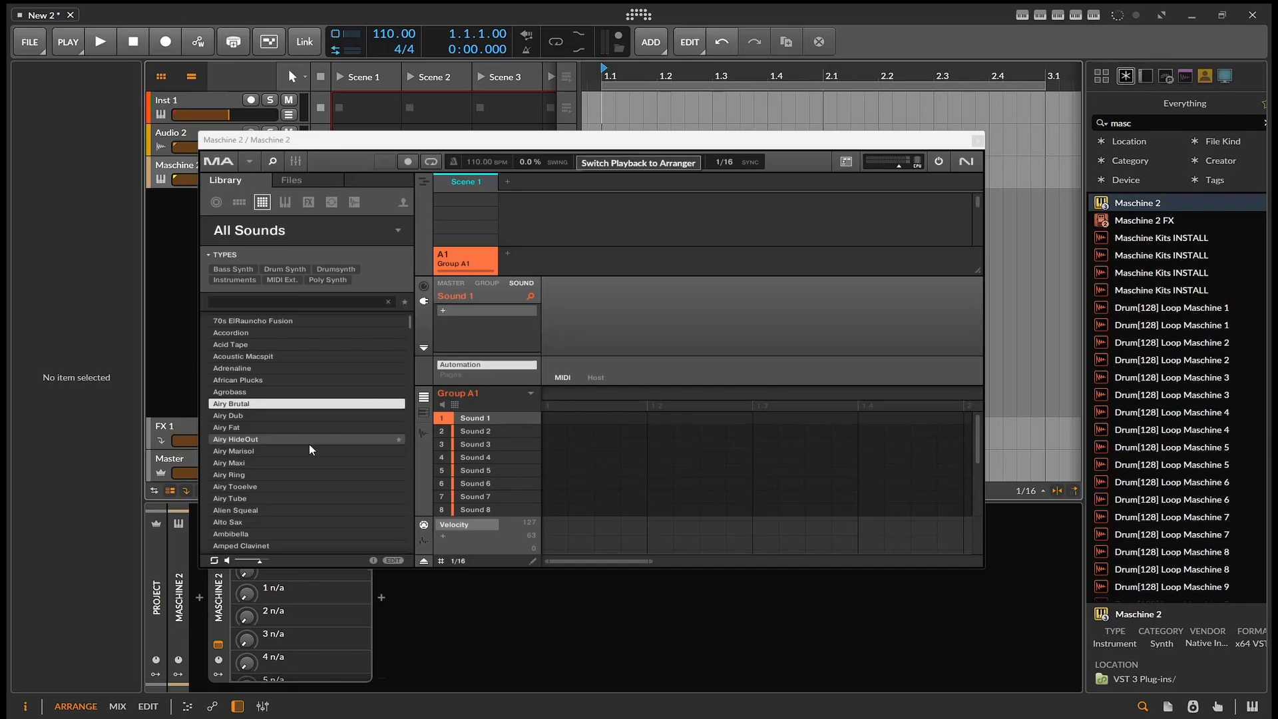
scroll(265, 419, "down", 7)
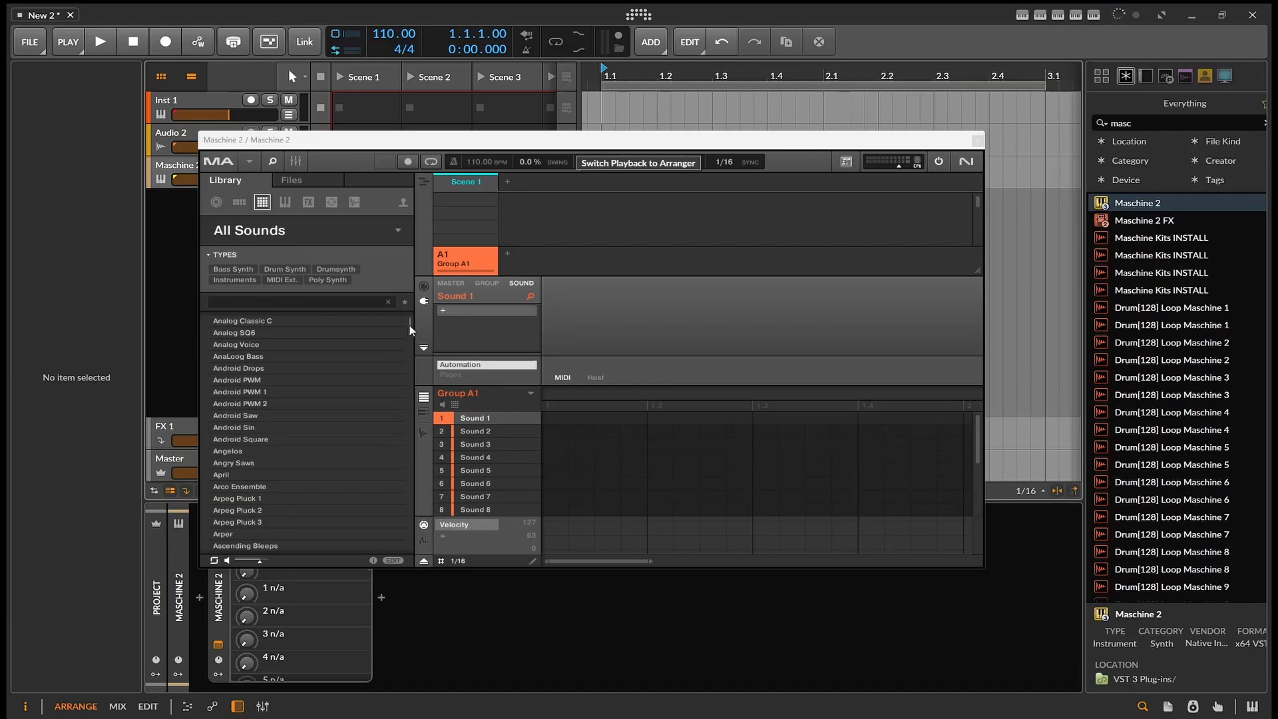
mouse_move(410, 325)
left_mouse_down()
mouse_move(413, 516)
mouse_move(401, 326)
left_mouse_up()
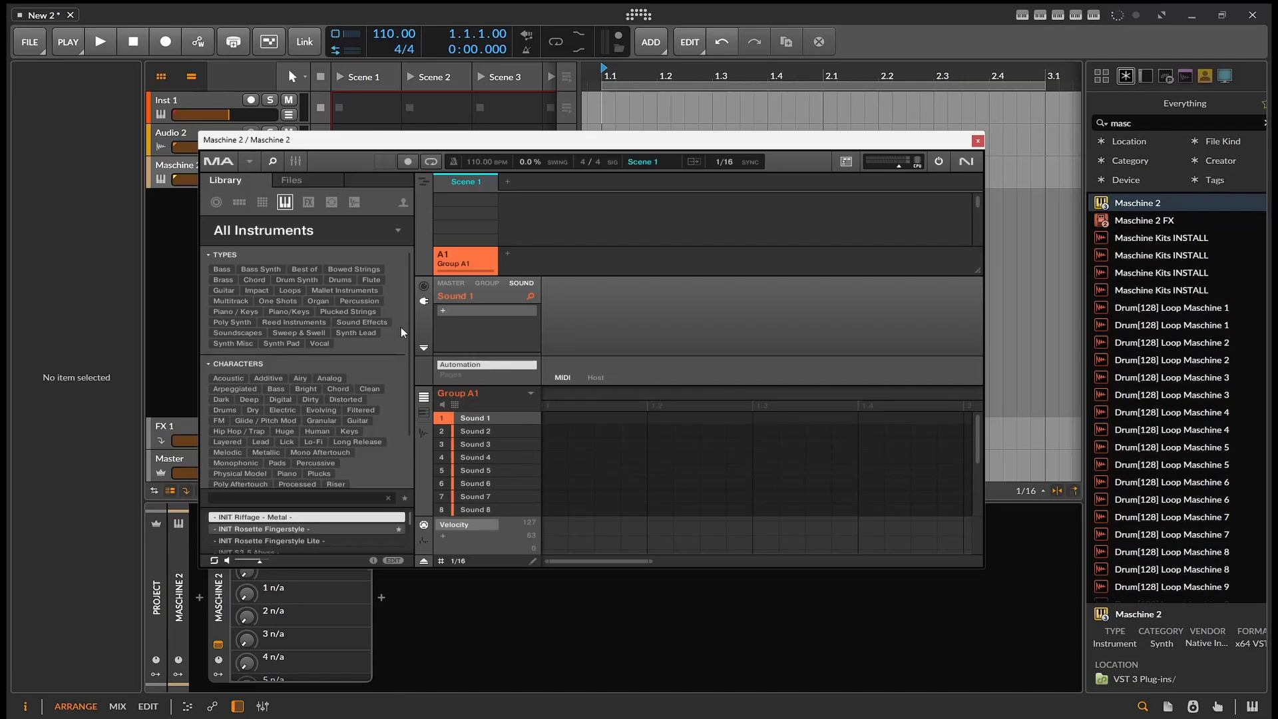
- Audition the All Instruments presets one after another, from the INIT presets down to 2 Osc PWM
key("Down")
key("Down")
key("Down")
key("Down")
key("Down")
key("Down")
key("Down")
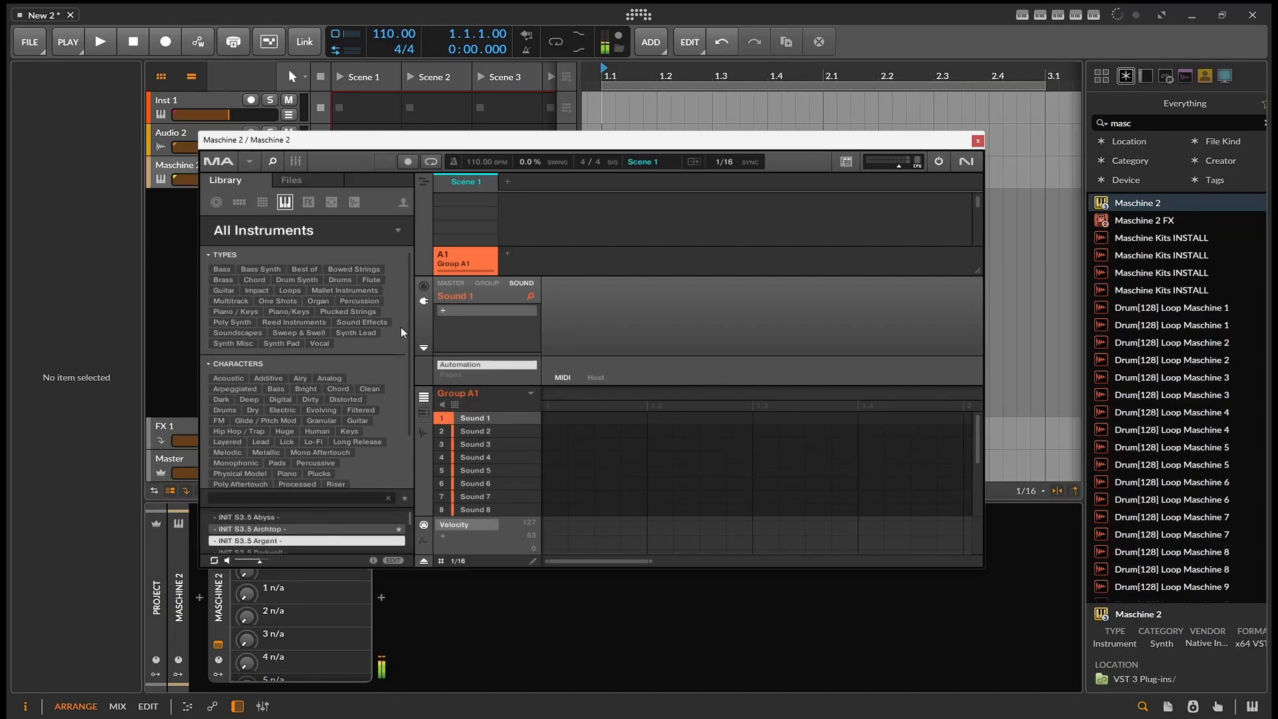
key("Down")
key("Down")
key("Down")
key("Down")
key("Down")
key("Down")
key("Down")
key("Down")
key("Down")
key("Down")
key("Down")
key("Down")
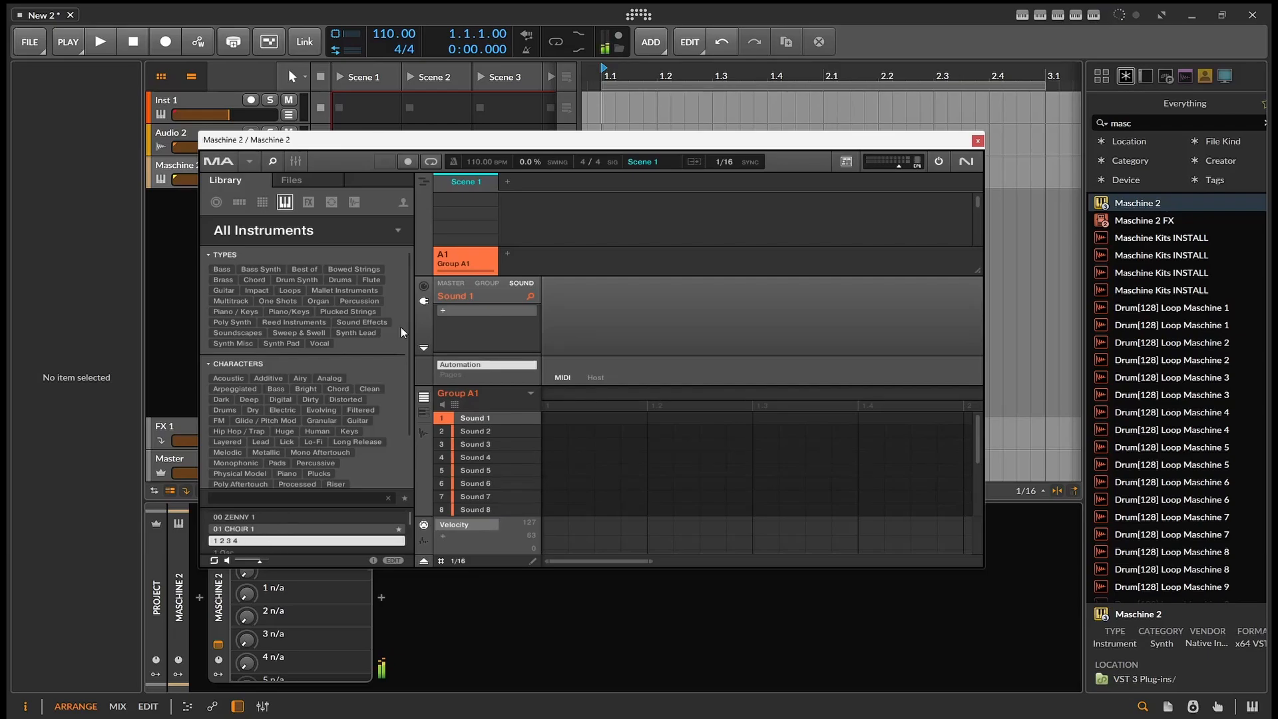
key("Down")
key("Down")
key("Down")
key("Down")
key("Down")
key("Down")
key("Down")
key("Down")
key("Down")
key("Down")
key("Down")
key("Down")
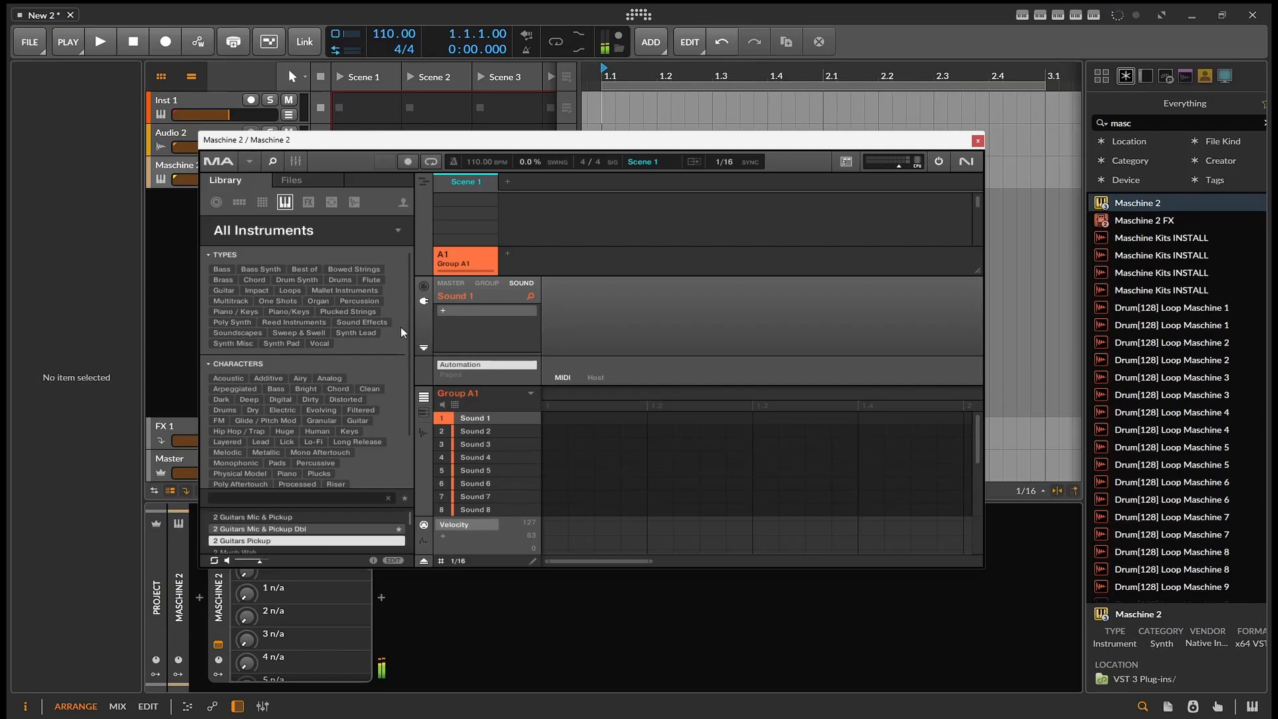
key("Down")
key("Down")
key("Down")
key("Down")
key("Down")
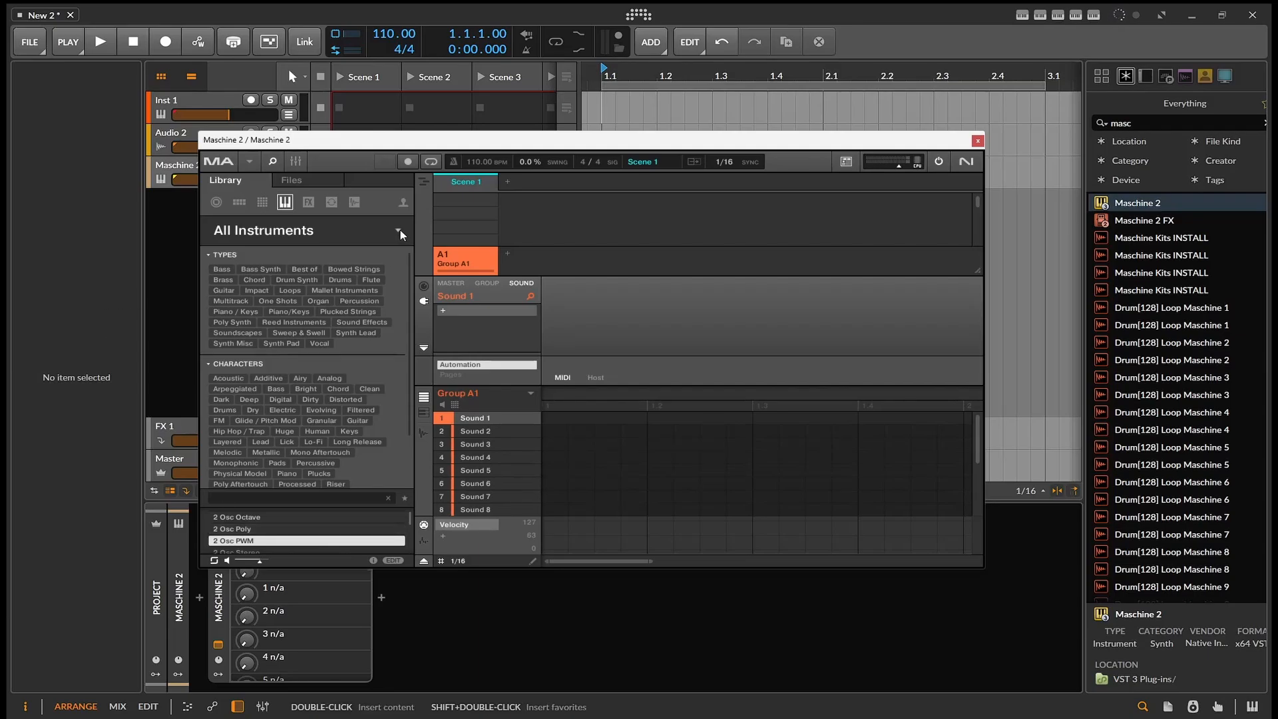
- Filter the All Instruments presets by the Brass type and collapse the Types and Characters filter sections
left_click(210, 254)
left_click(206, 271)
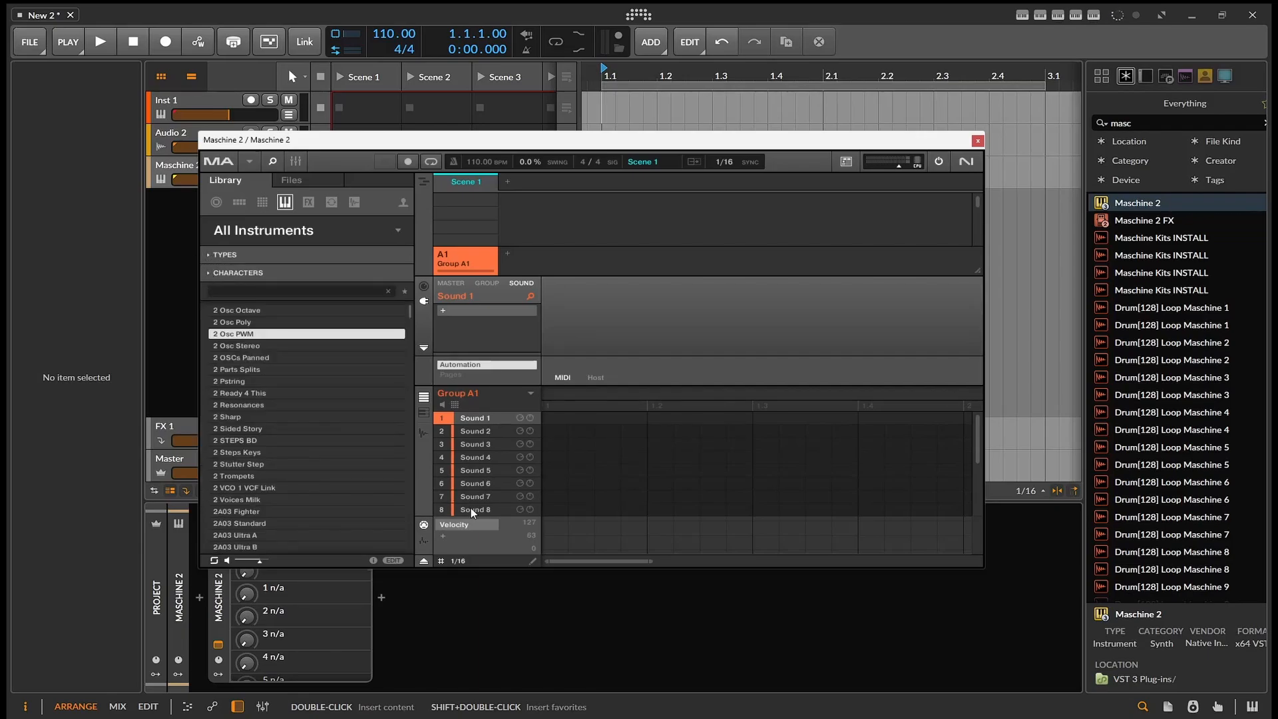
left_click(206, 256)
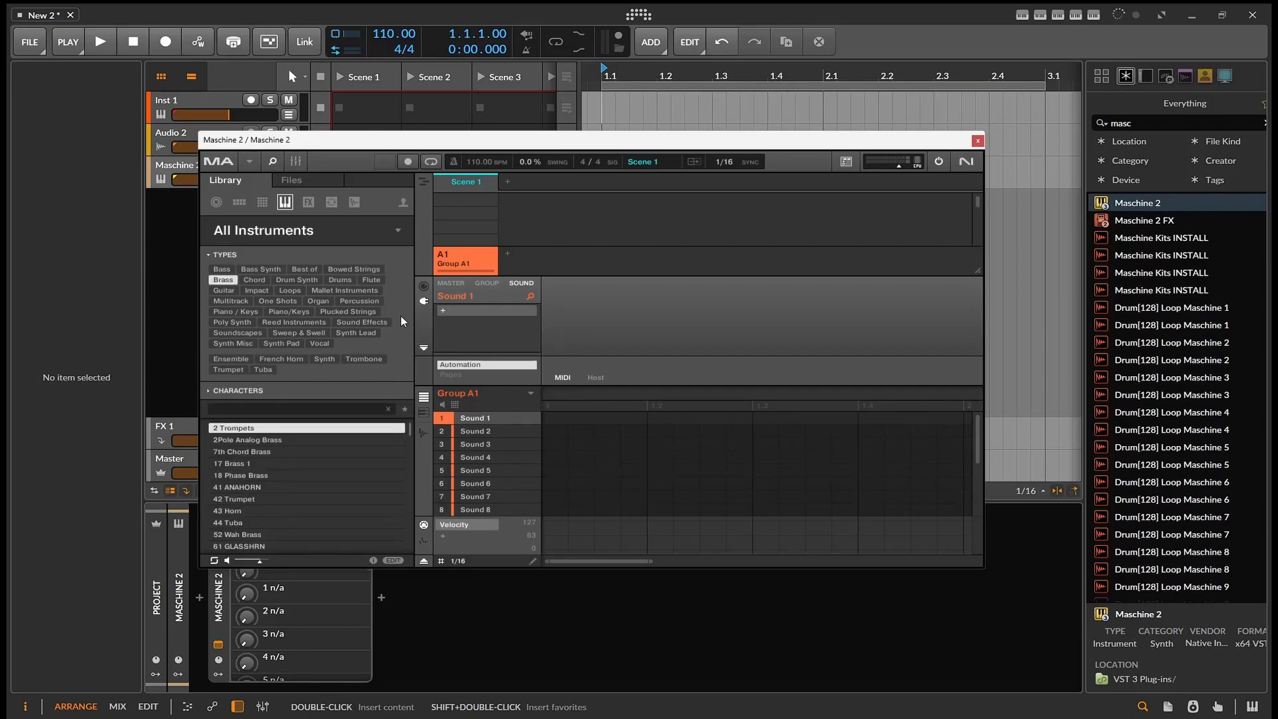
left_click(211, 256)
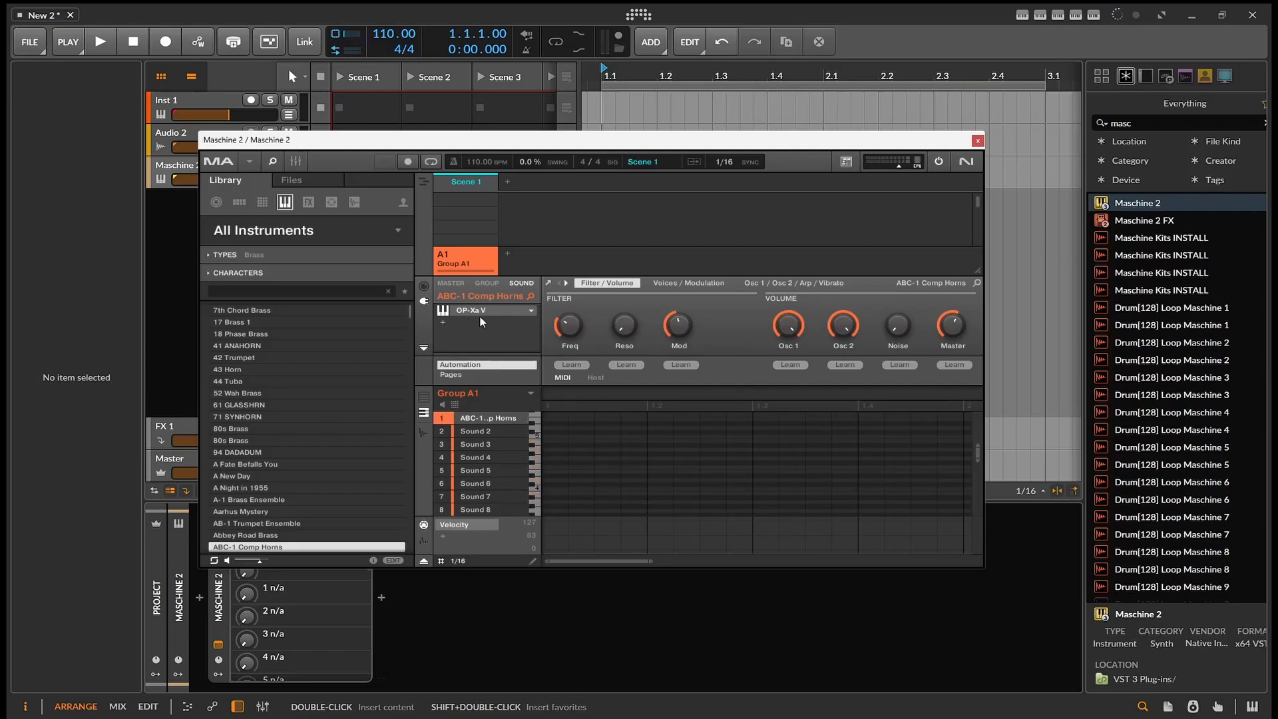
- View the OP-Xa V plug-in interface of the ABC-1 Comp Horns sound and close it again
left_click(550, 282)
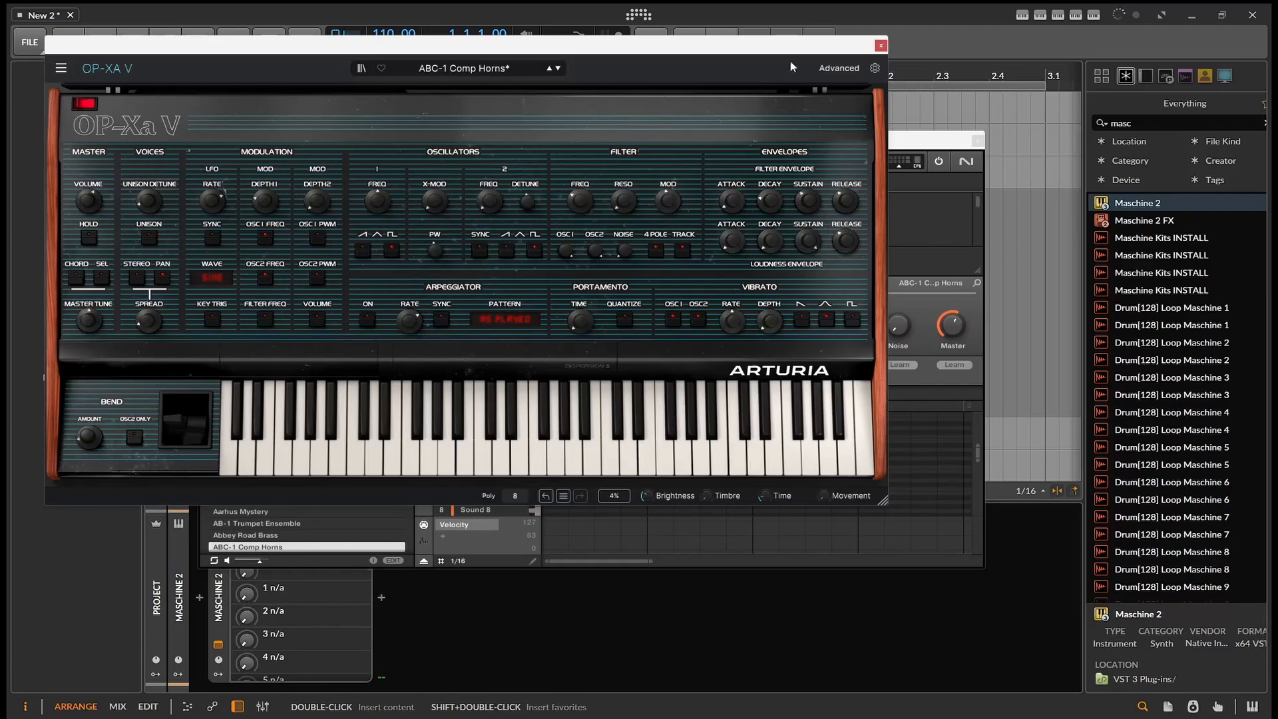
left_click(881, 45)
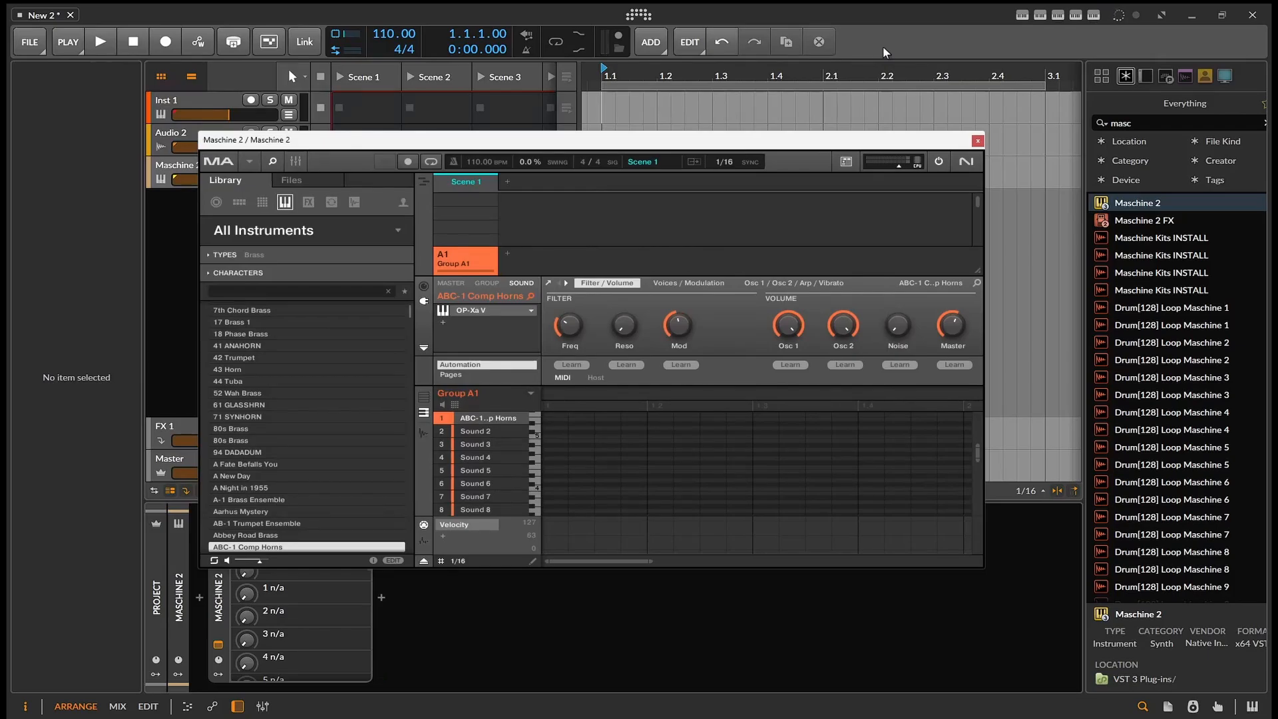
- Audition the brass presets following ABC-1 Comp Horns and choose Aeon Brass for the first sound
key("Down")
key("Down")
key("Down")
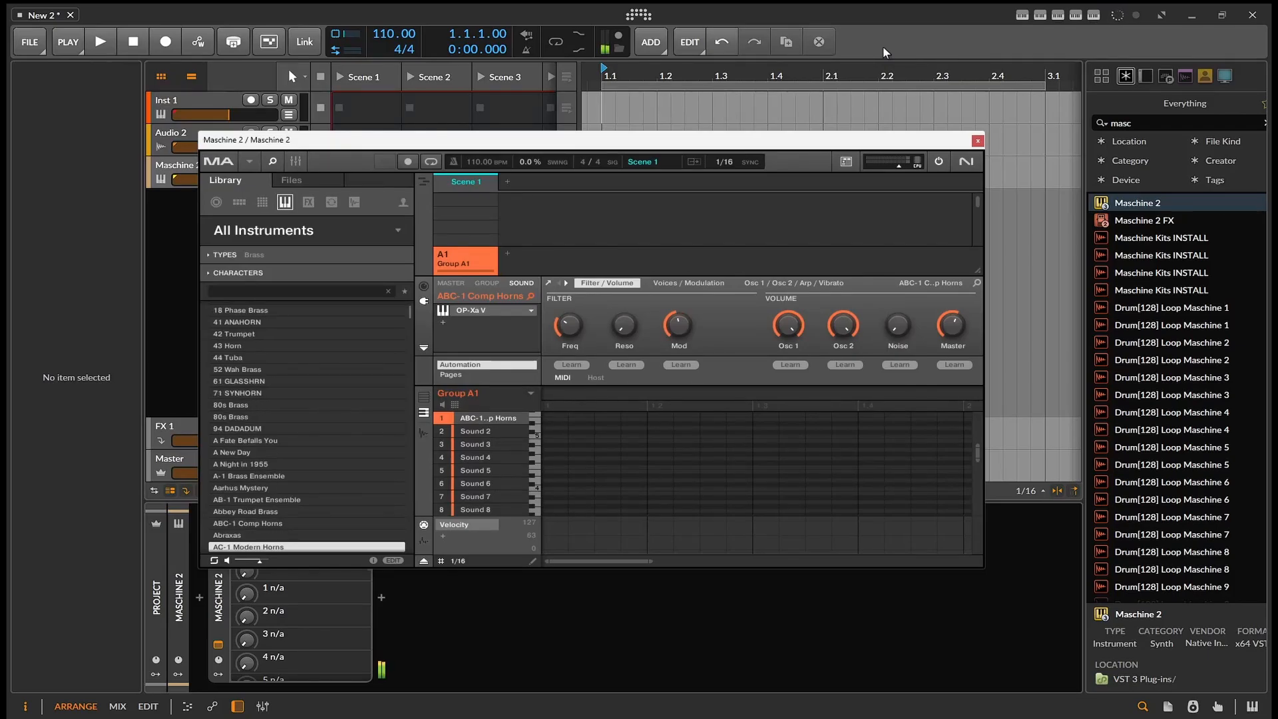
key("Down")
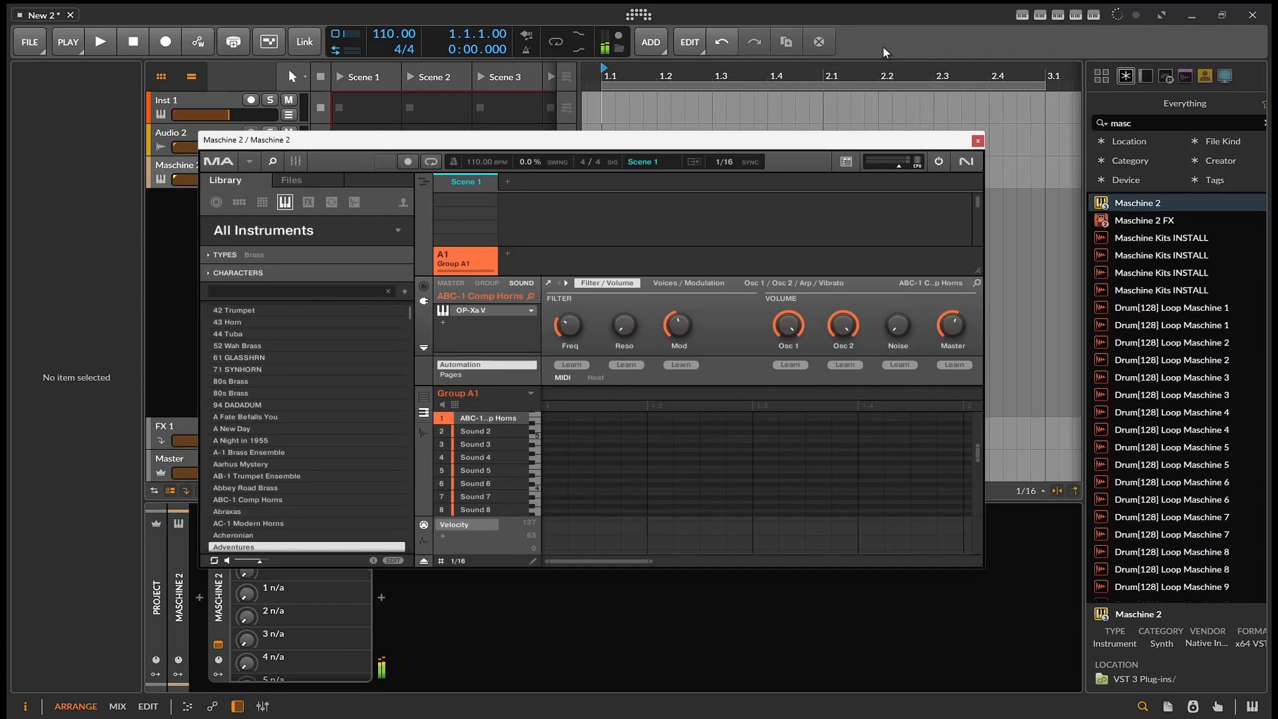
key("Down")
key("Down")
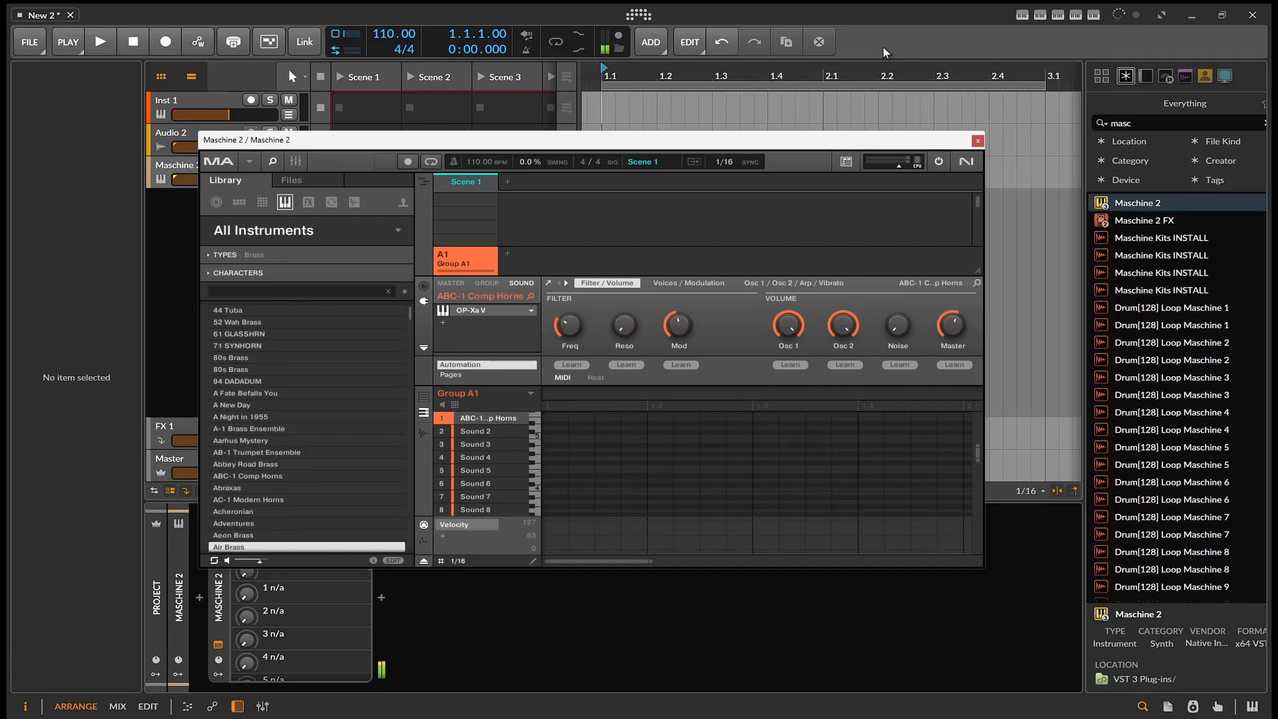
key("Up")
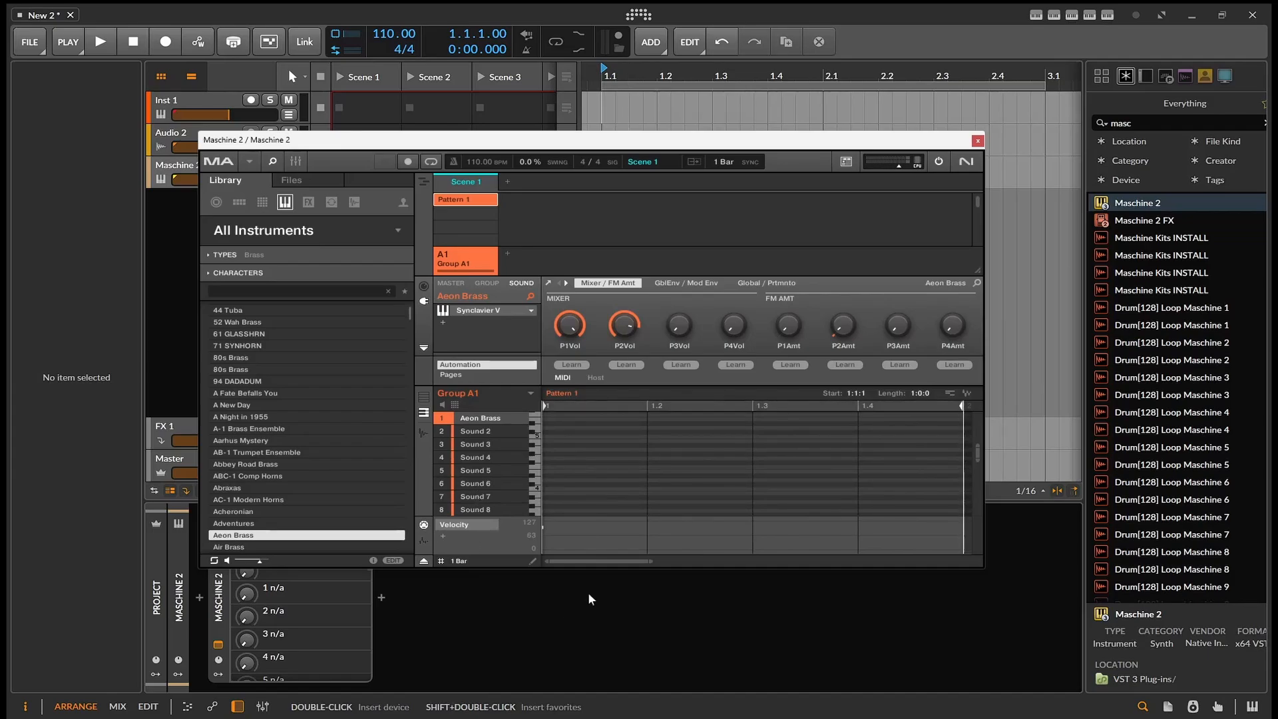
- Add a one-bar note to Pattern 1 for the Aeon Brass sound and play it back briefly
scroll(625, 490, "down", 3)
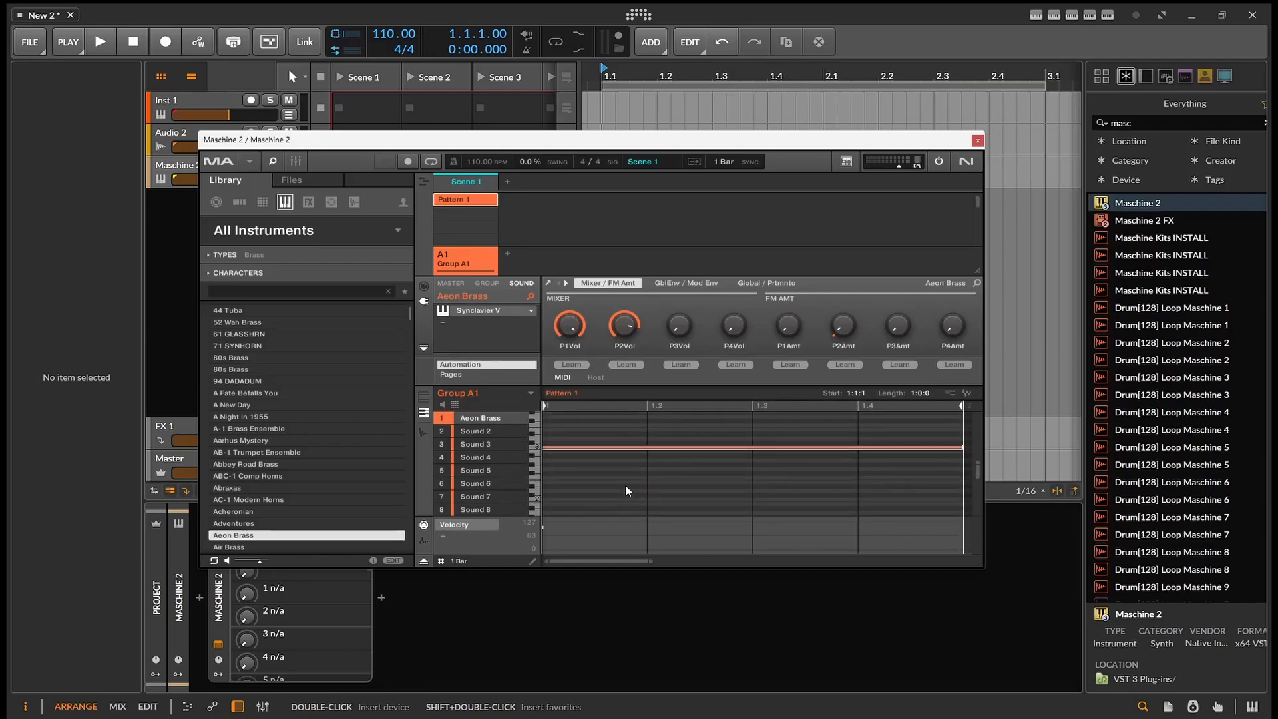
left_click(100, 42)
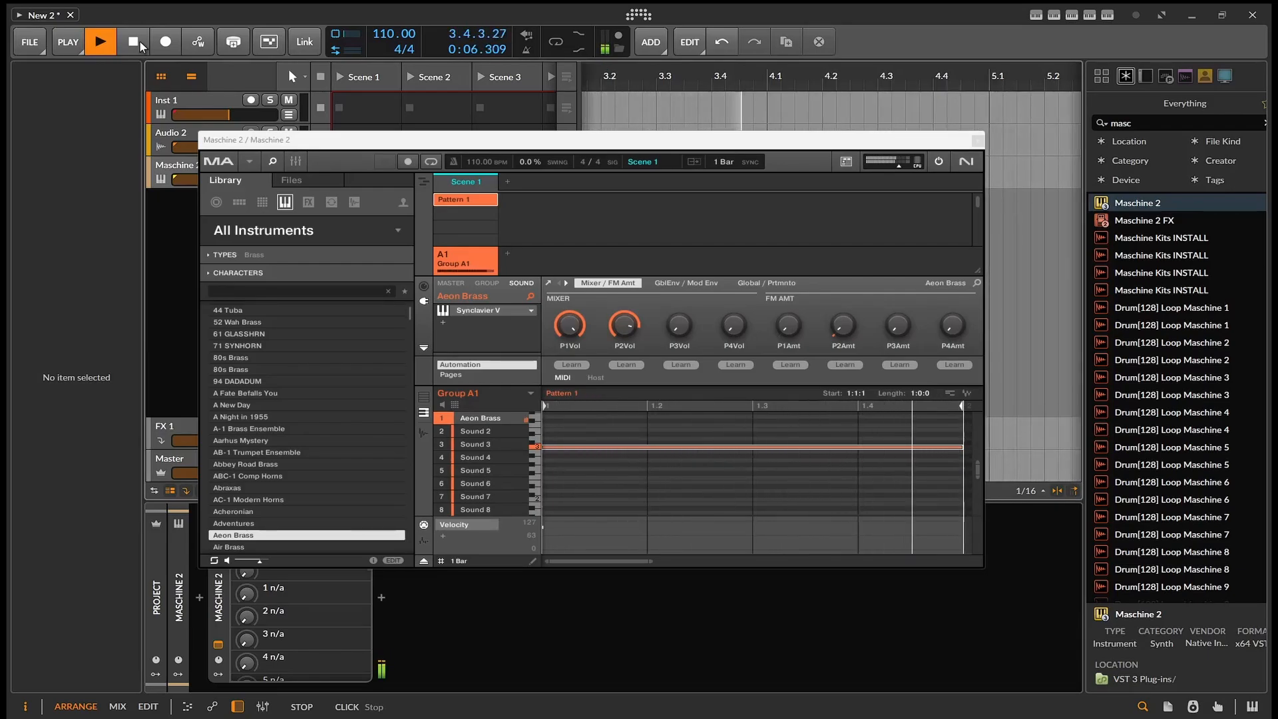
left_click(139, 42)
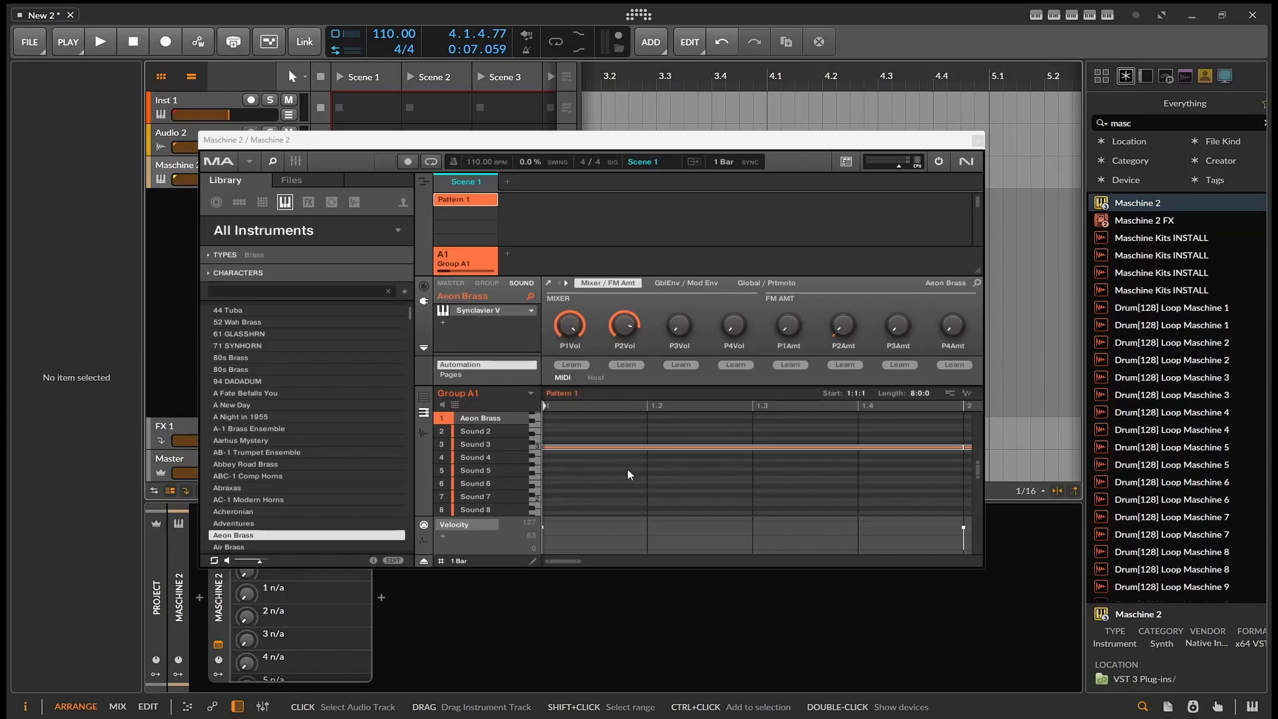
- Vary the melody in Pattern 1 by raising the notes in bars 2, 3, 5, 7 and 8 and lowering those in bars 4 and 6
scroll(661, 488, "down", 5)
scroll(661, 487, "up", 3)
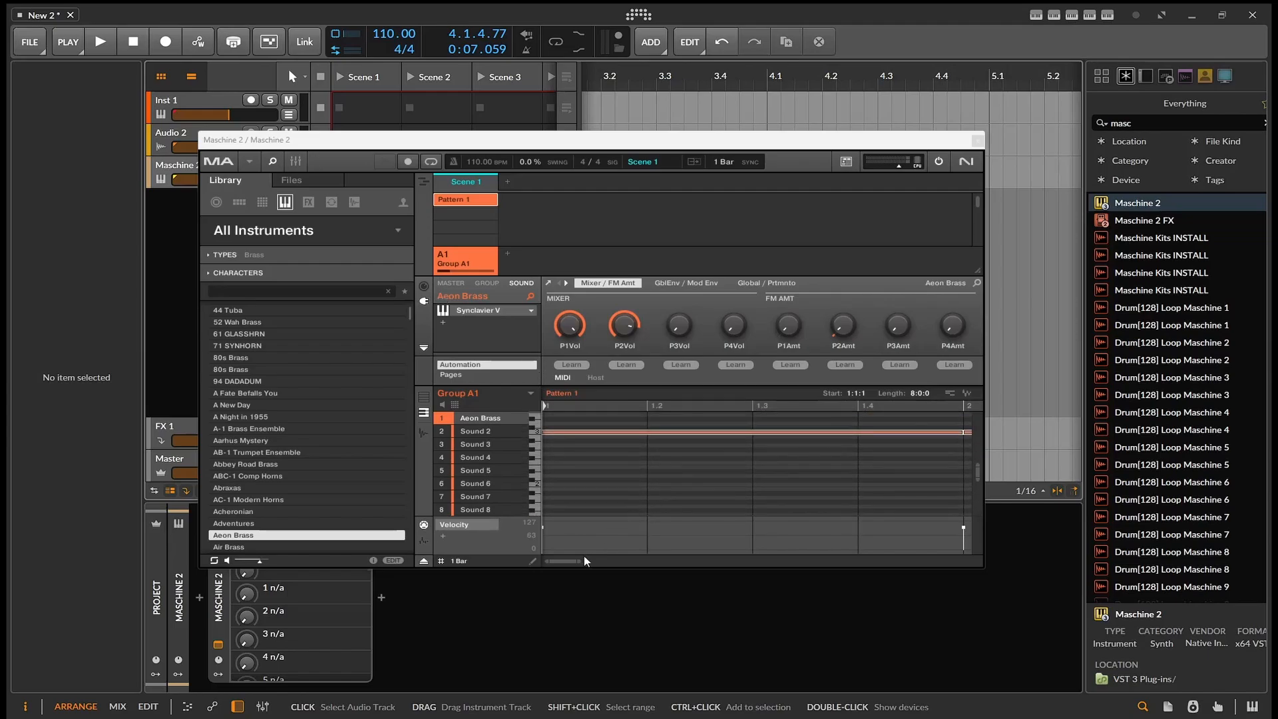
left_click_drag(577, 564, 821, 573)
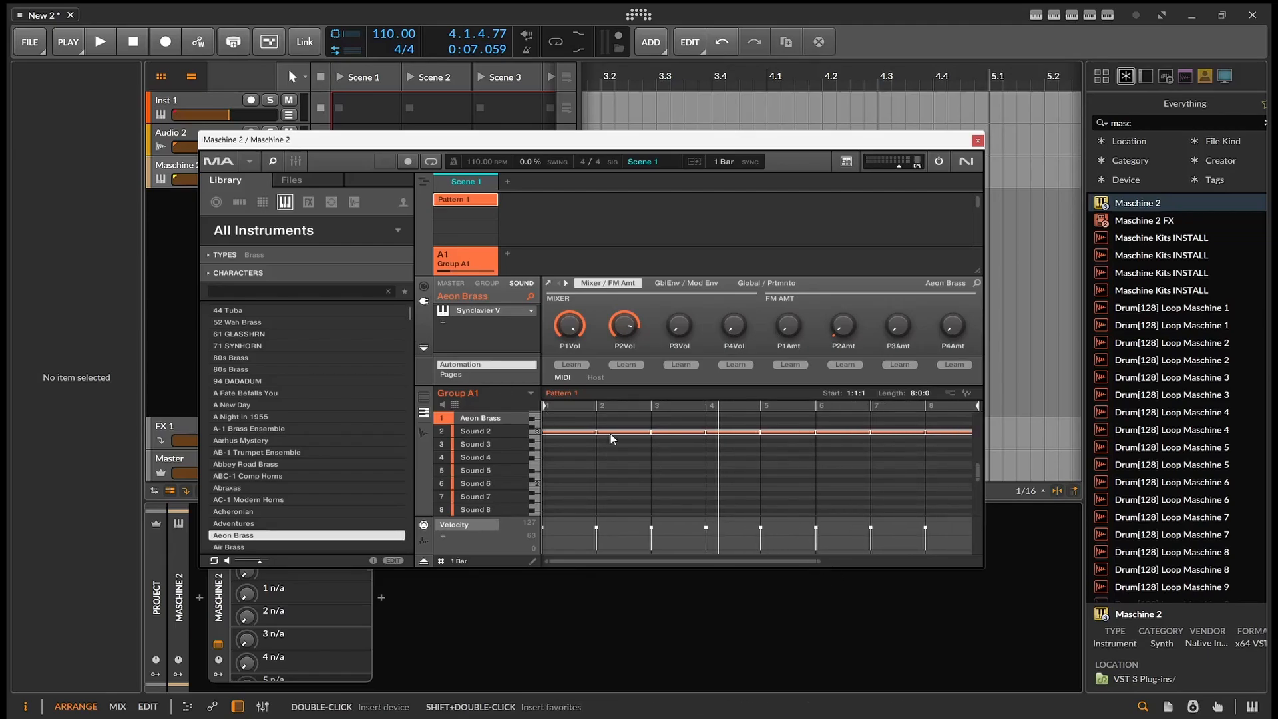
mouse_move(612, 439)
left_mouse_down()
mouse_move(612, 461)
mouse_move(630, 454)
left_mouse_up()
left_click(616, 457)
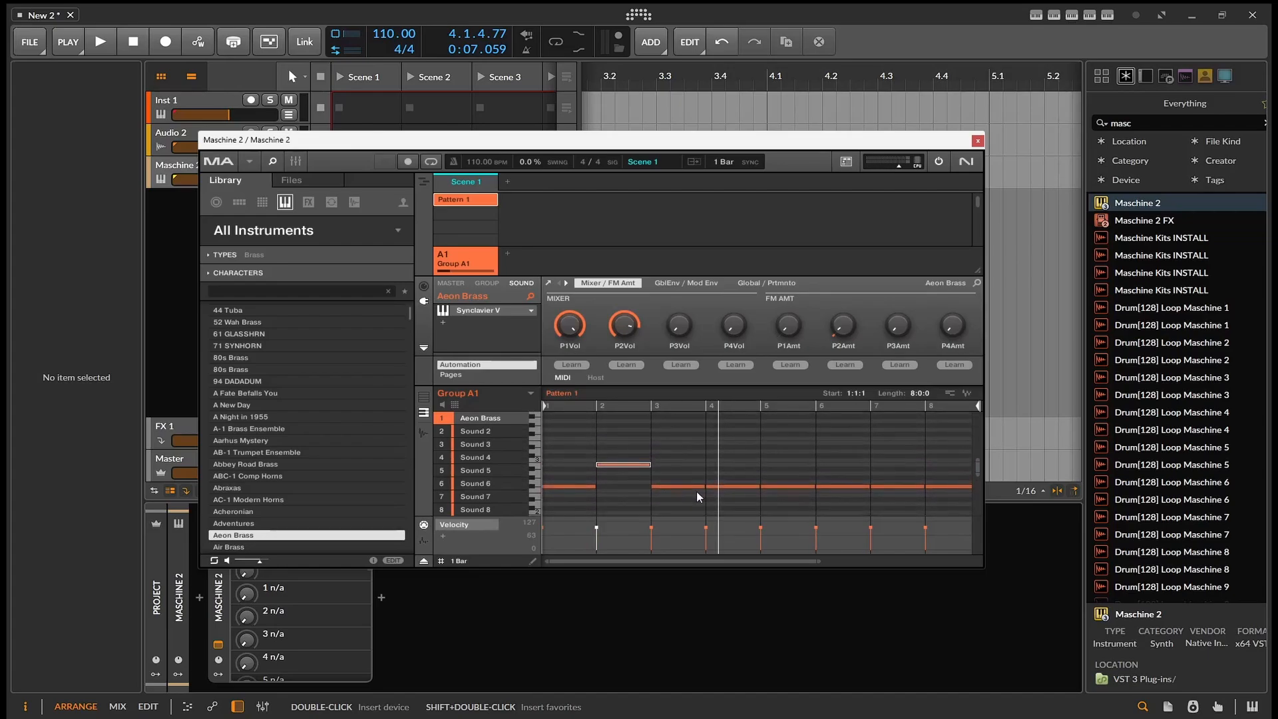
left_click_drag(695, 488, 736, 489)
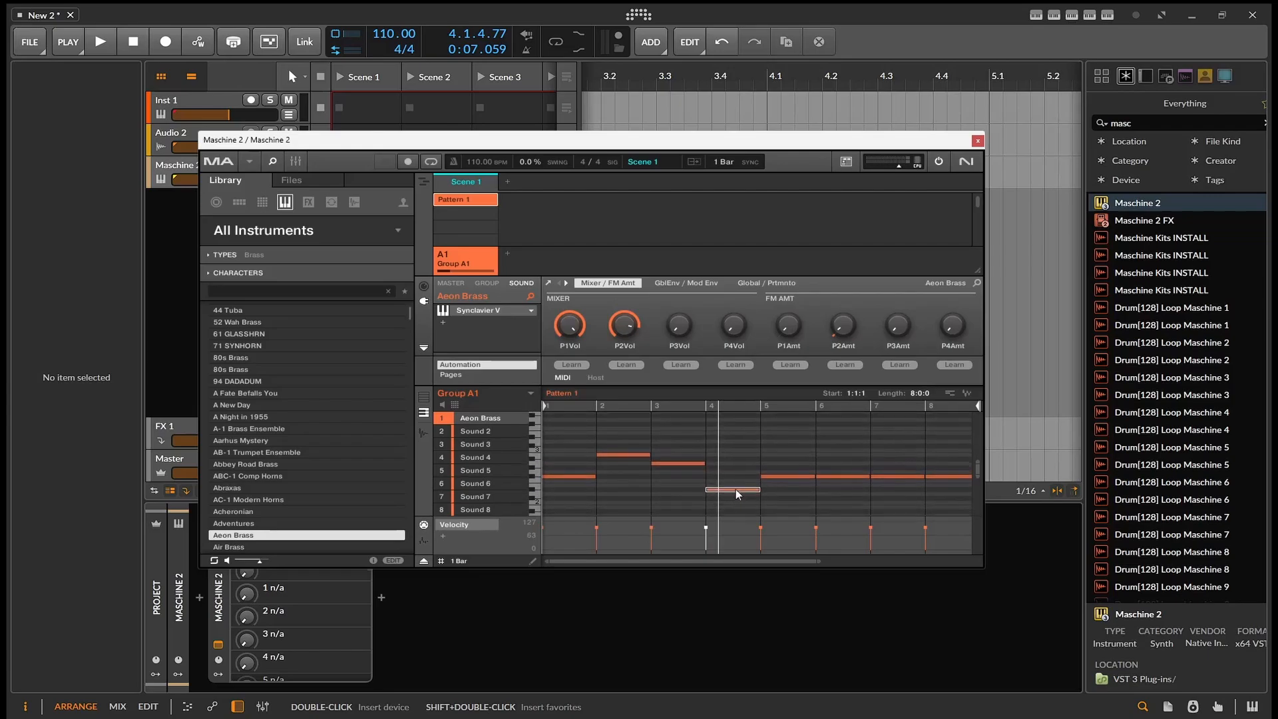
left_click(776, 478)
left_click_drag(789, 470, 825, 489)
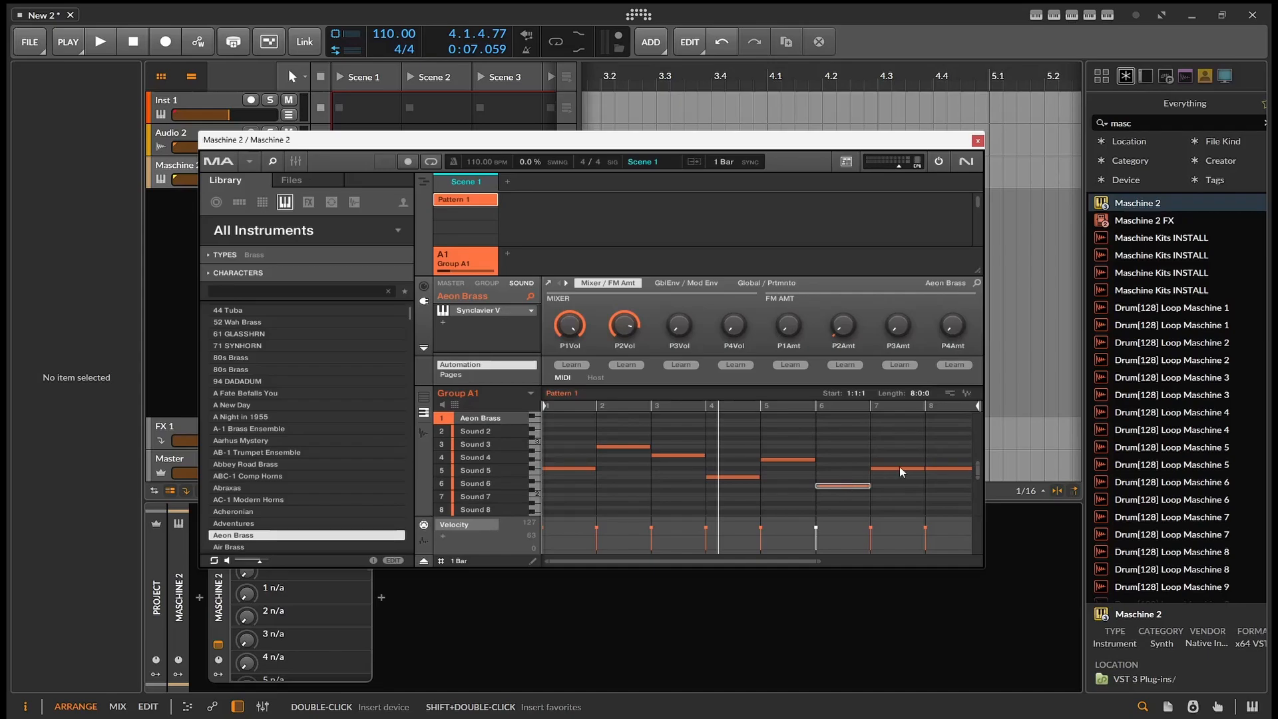
left_click_drag(901, 468, 946, 468)
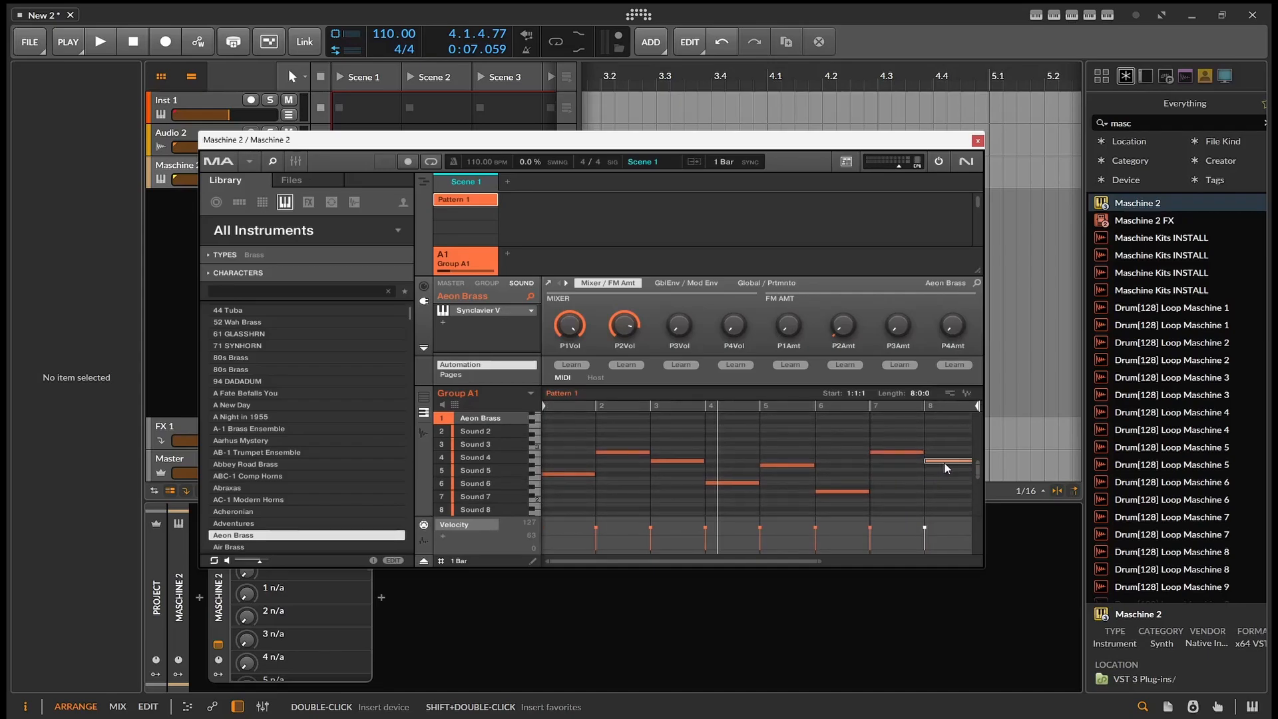
- Audition the Plucked Strings presets while the pattern plays, load 90s Insomniac in place of Aeon Brass, and stop playback
key("space")
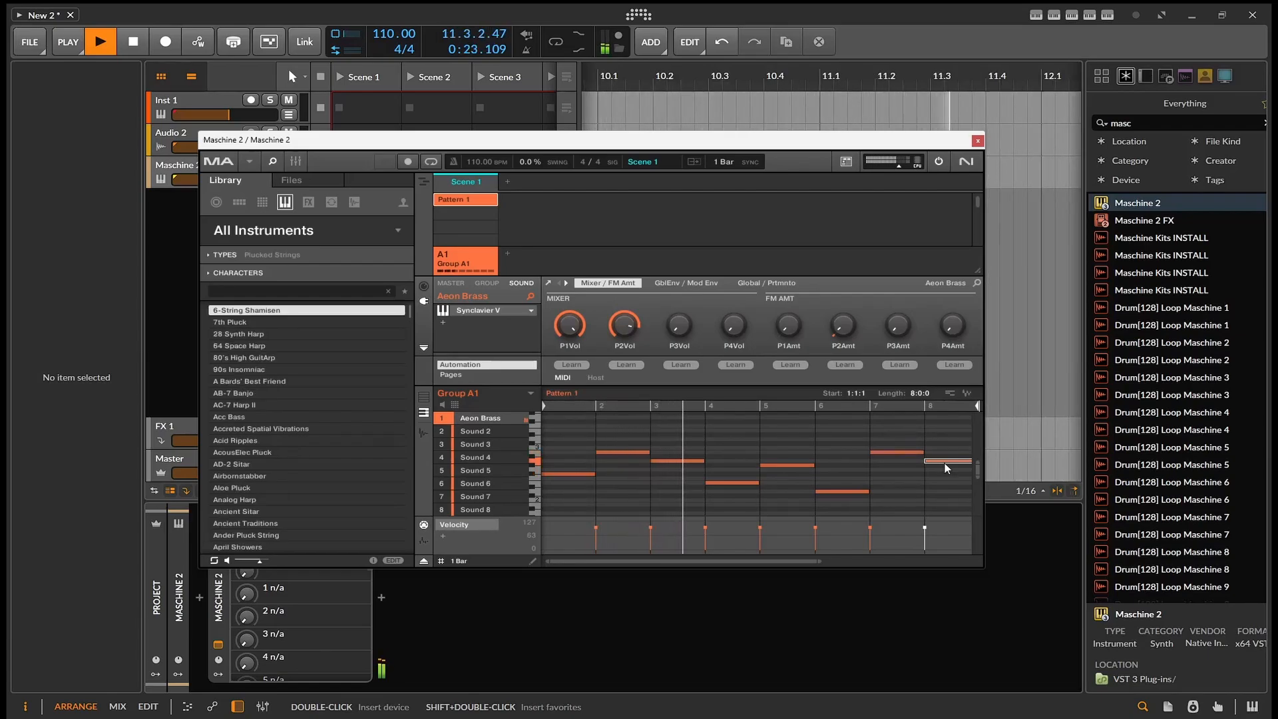
key("Down")
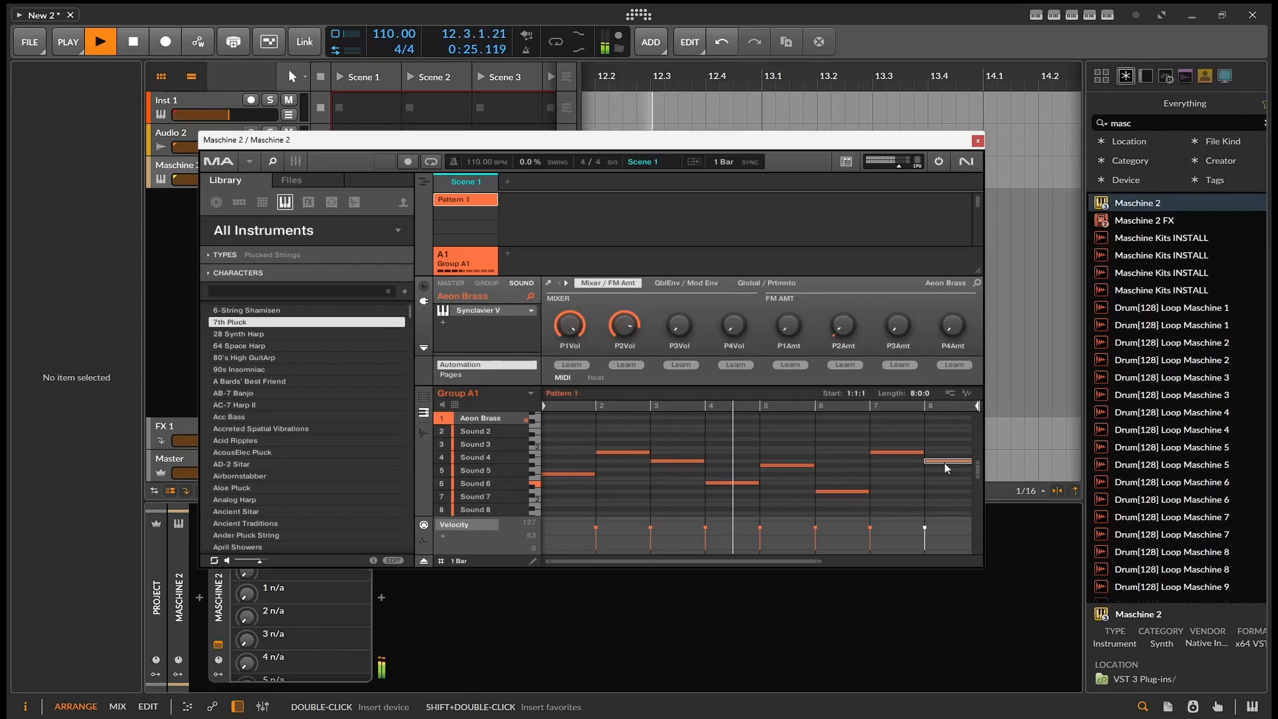
key("Down")
key("Down")
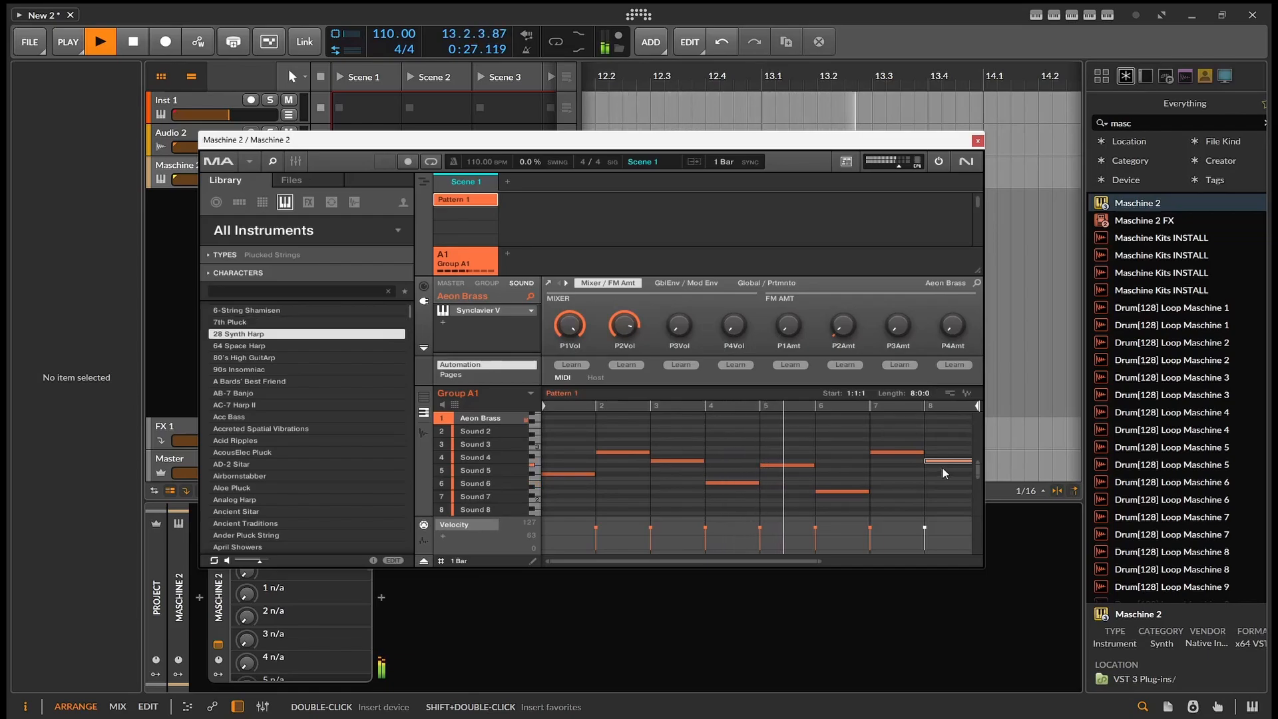
key("Down")
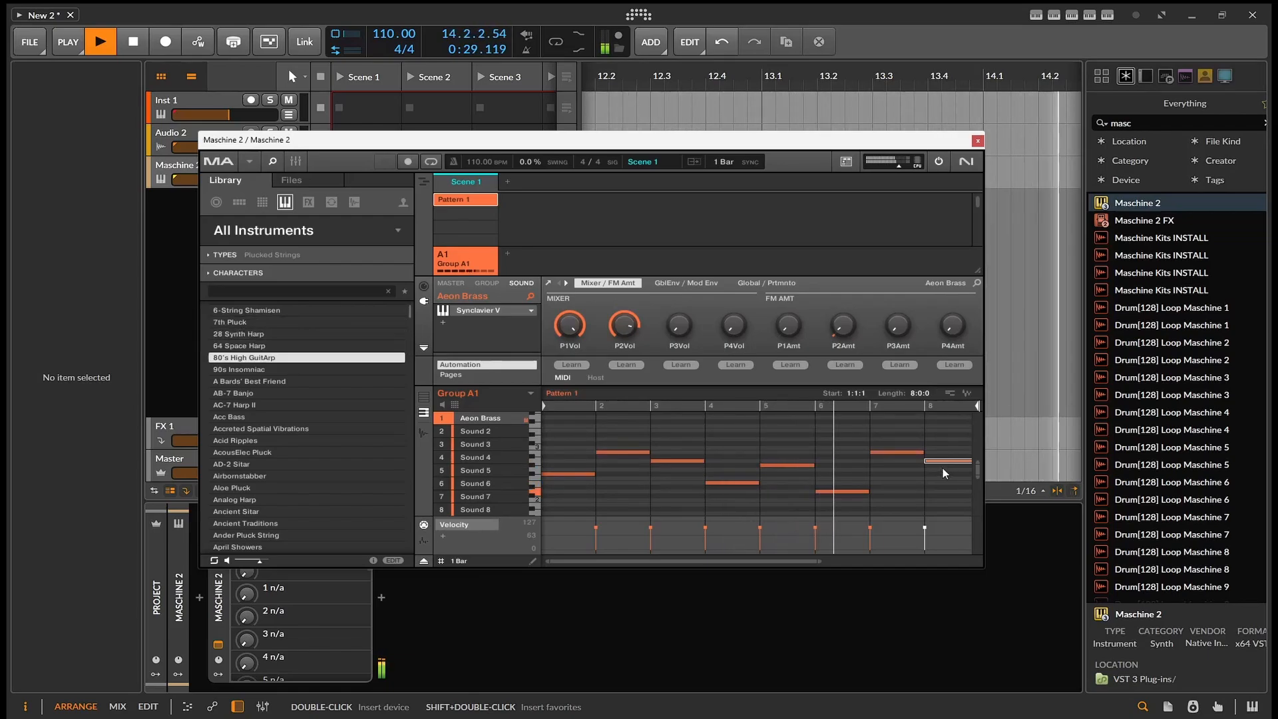
key("Down")
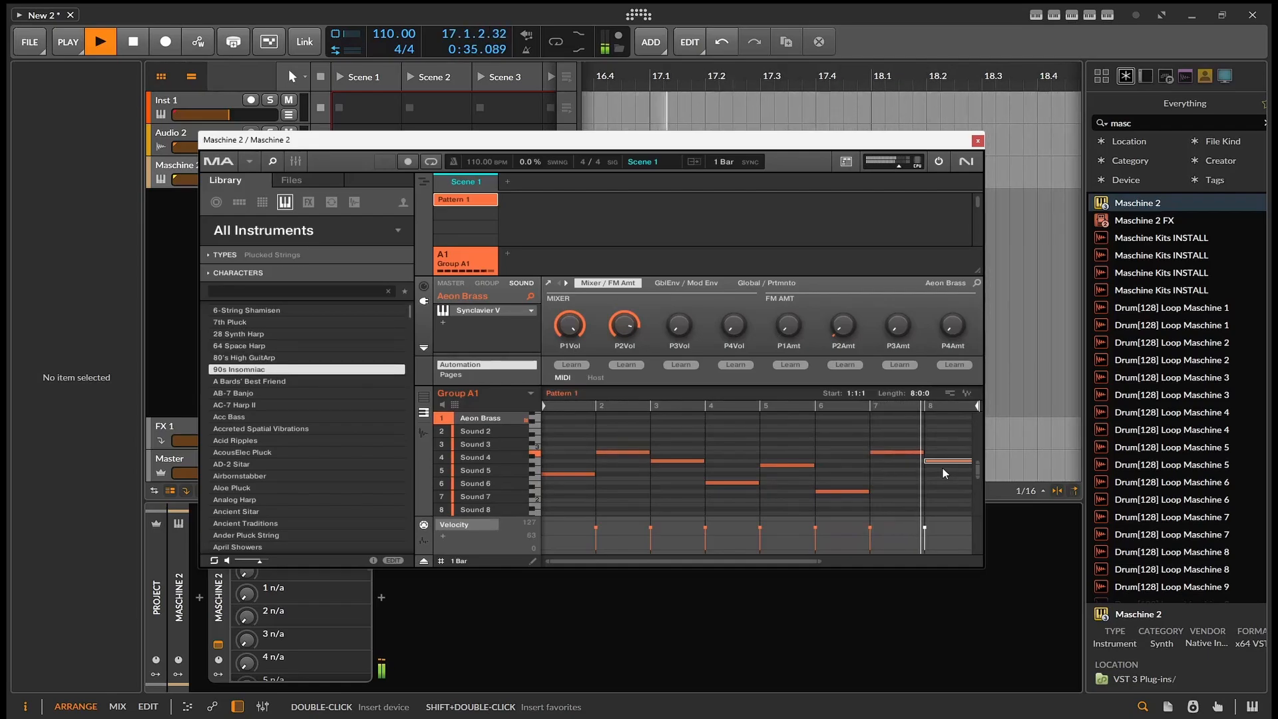
key("Return")
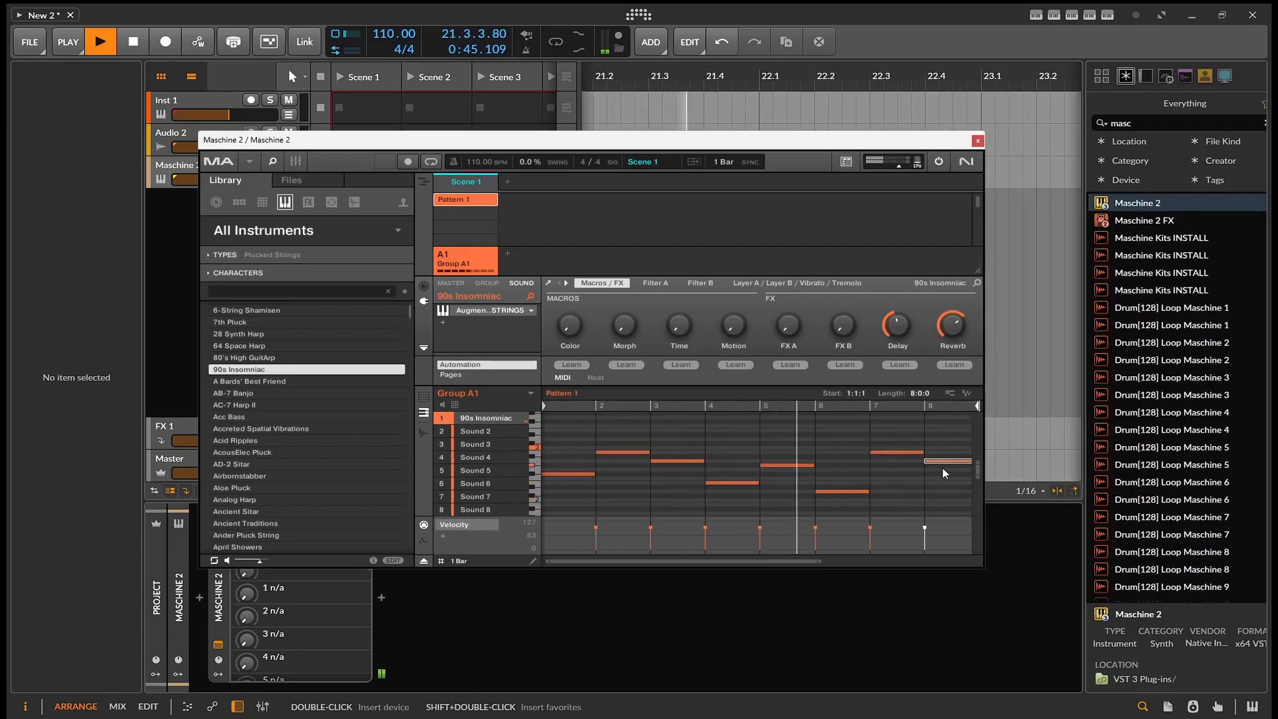
key("space")
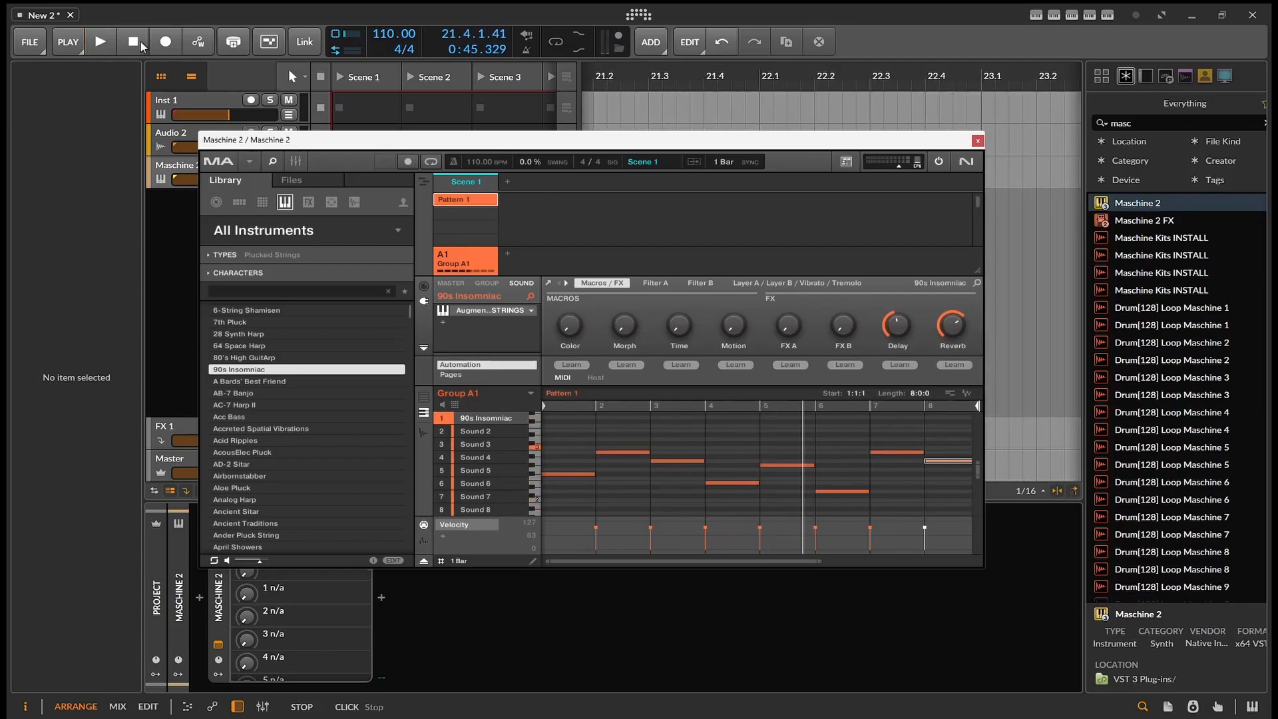
- Start playback, undo the existing Maschine 2 track, and insert a fresh Maschine 2 instrument from the browser
left_click(110, 51)
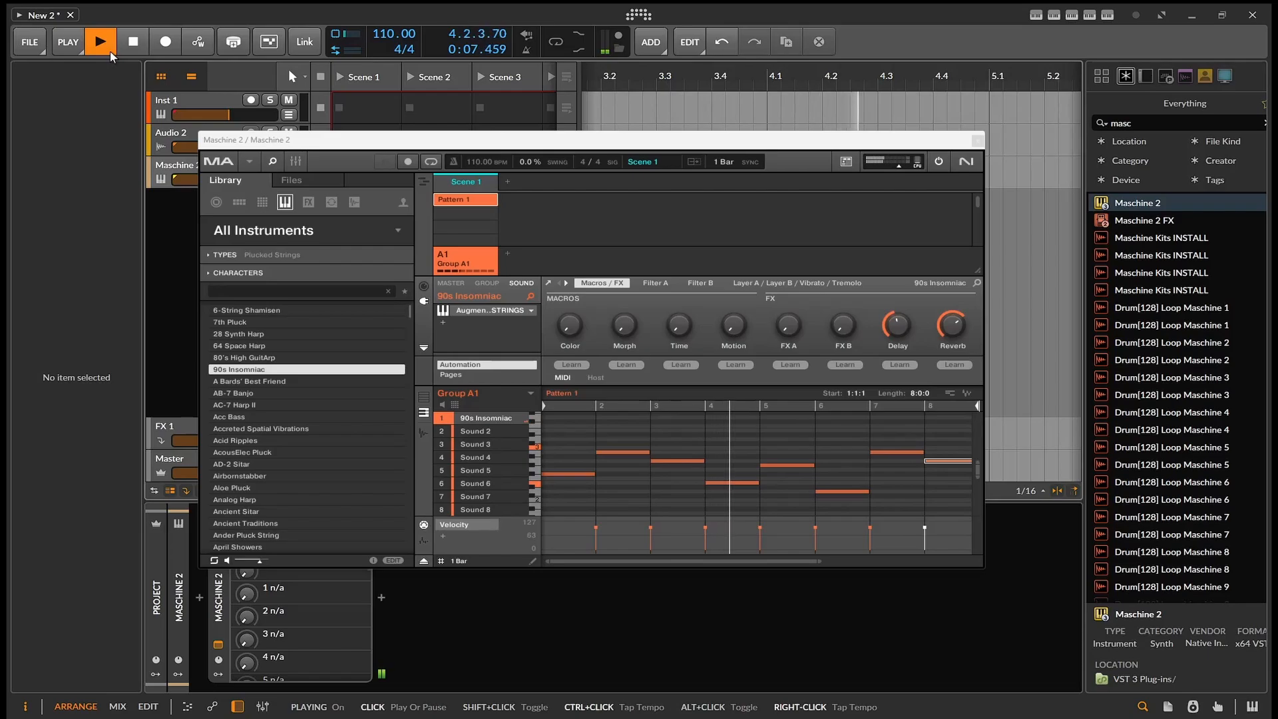
key("ctrl+z")
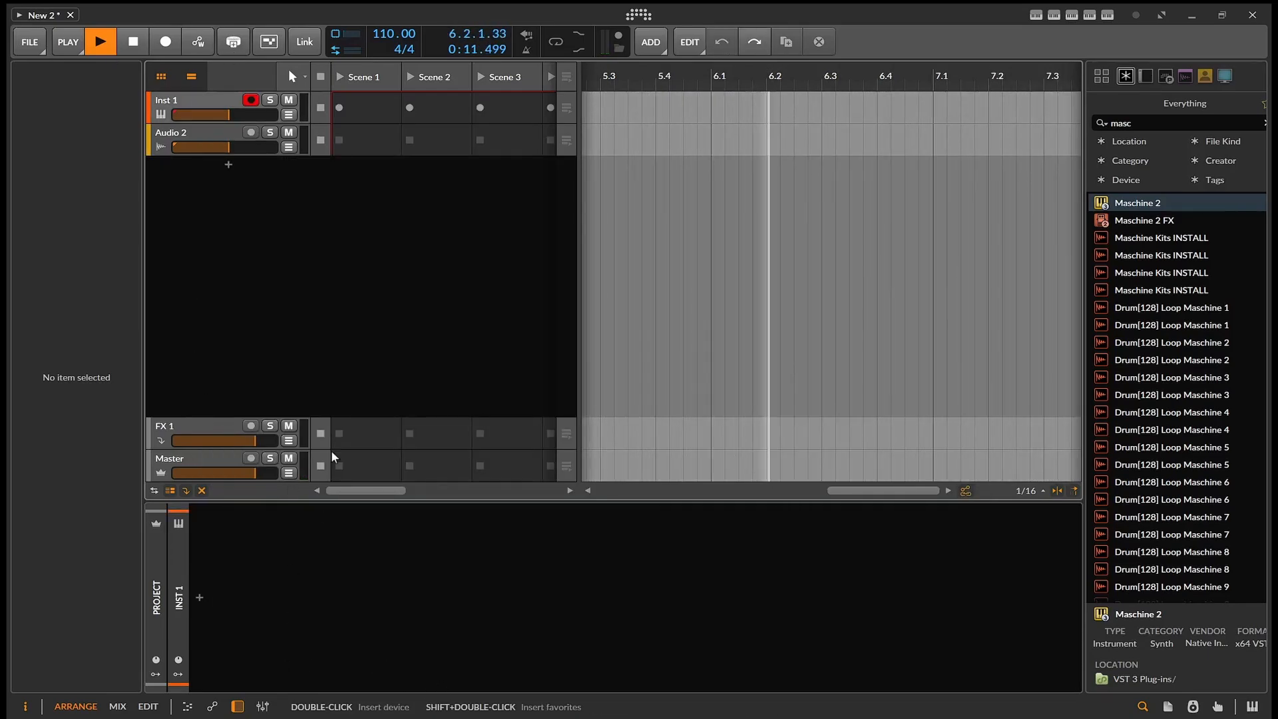
left_click(188, 98)
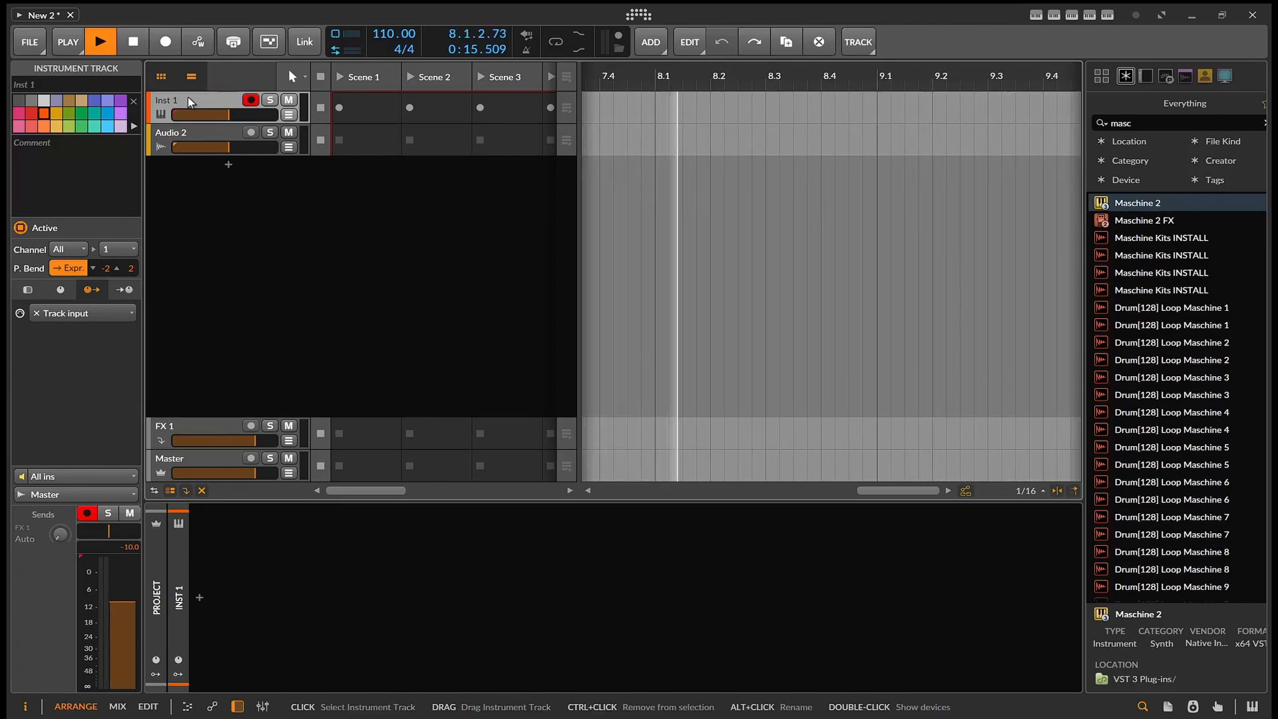
key("Return")
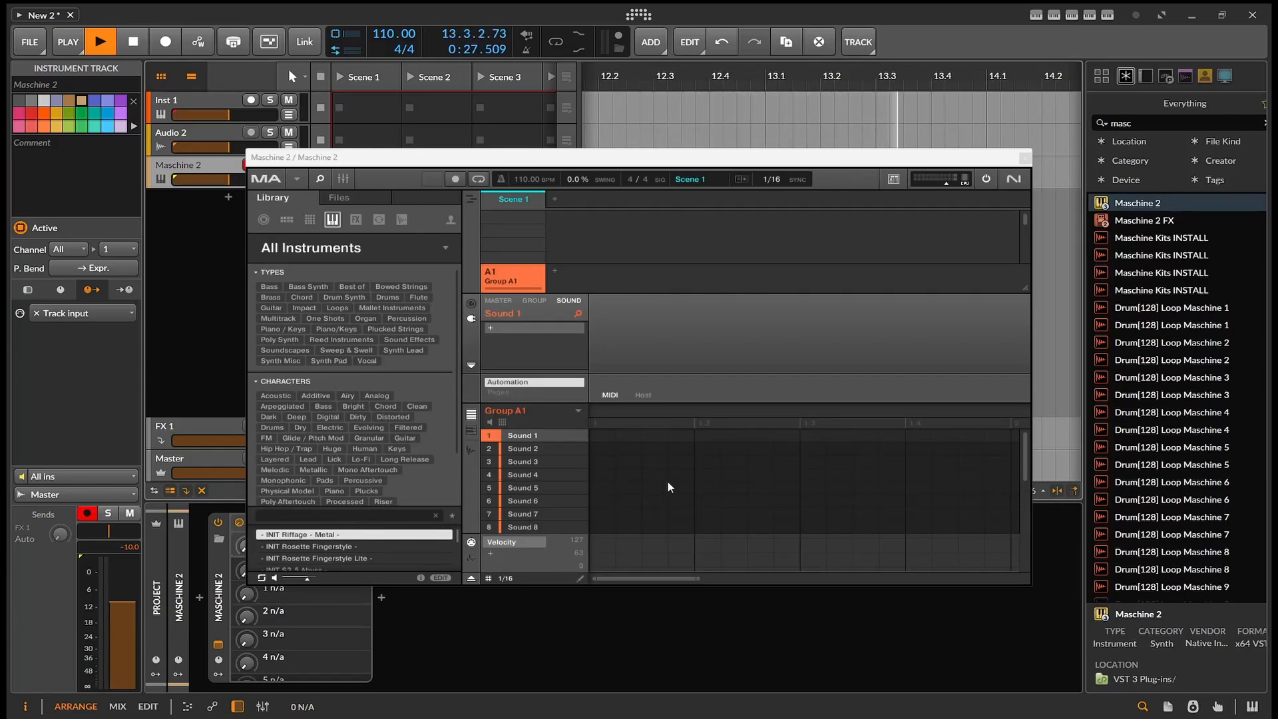
- Filter the All Instruments library by the Lo-Fi character and collapse the character filters to enlarge the preset list
scroll(382, 380, "down", 3)
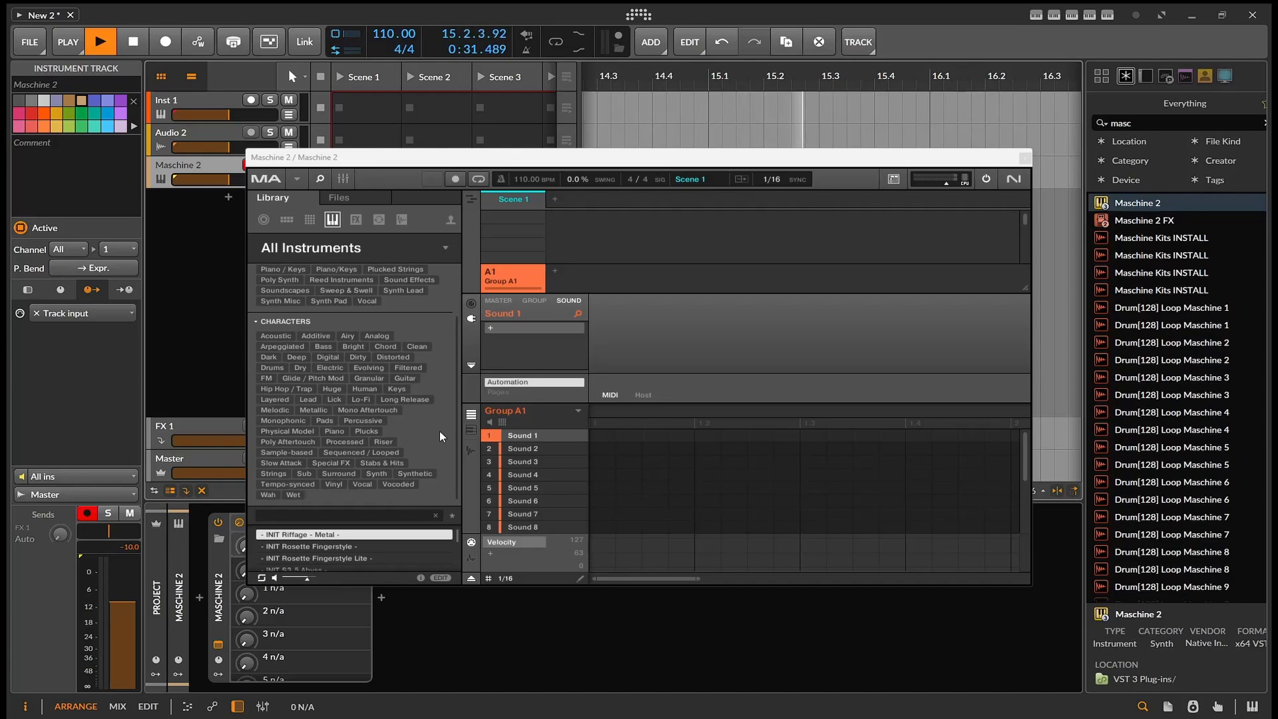
left_click(360, 400)
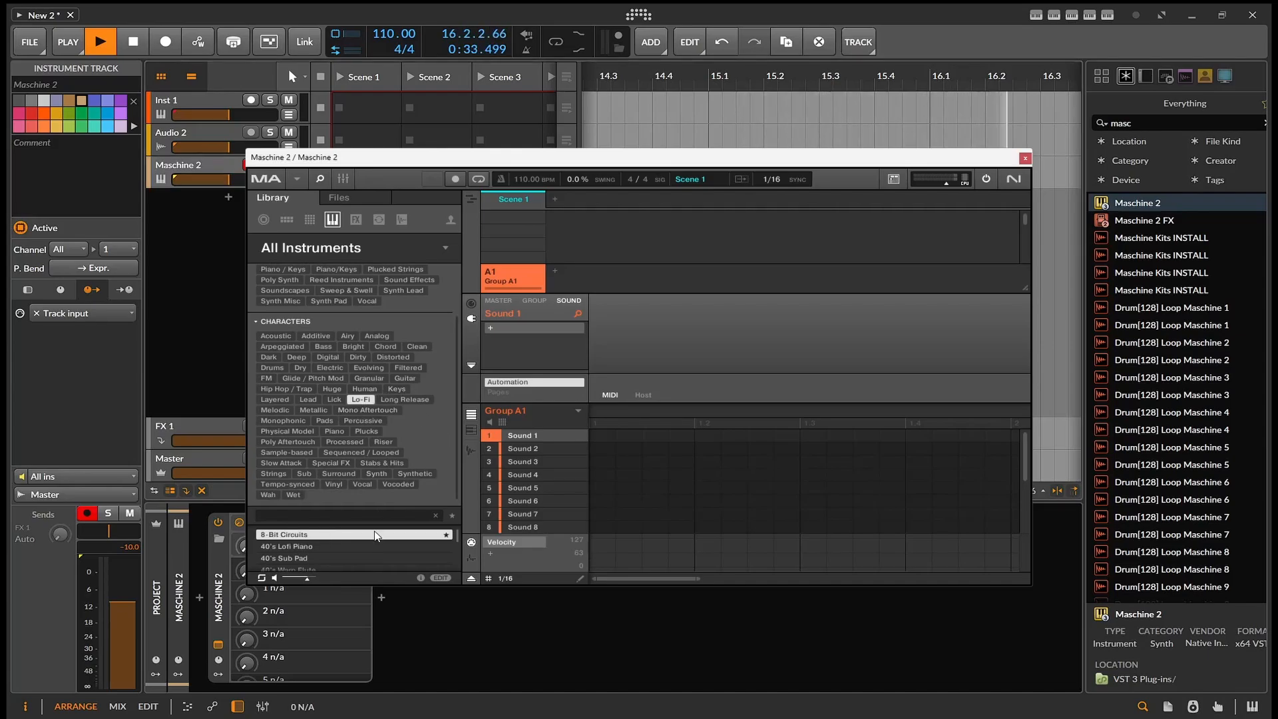
left_click(257, 322)
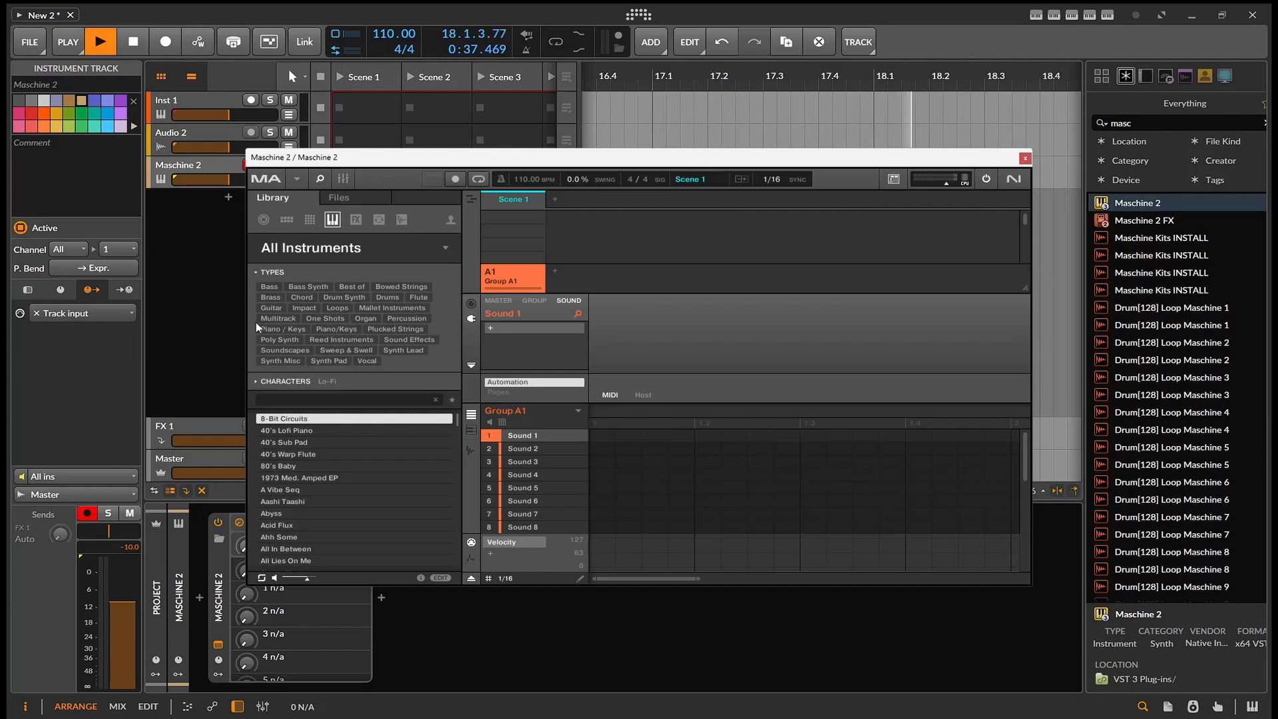
- Audition the Lo-Fi instrument presets one after another from 40's Lofi Piano to Astral Stab
key("Down")
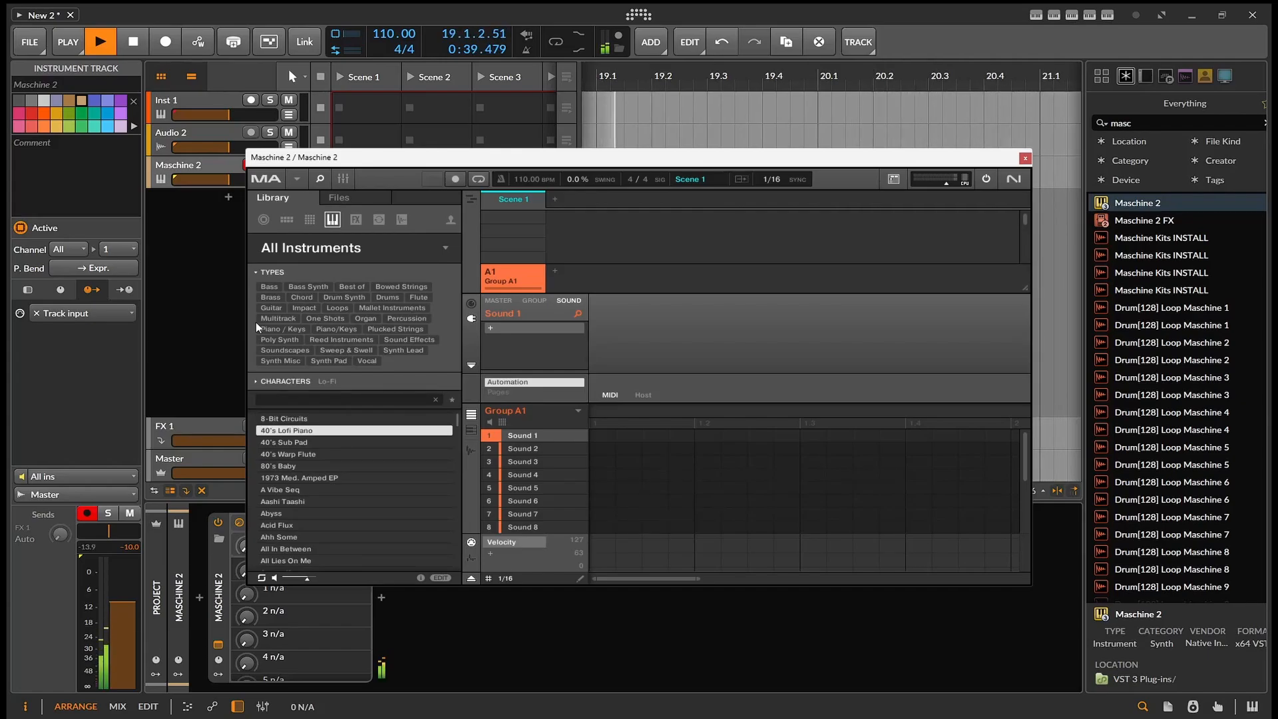
key("Down")
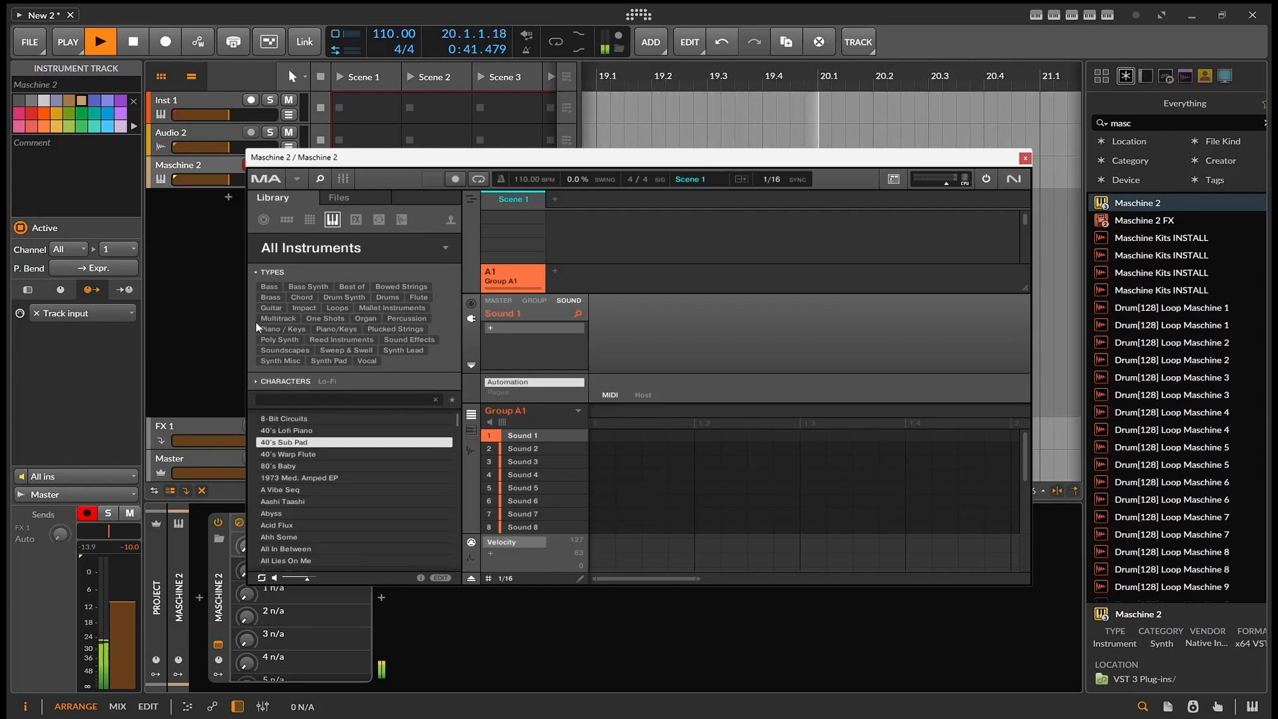
key("Down")
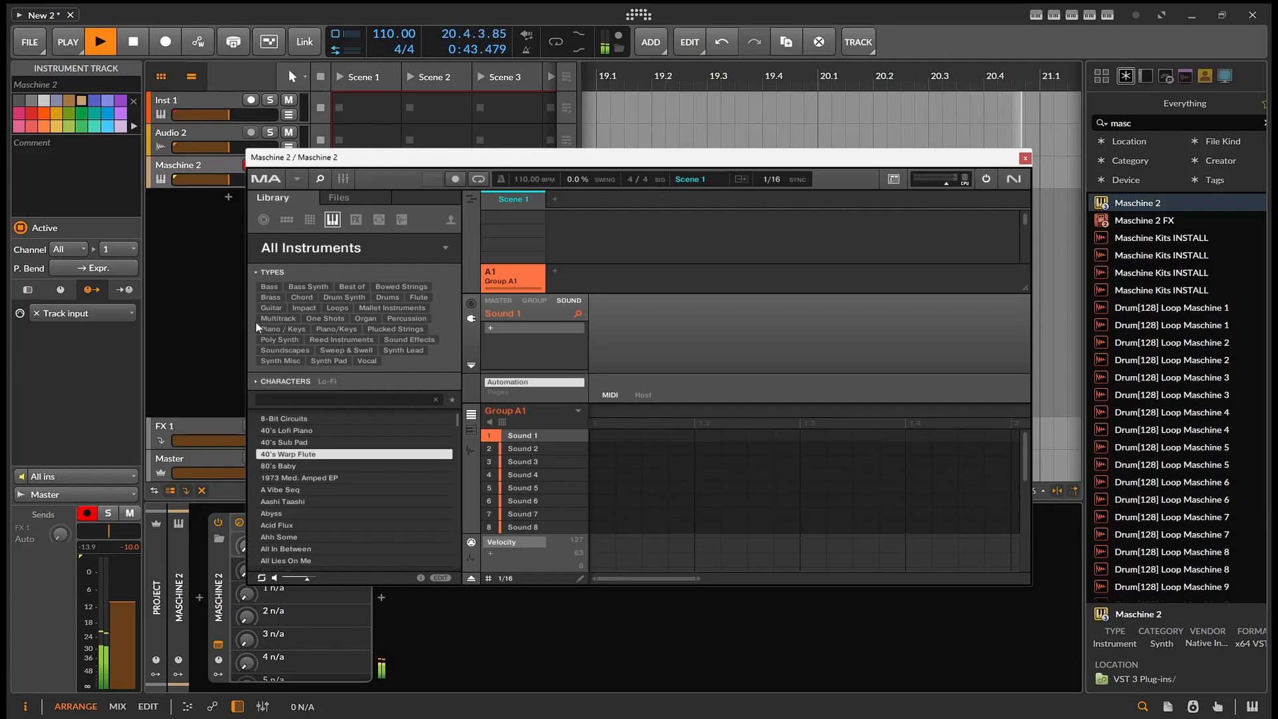
key("Down")
key("Down")
key("Down")
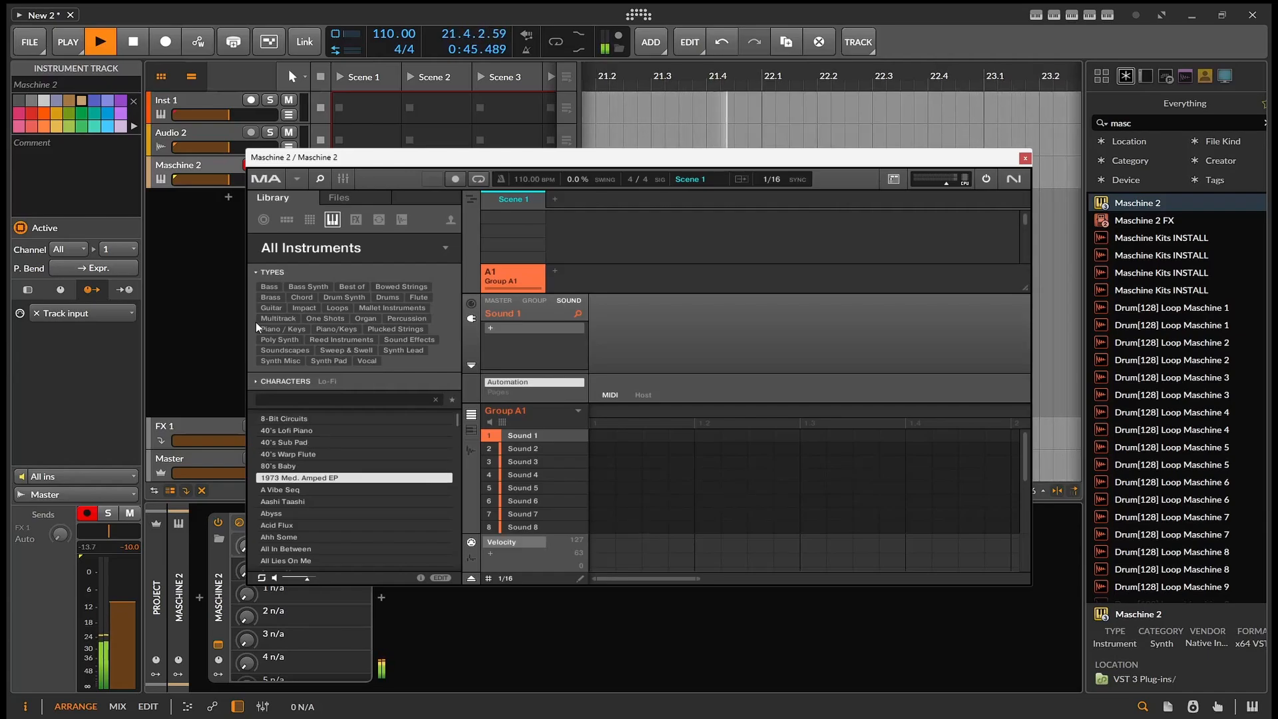
key("Down")
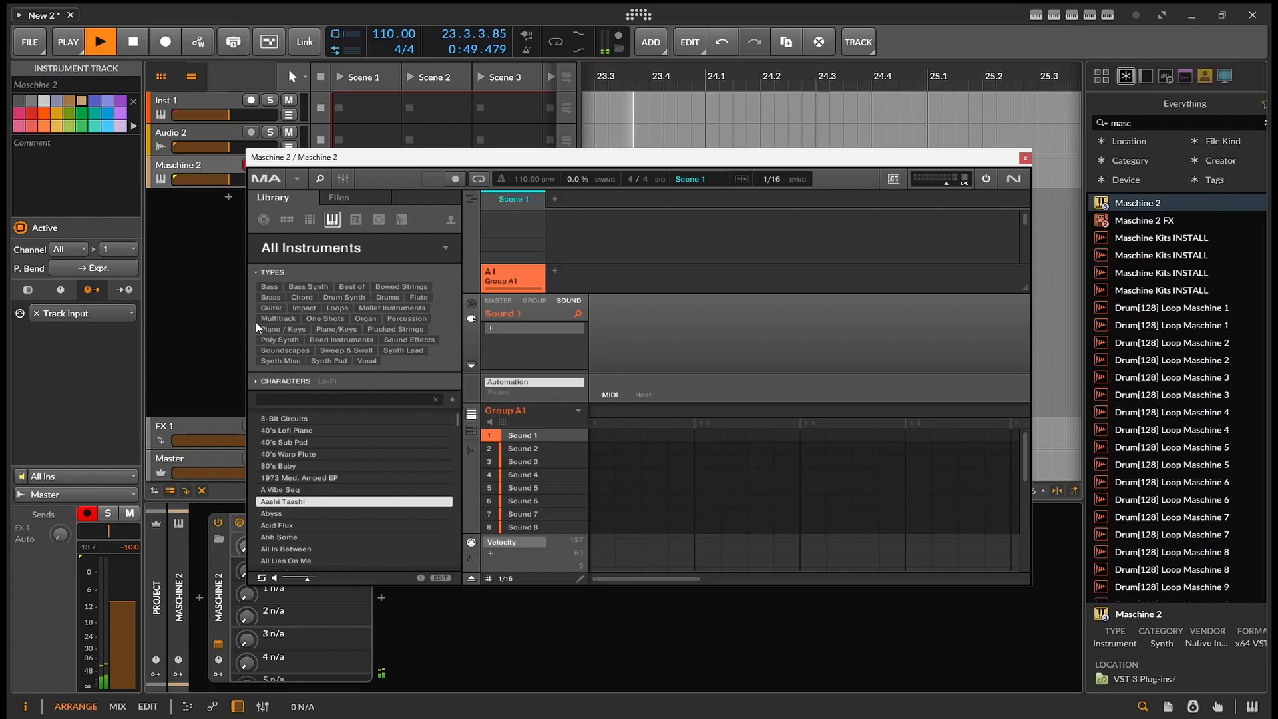
key("Down")
key("Down")
key("Down")
key("Down")
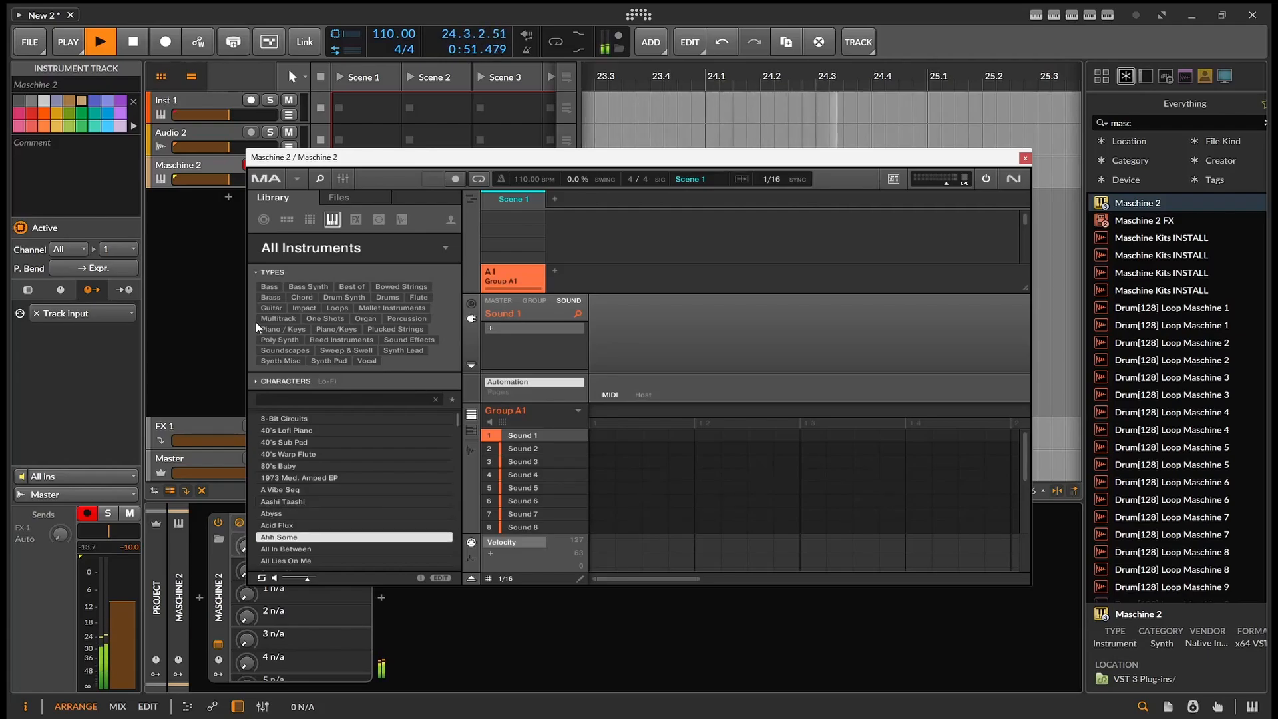
key("Down")
key("Down")
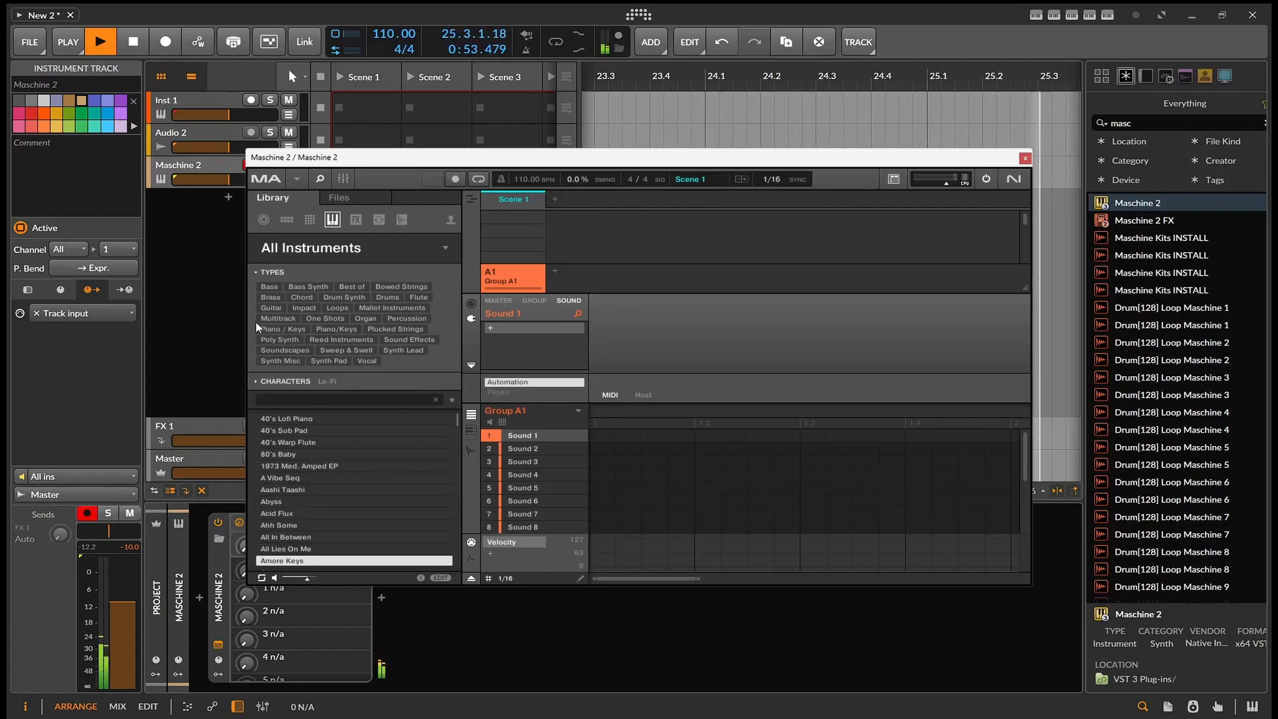
key("Down")
key("Down")
key("Down")
key("Down")
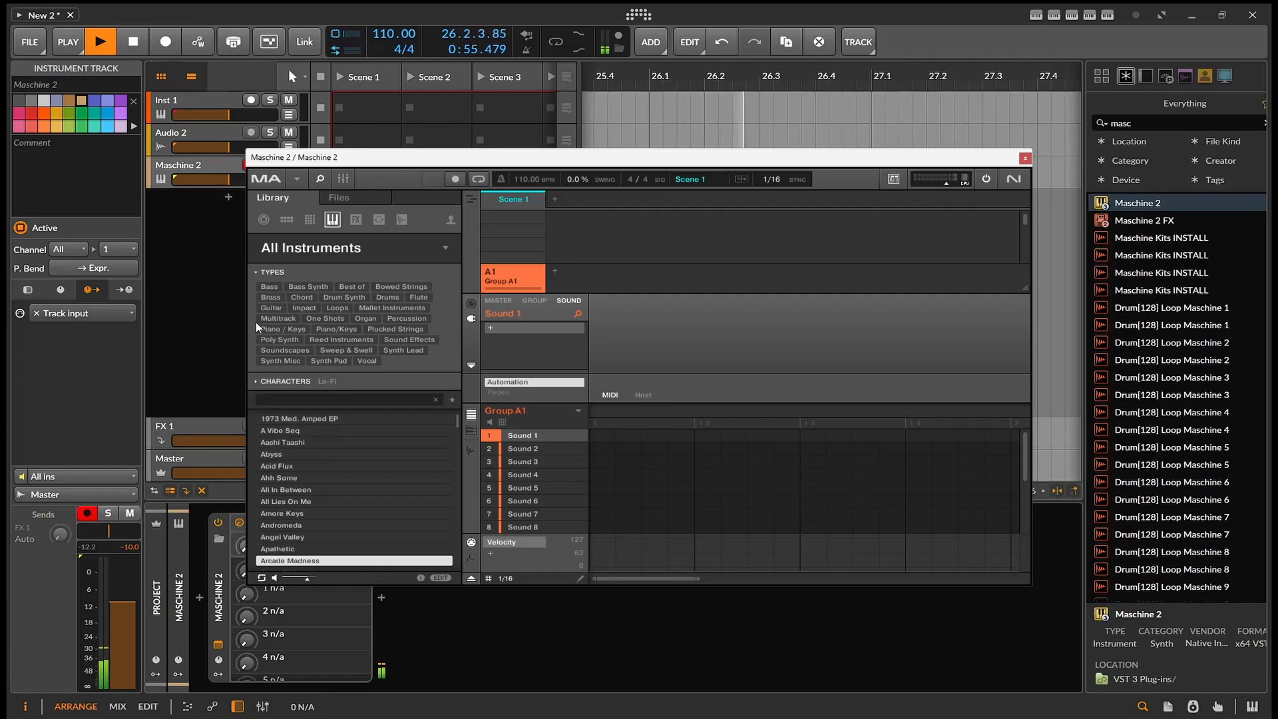
key("Down")
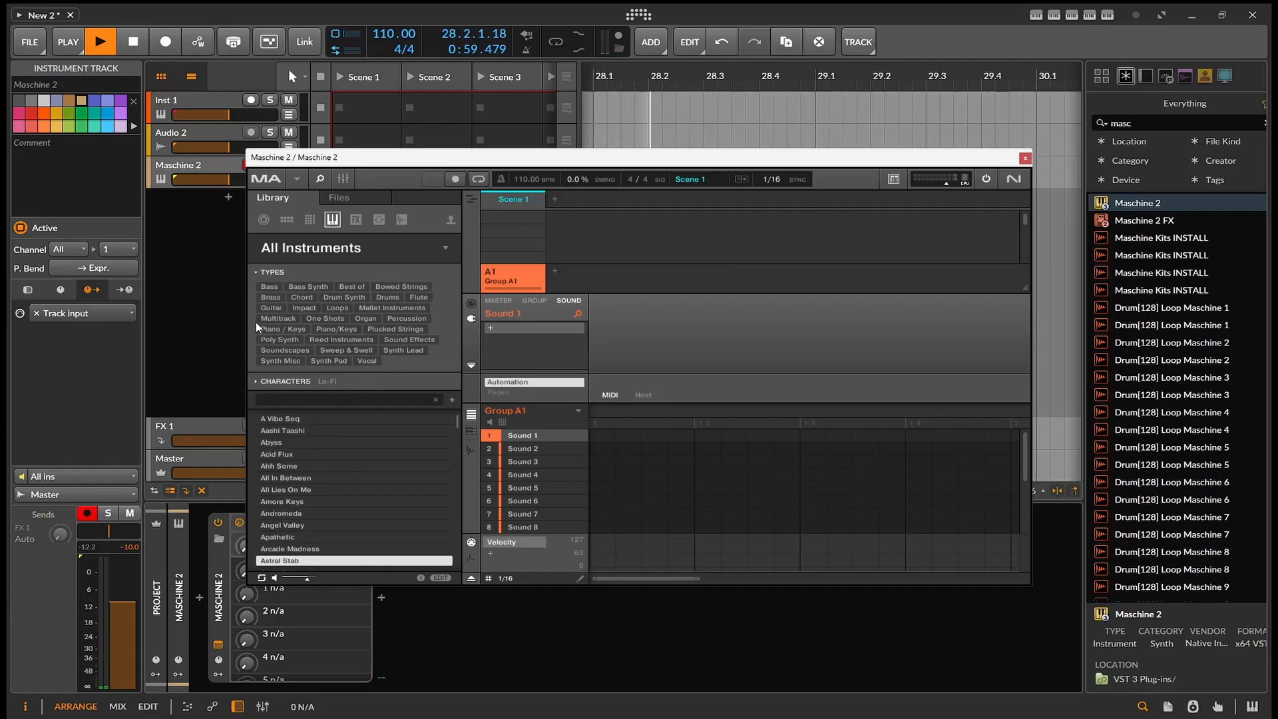
- Switch the library to All Groups, audition the kits from 6 Feet Kit onward, and load 48hrs Kit into group A1
key("Left")
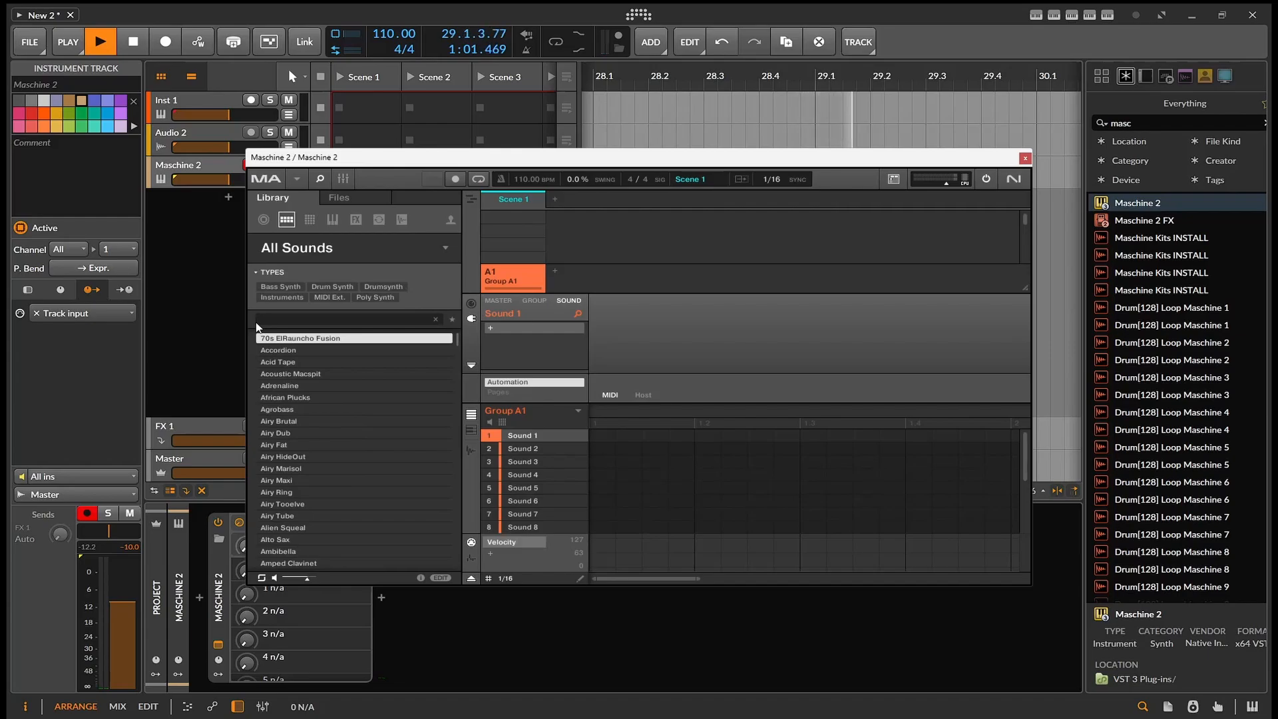
key("Left")
key("Down")
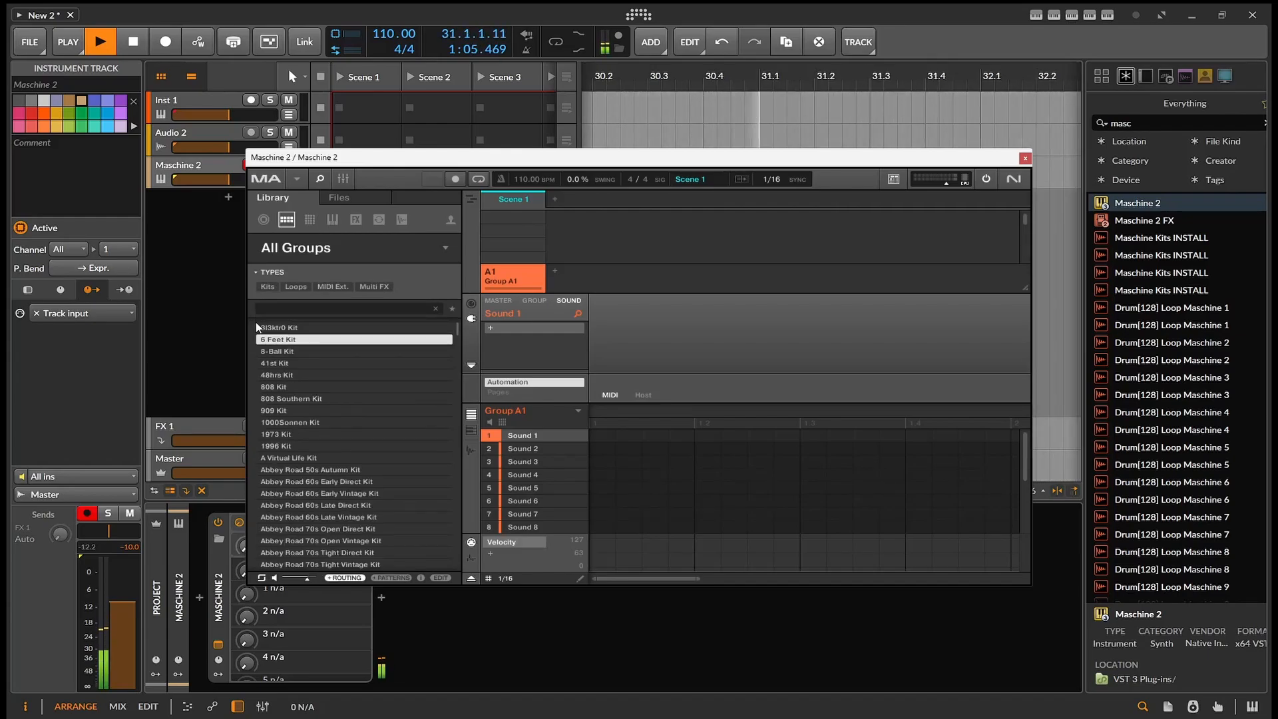
key("Down")
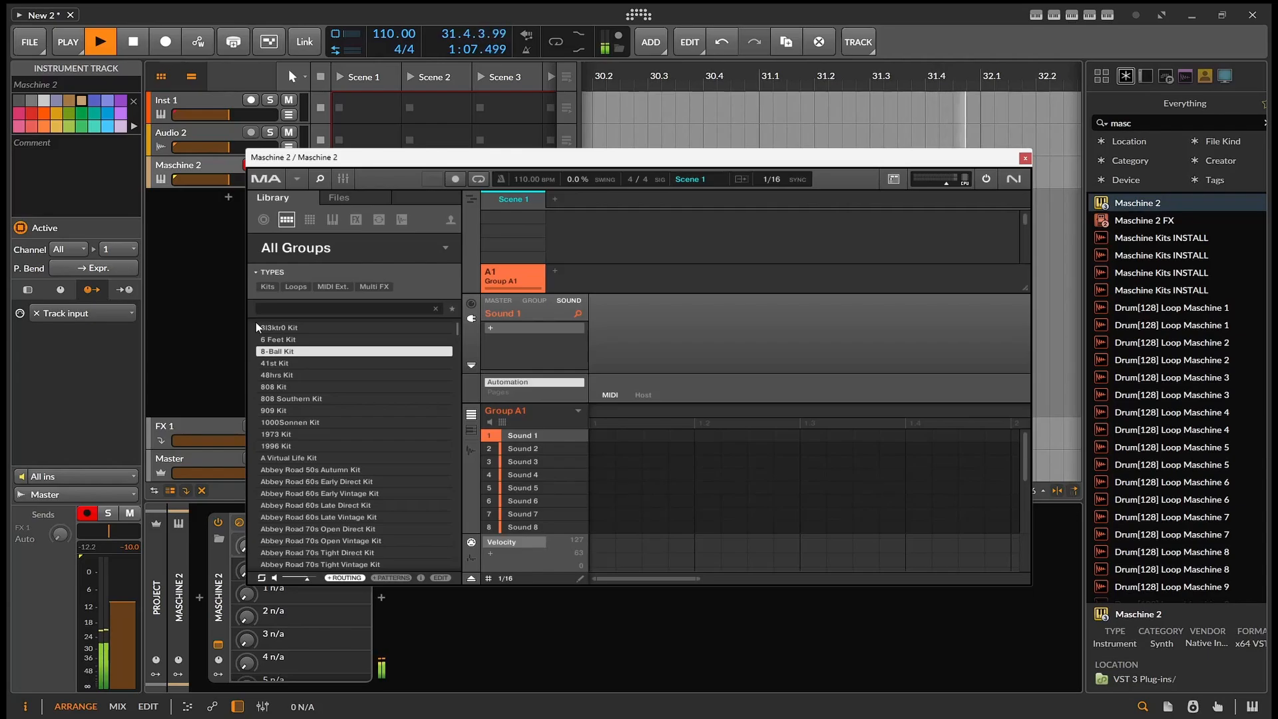
key("Down")
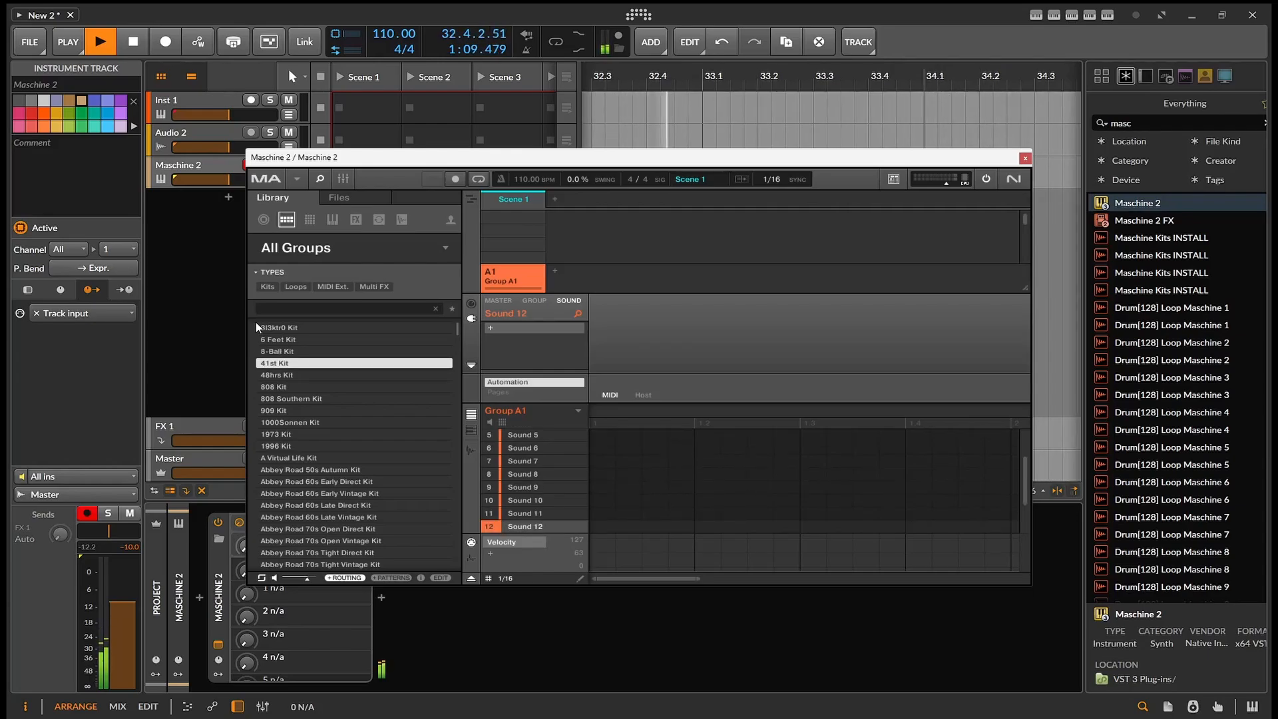
key("Down")
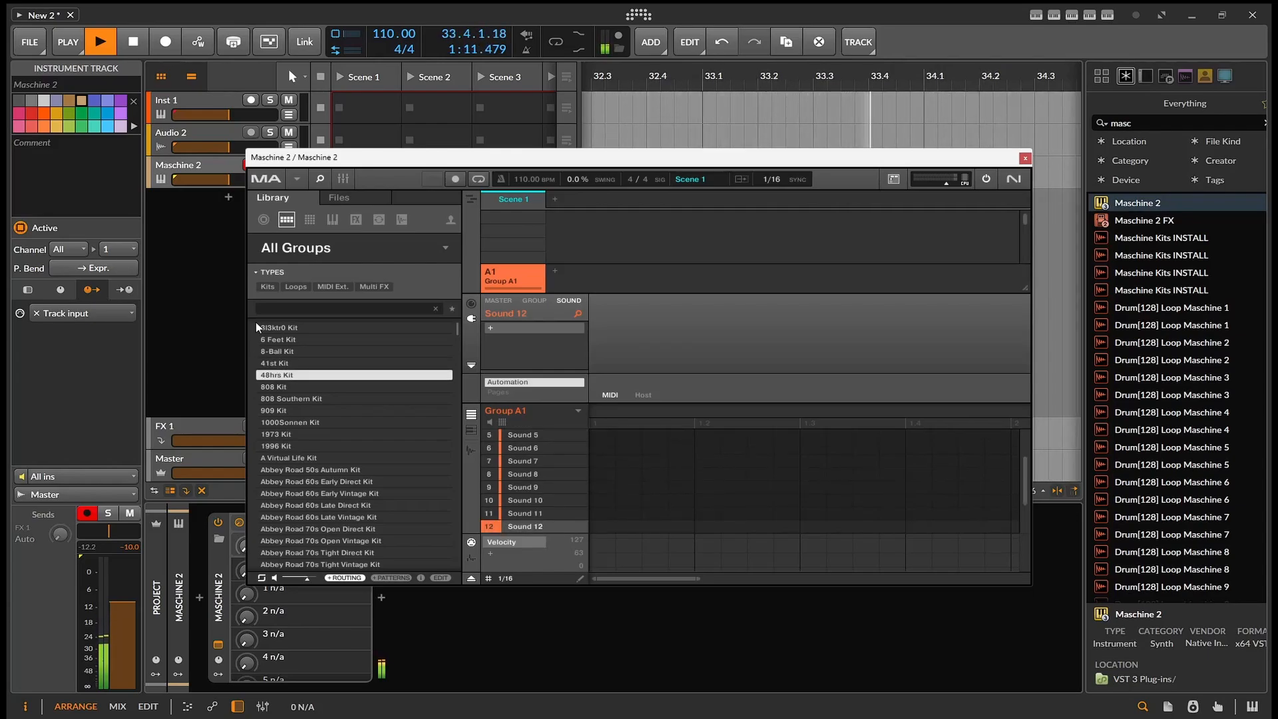
key("Return")
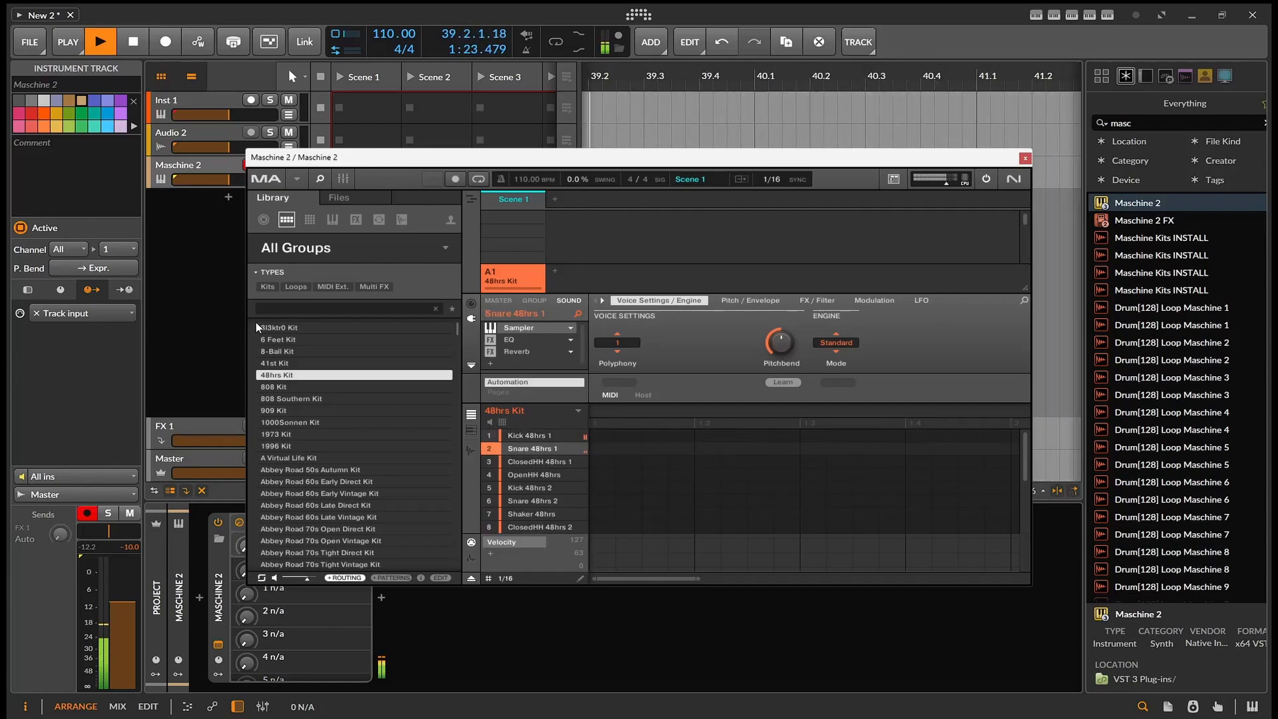
- Create Pattern 1 with Kick 48hrs 1 on beats 1 and 3 and Snare 48hrs 1 on beats 2 and 4
left_click(600, 441)
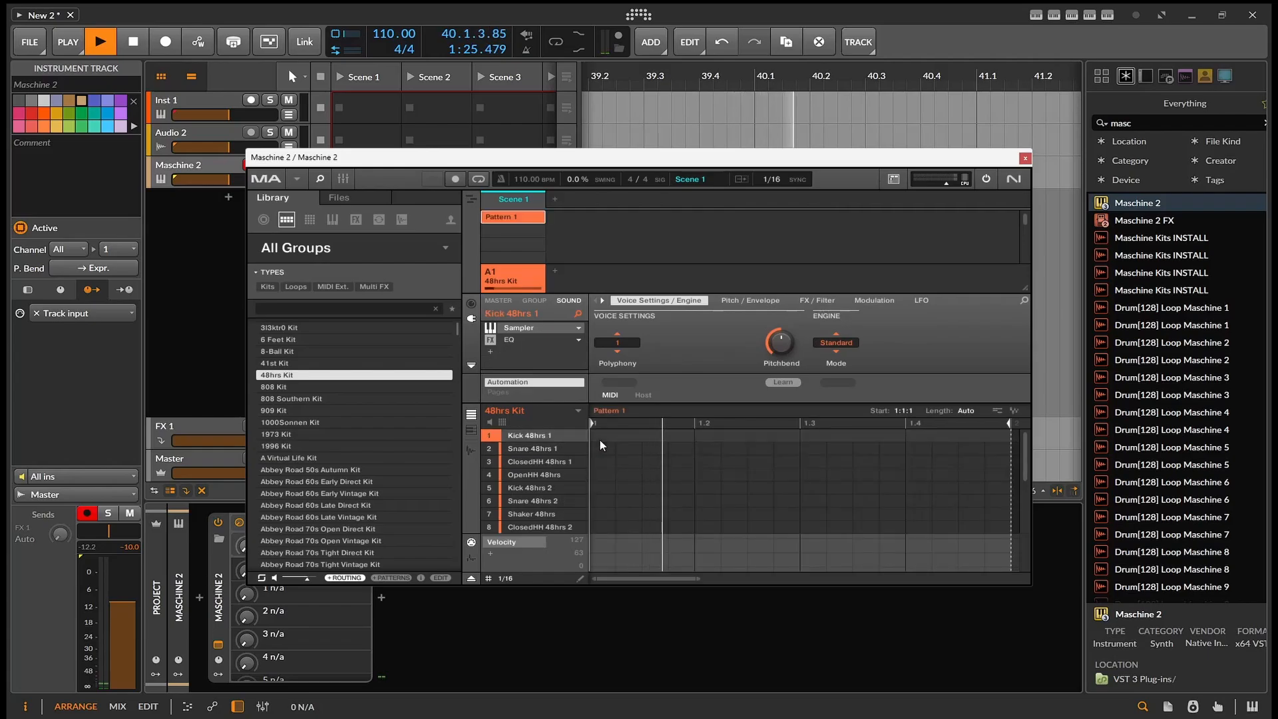
left_click(603, 441)
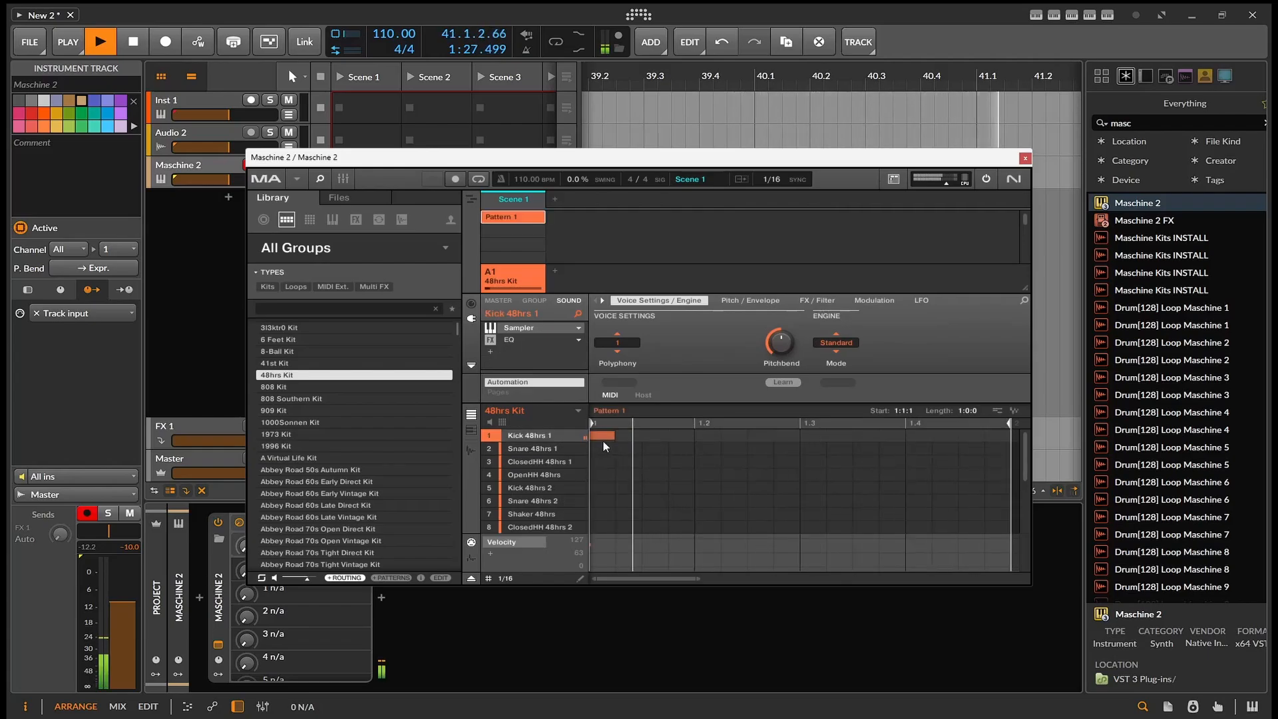
left_click(813, 437)
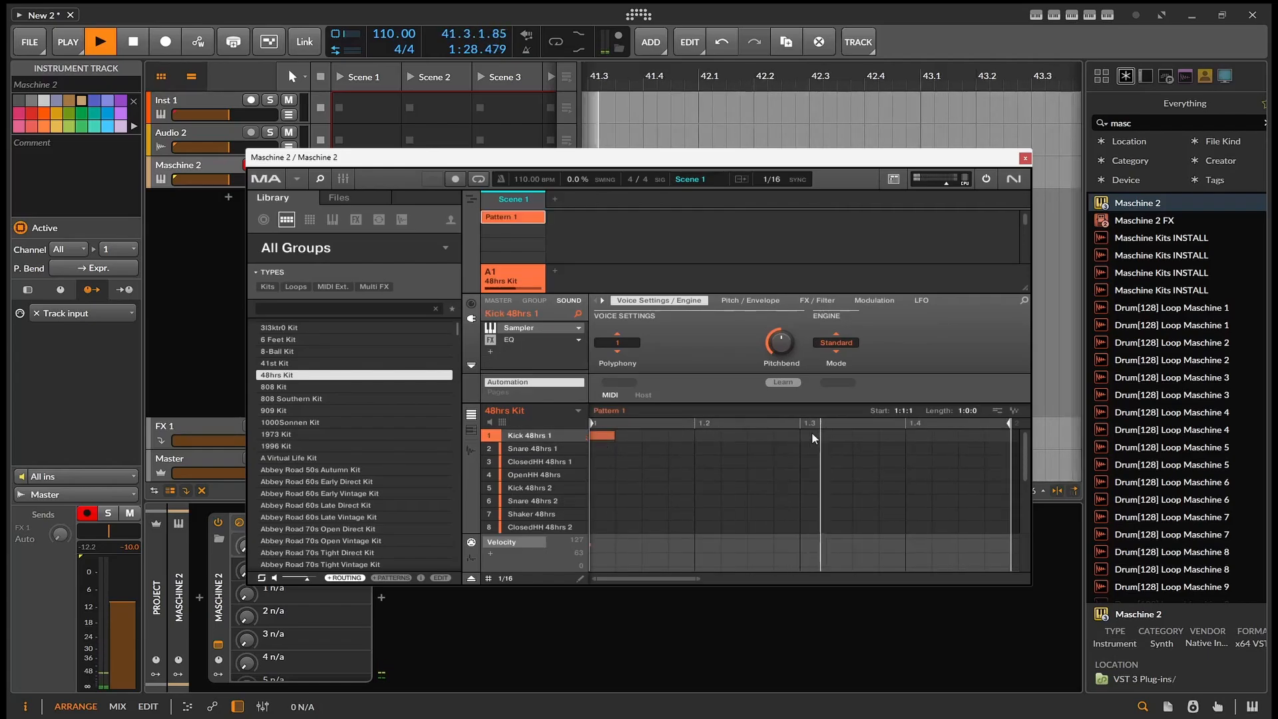
left_click(711, 450)
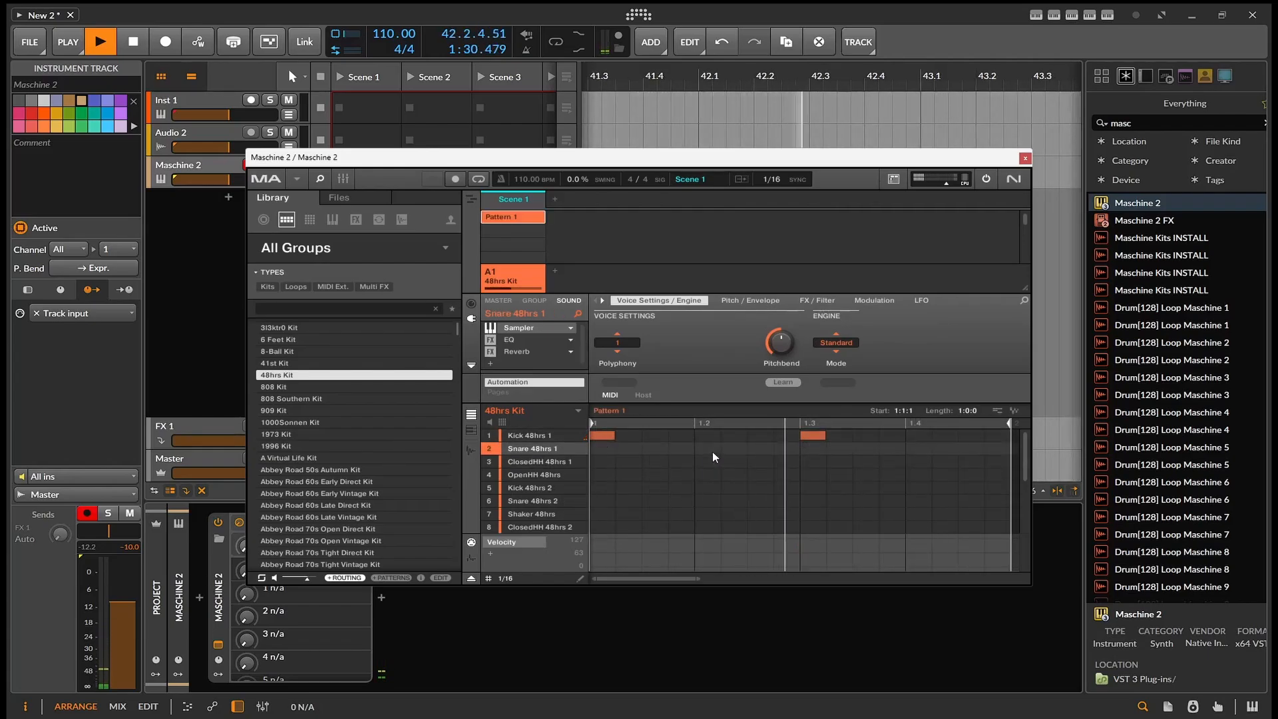
left_click(924, 448)
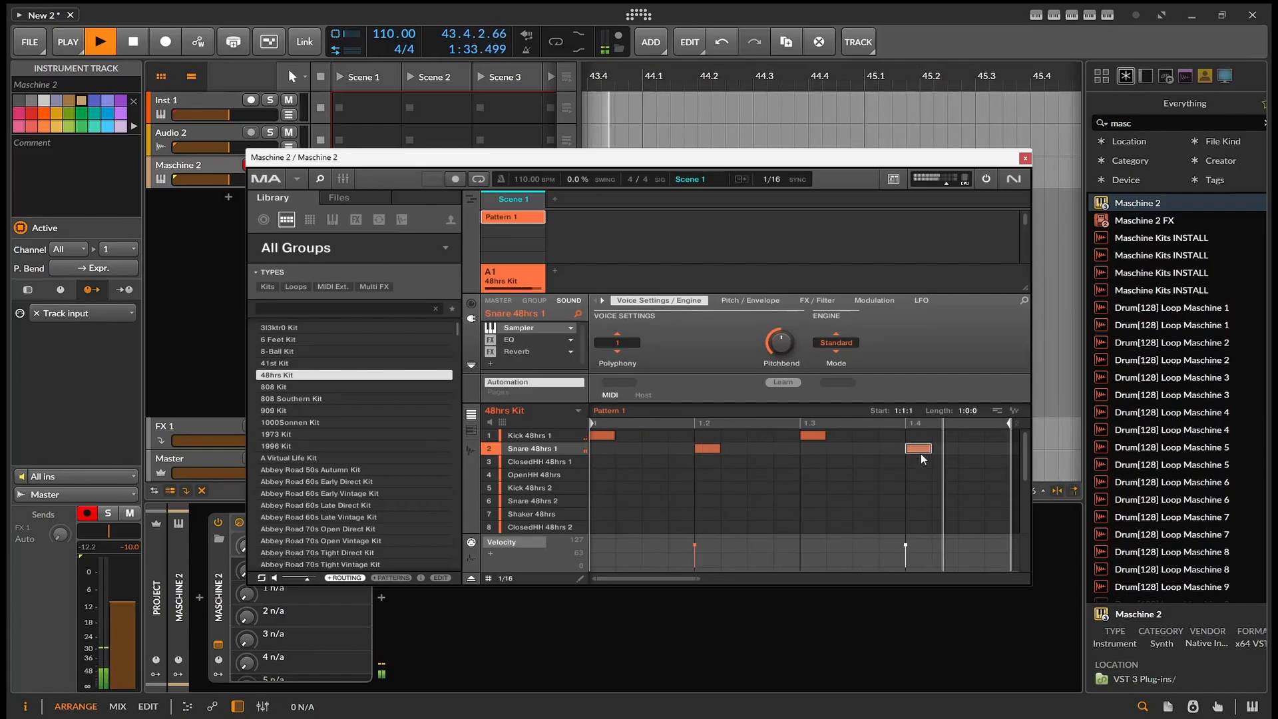
- Add OpenHH 48hrs hits on the second and fourth sixteenths of beat 1 and the second sixteenth of beat 2
left_click(633, 476)
left_click(633, 474)
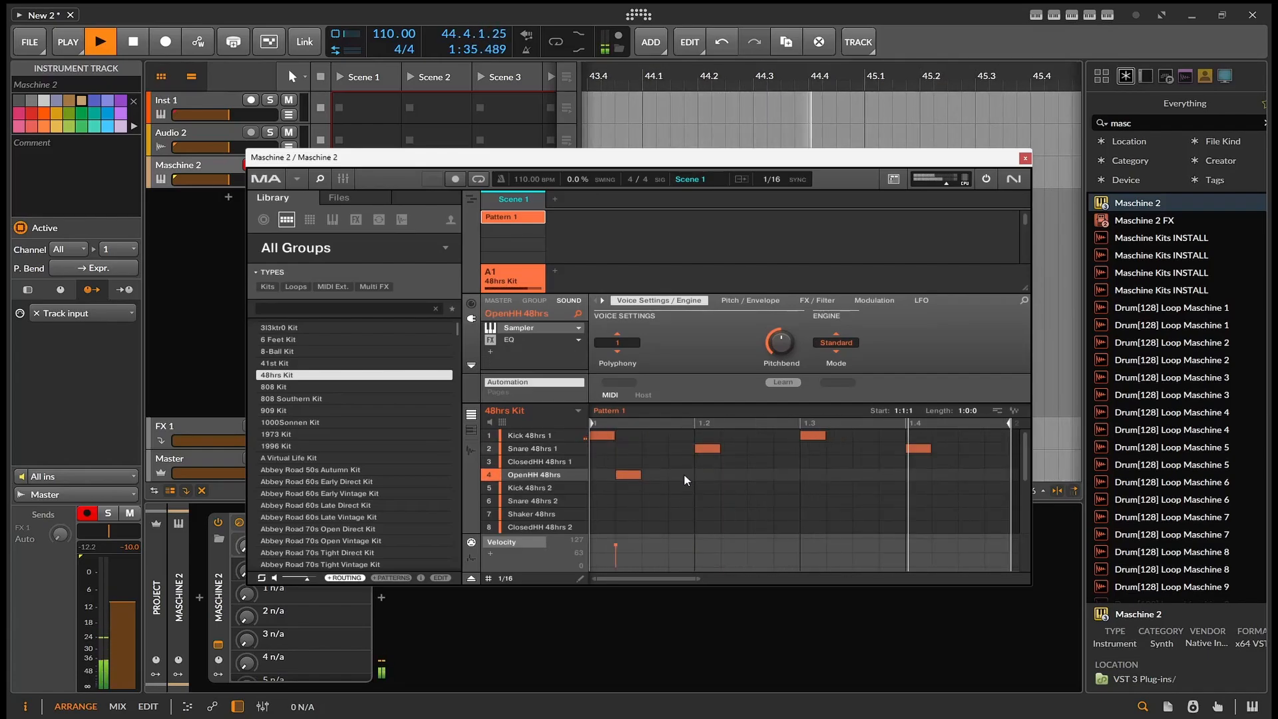
left_click(684, 474)
left_click(737, 475)
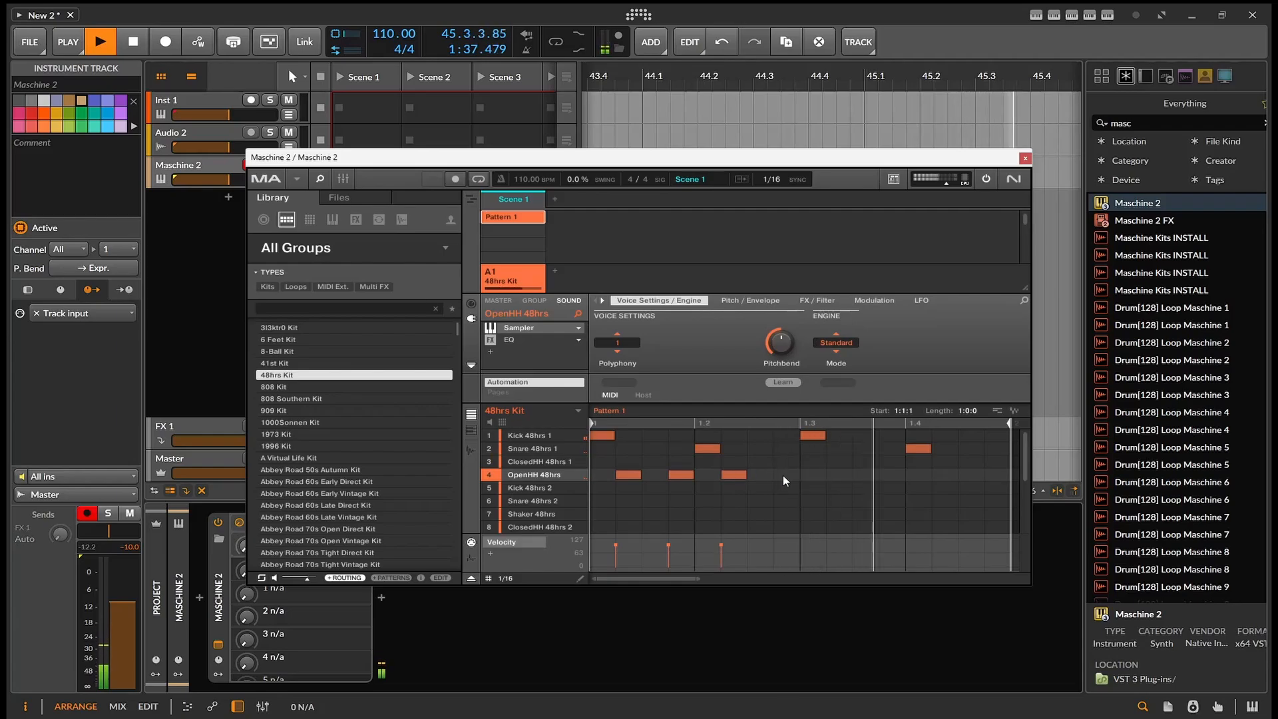
- Add ClosedHH 48hrs 1 hits on every other sixteenth from the end of beat 2 to the end of beat 4, and stop playback
left_click(784, 464)
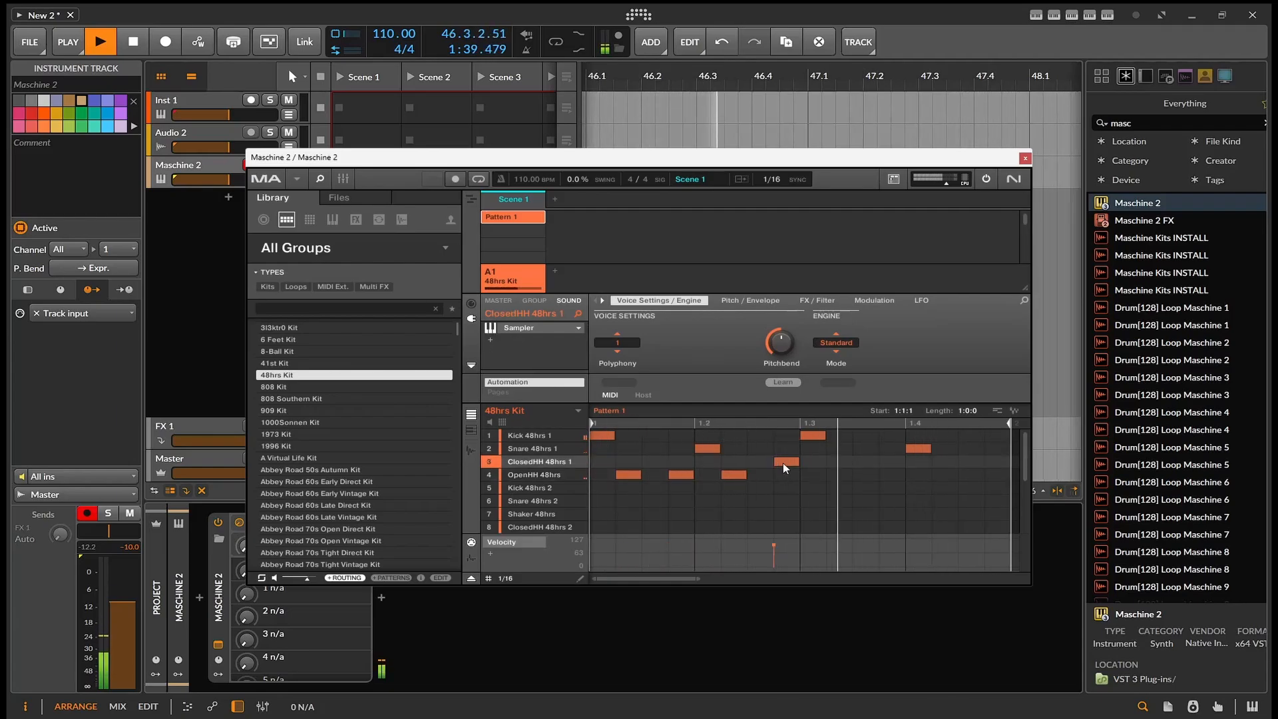
left_click(848, 463)
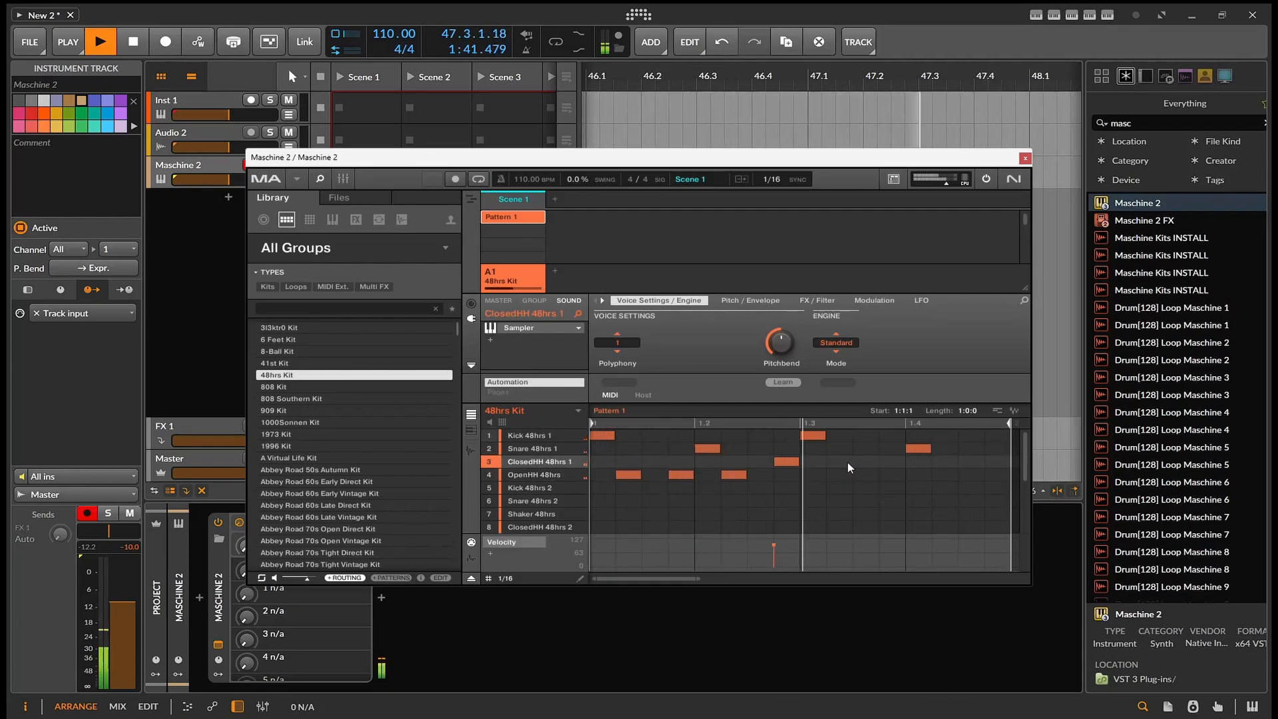
left_click(888, 462)
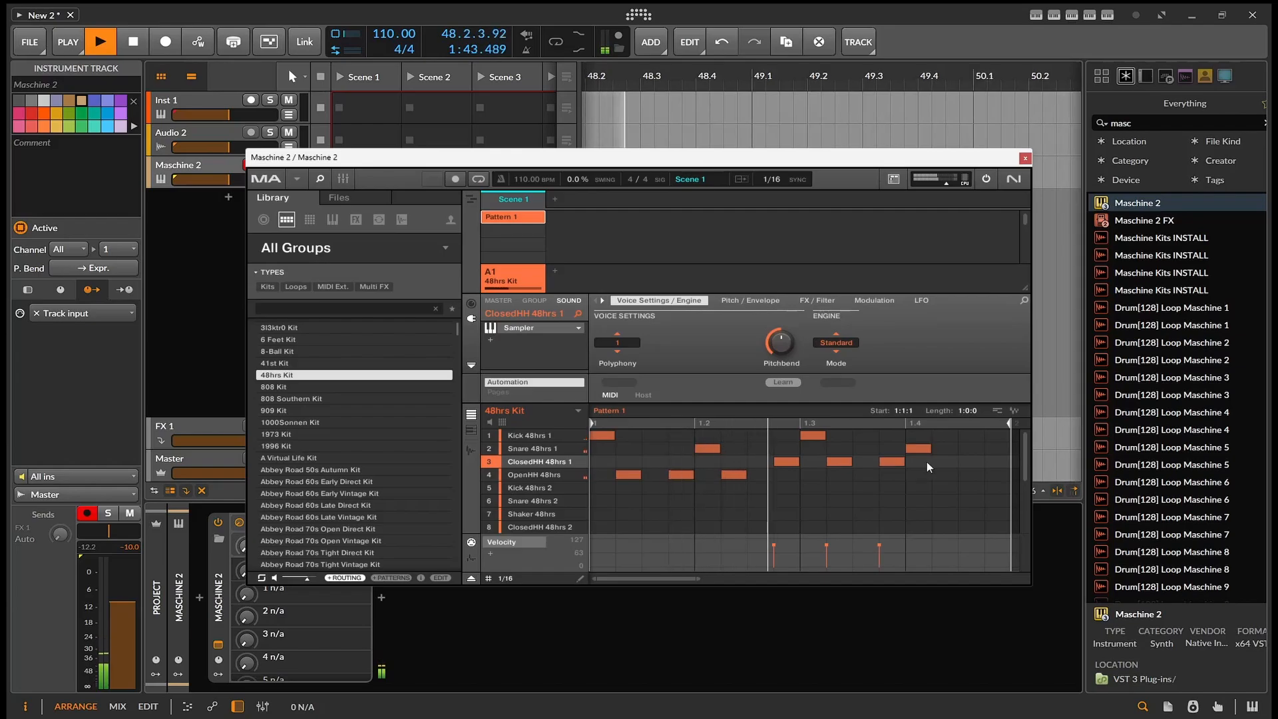
left_click(952, 460)
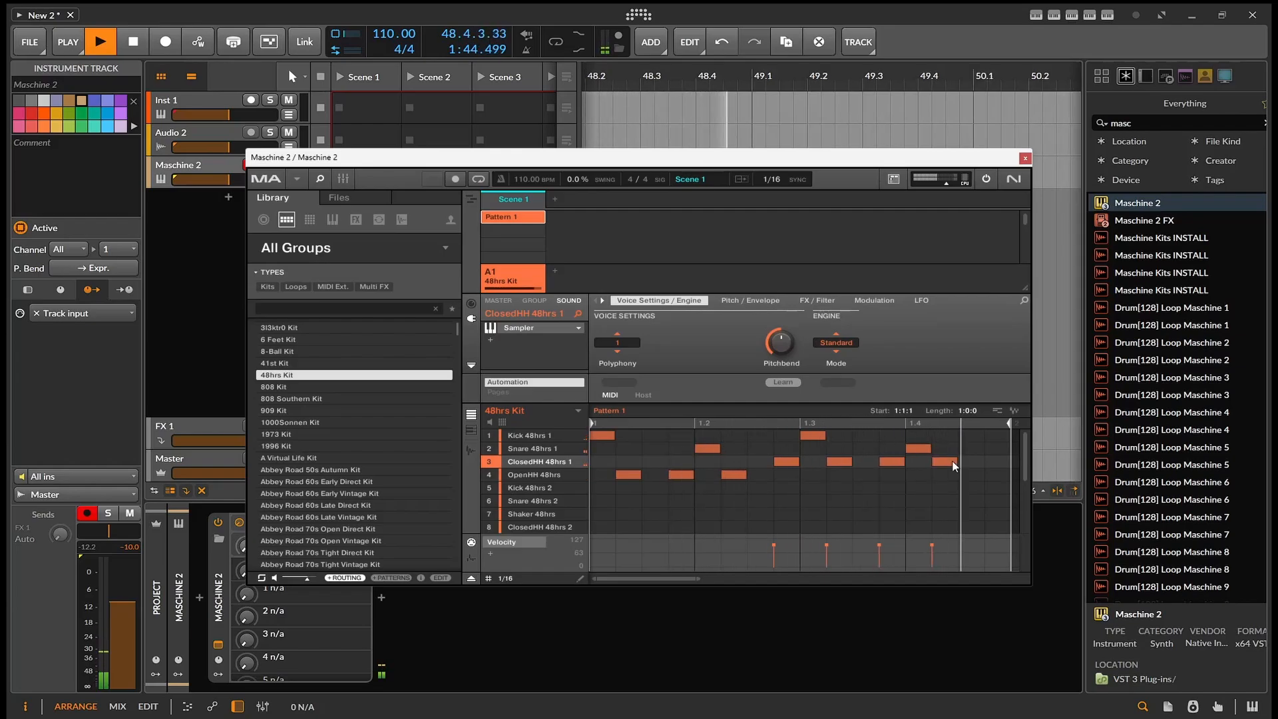
left_click(994, 464)
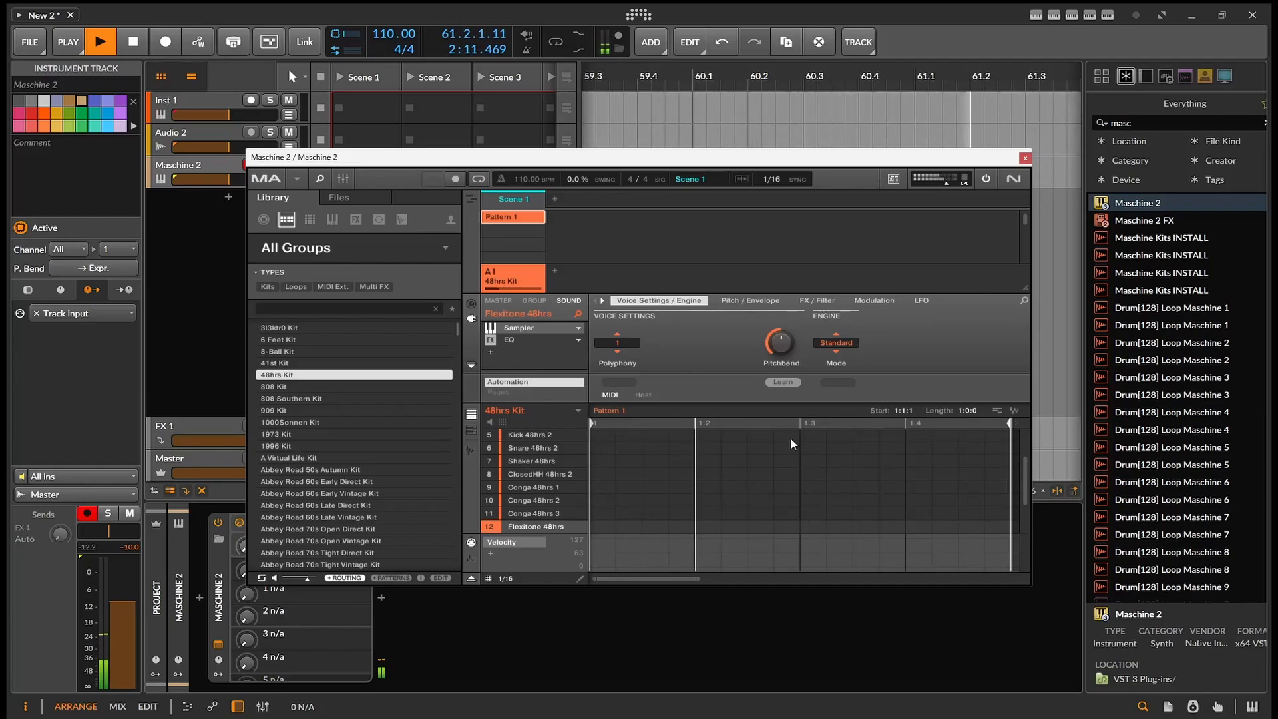
key("space")
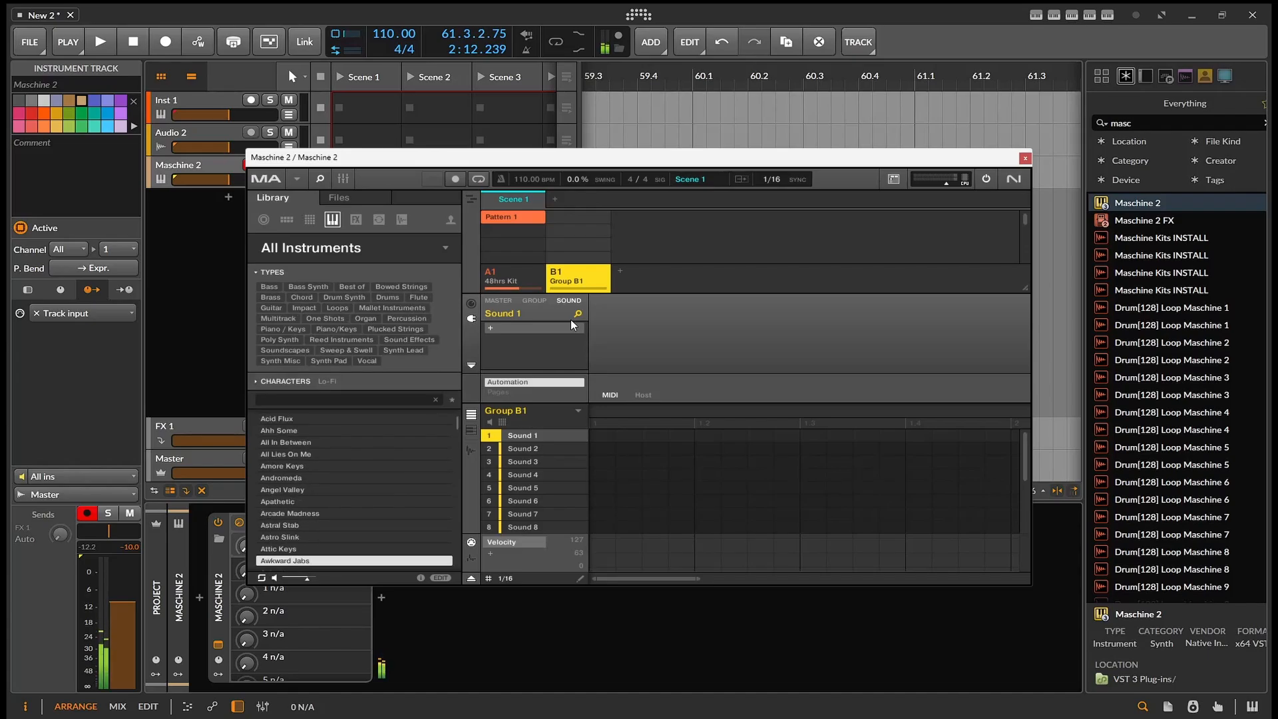
- Filter the instruments by the Chord type, audition presets from Atropos onward, and load Emerald (Maj) into Sound 1 of Group B1
left_click(255, 381)
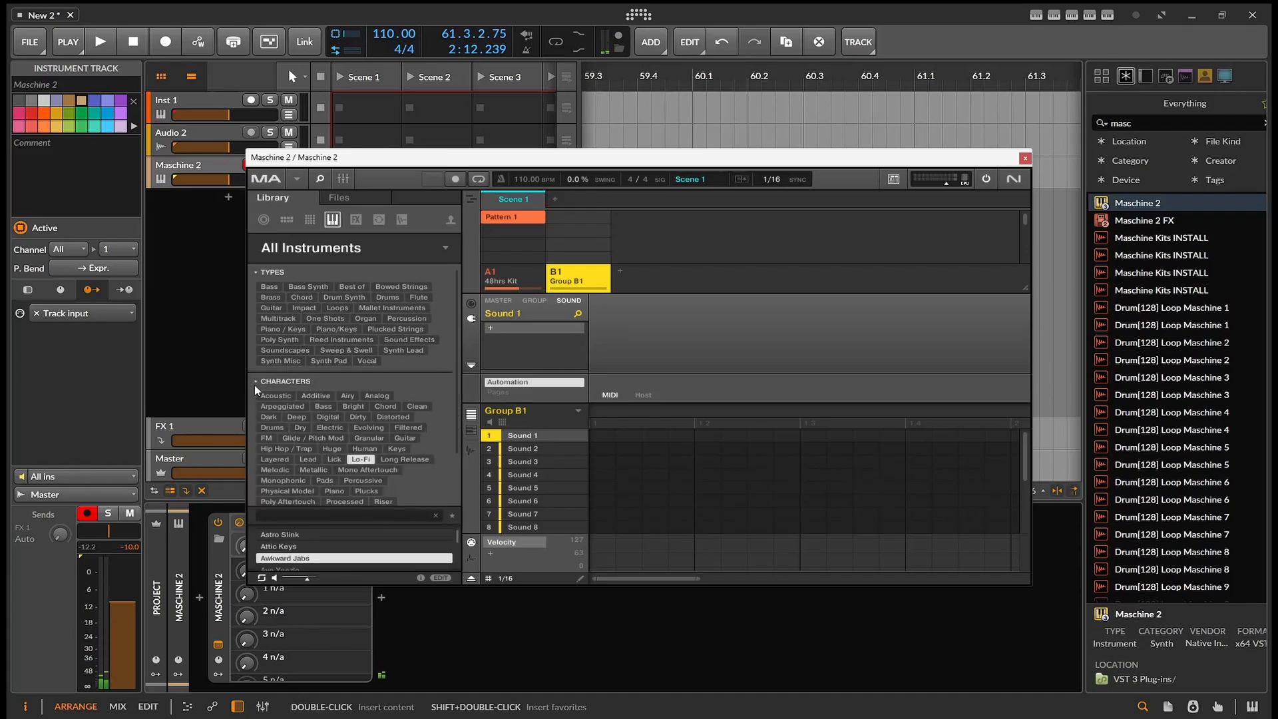
left_click(305, 297)
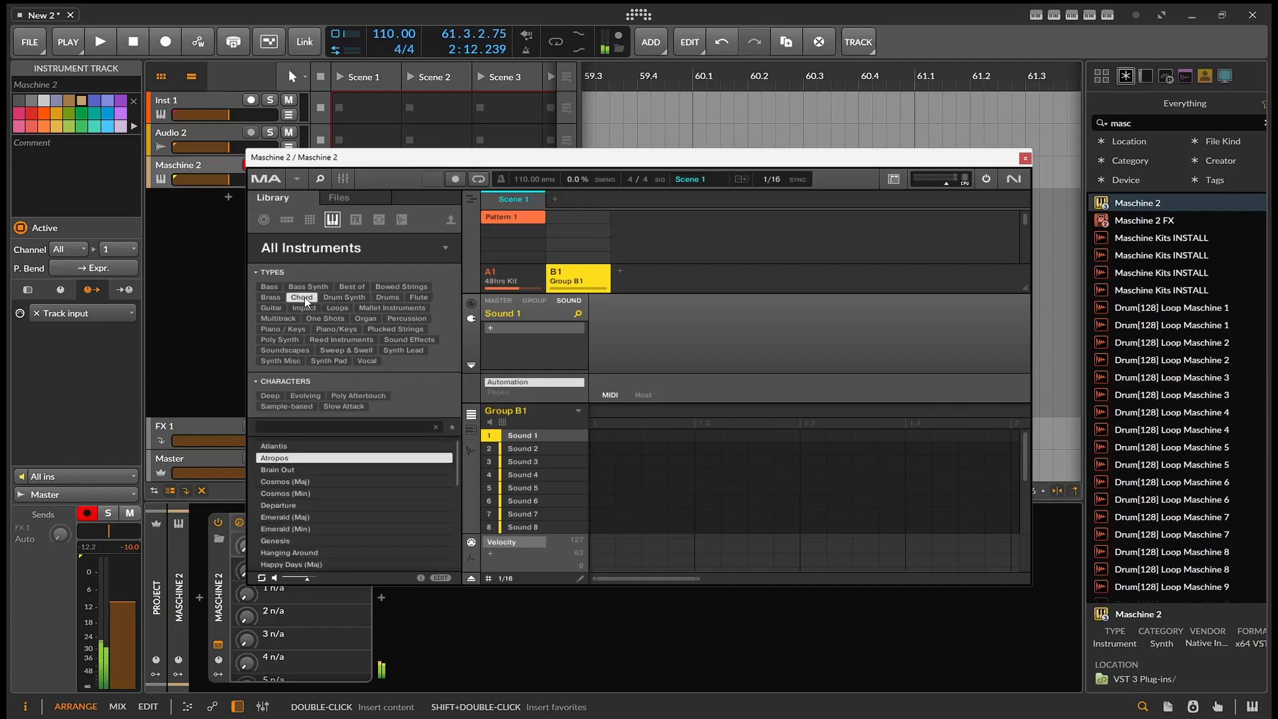
key("Down")
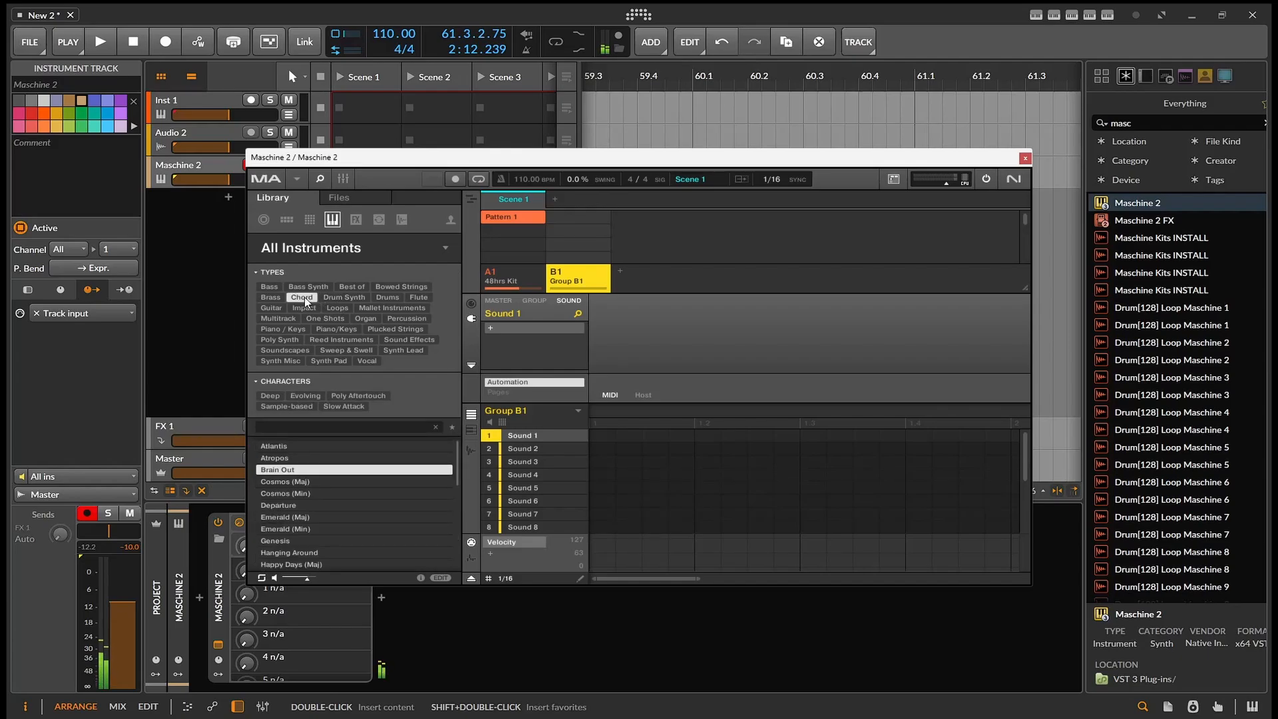
key("Down")
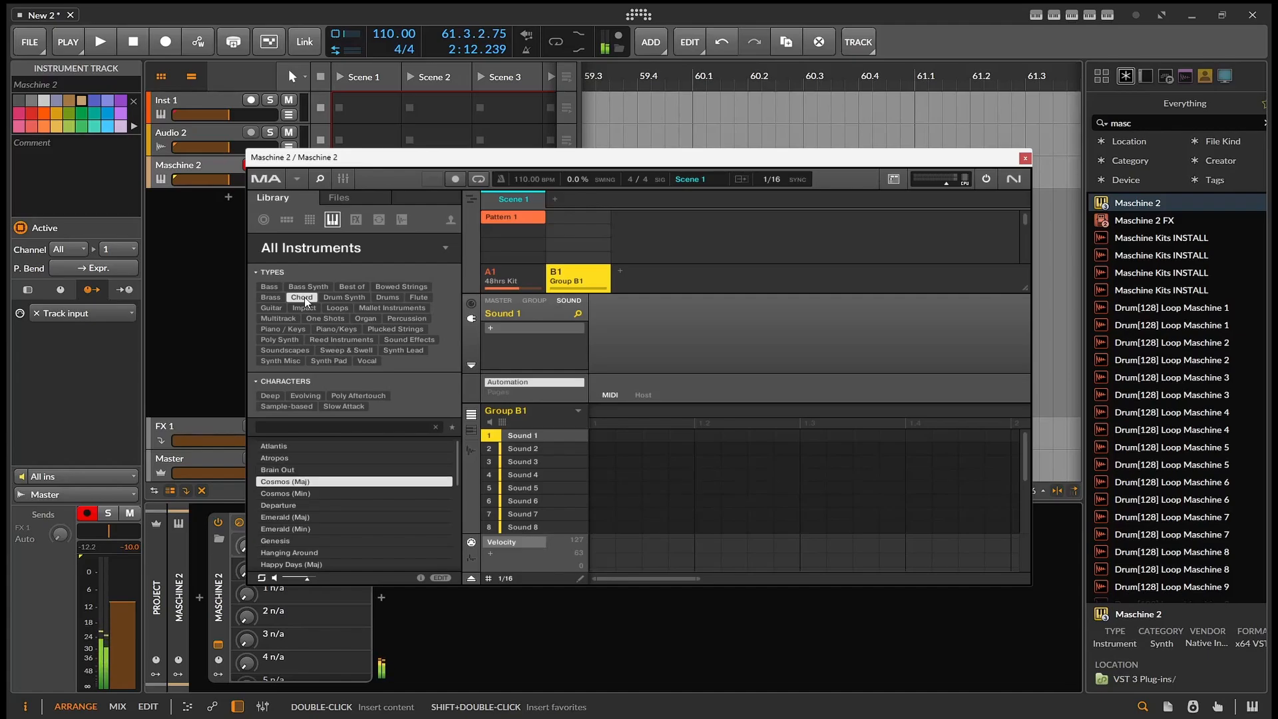
key("Down")
key("Down")
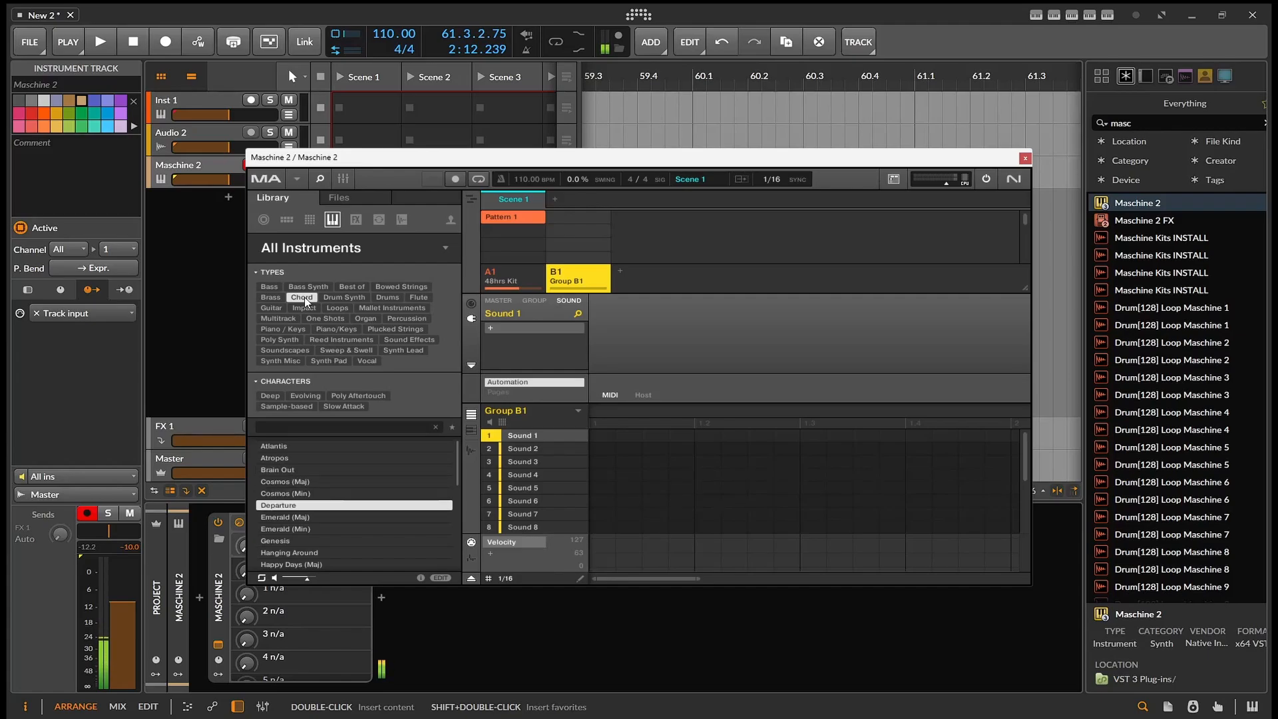
key("Down")
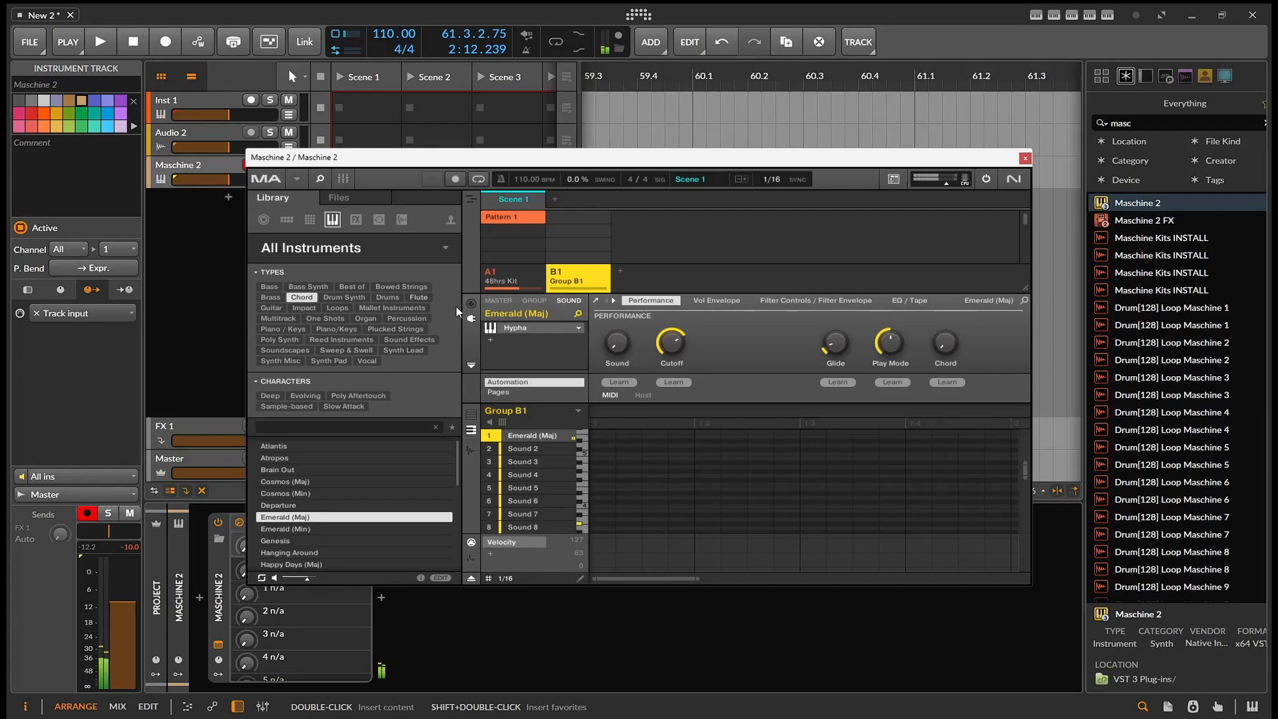
- Open the Hypha editor for Emerald (Maj), bring its window over the Maschine window, and show its instrument header
left_click(596, 301)
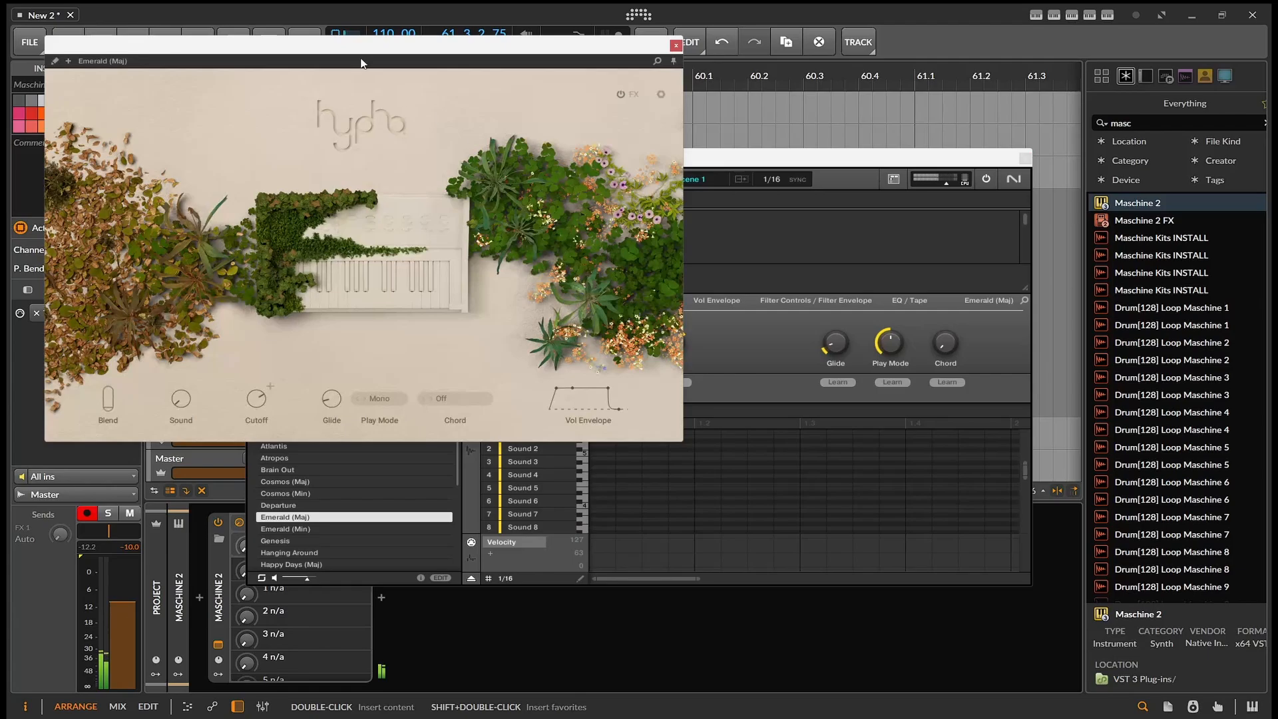
left_click_drag(347, 57, 606, 197)
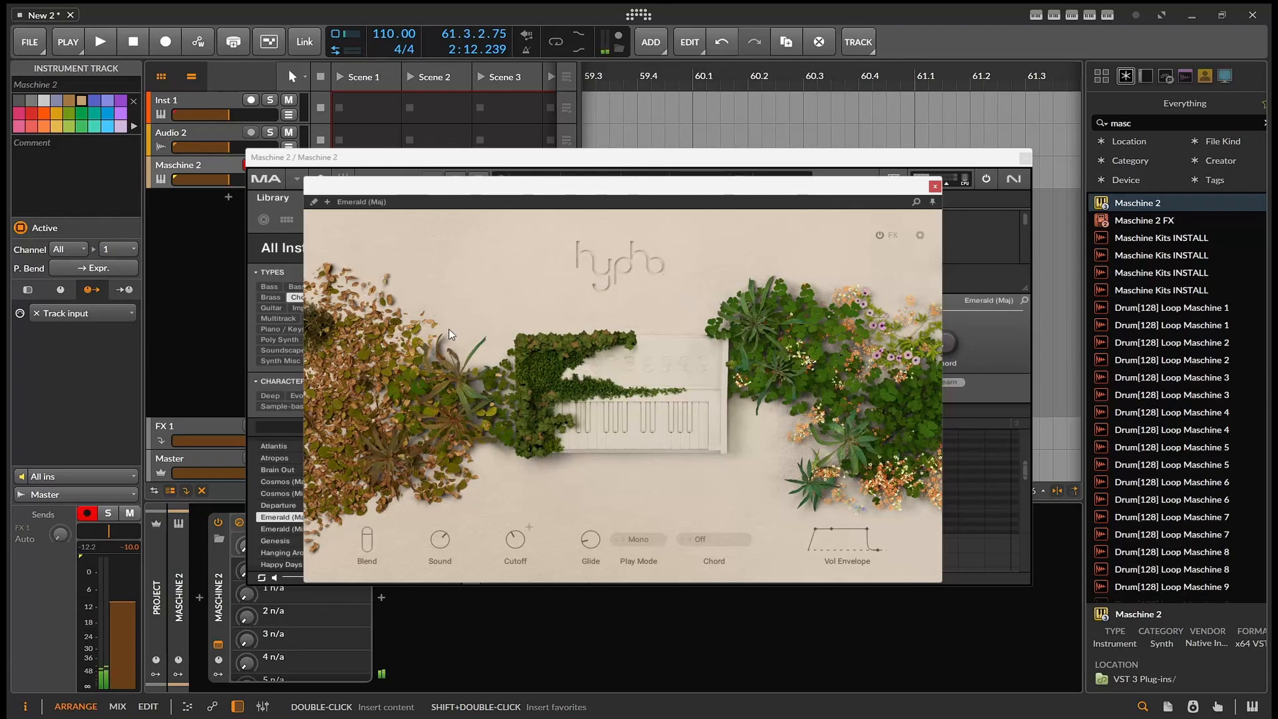
left_click(327, 201)
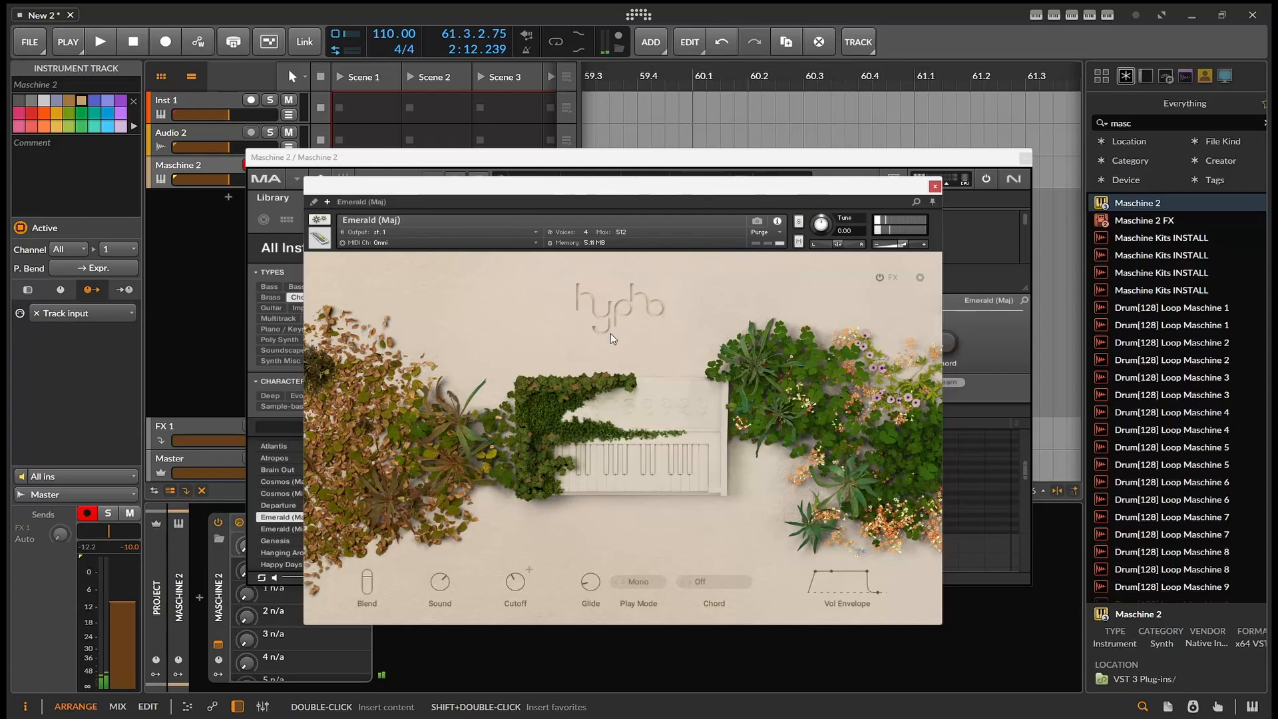
- Turn Hypha's Cutoff fully up, raise Glide, look through the Chord options, and close the instrument editor
left_click_drag(513, 581, 521, 620)
left_click_drag(592, 583, 589, 569)
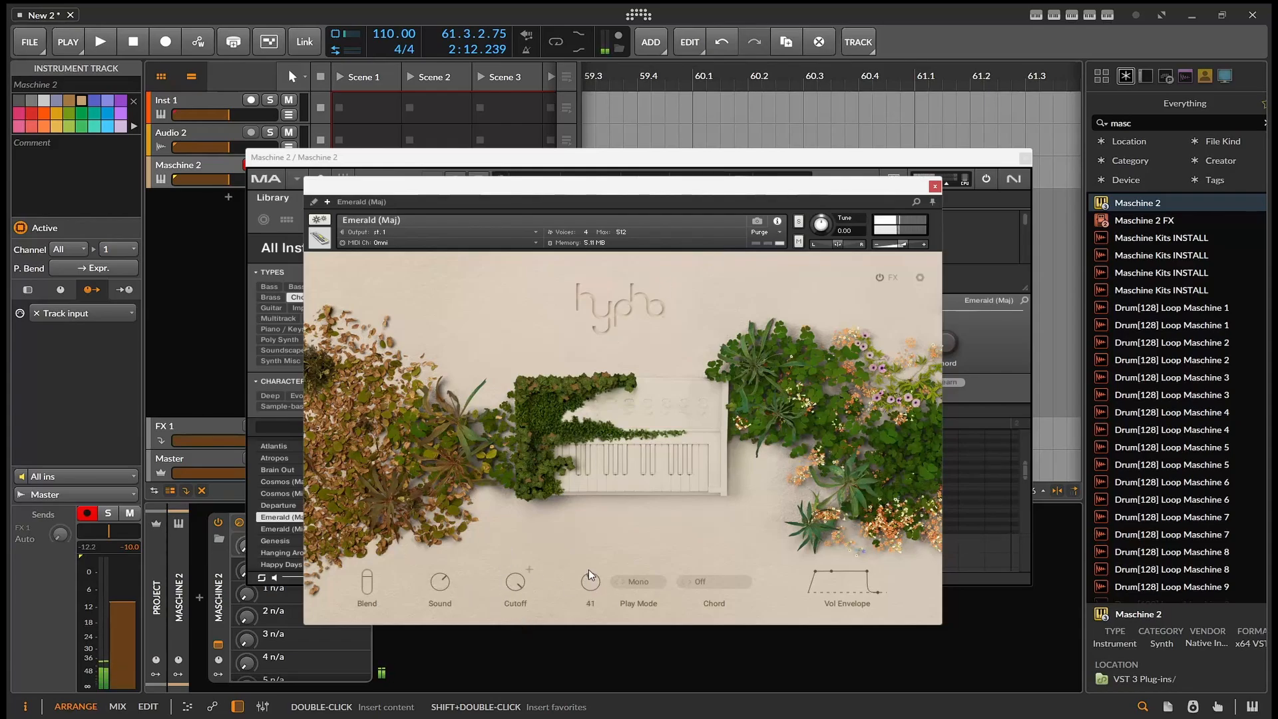
left_click(696, 583)
left_click(708, 518)
left_click(935, 187)
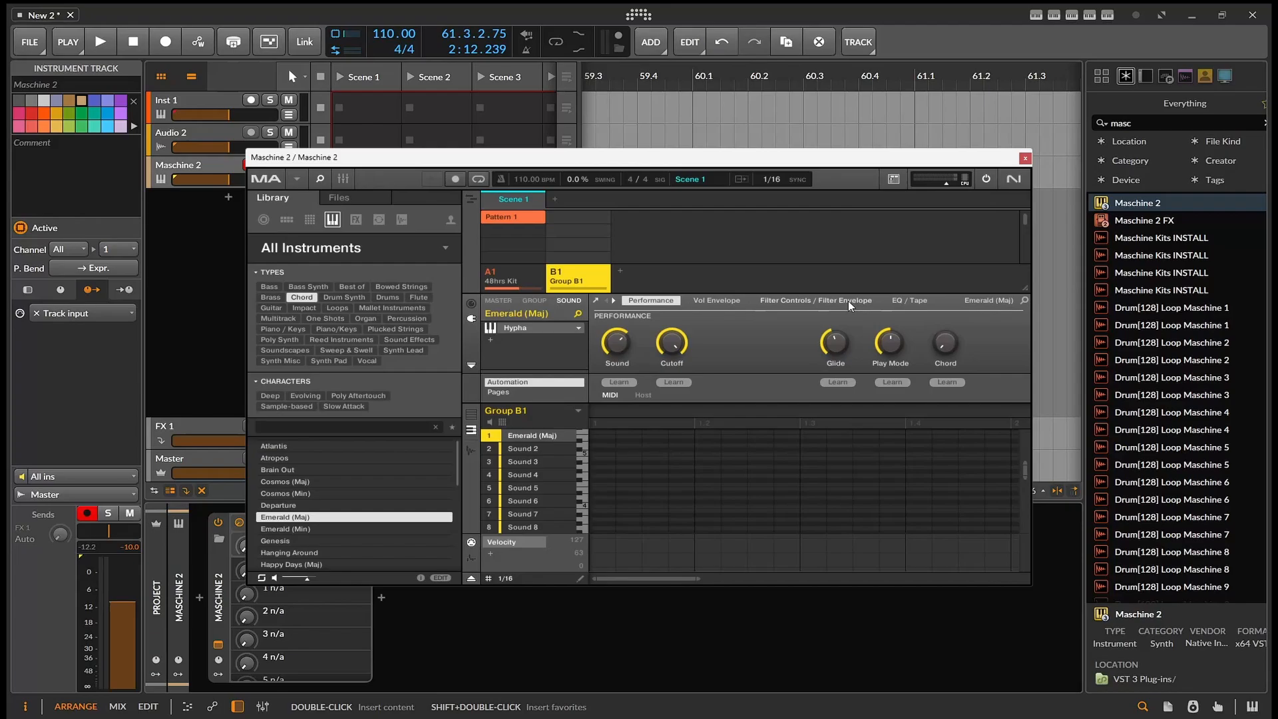
- Audition the chord presets from Emerald (Min) onward and load Magical Moment into Sound 1
key("Down")
key("Down")
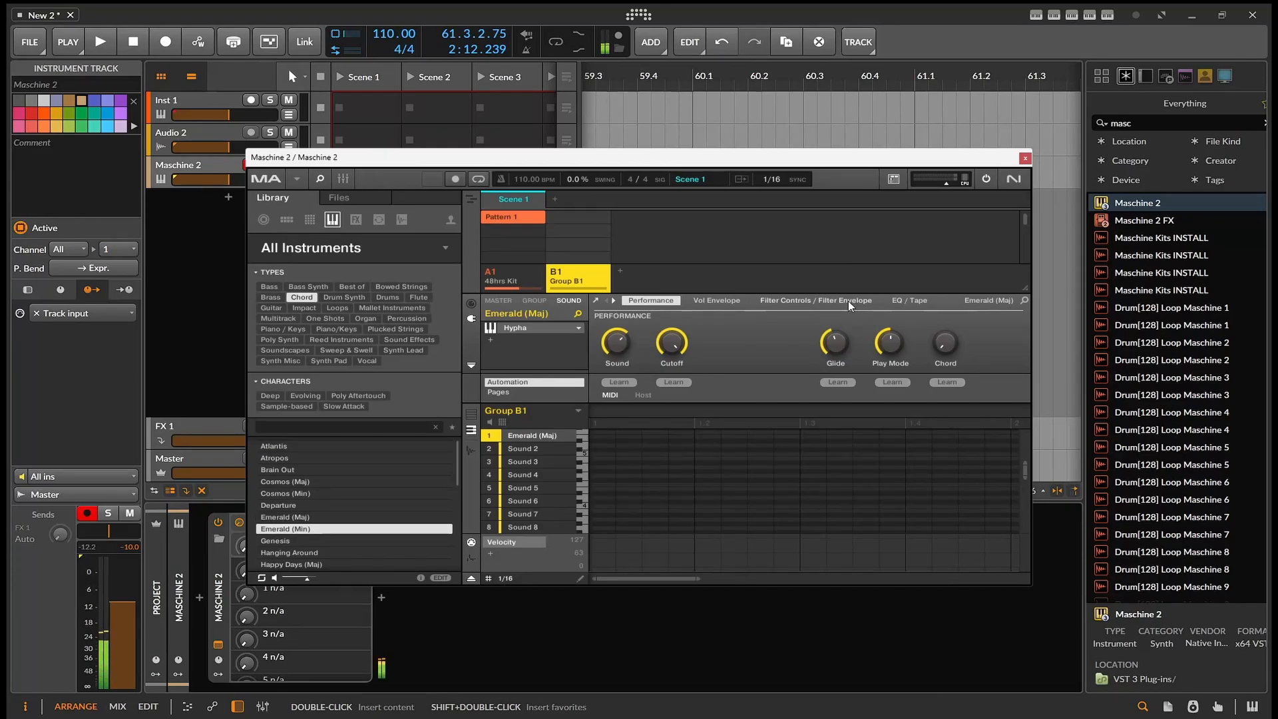
key("Down")
key("Down")
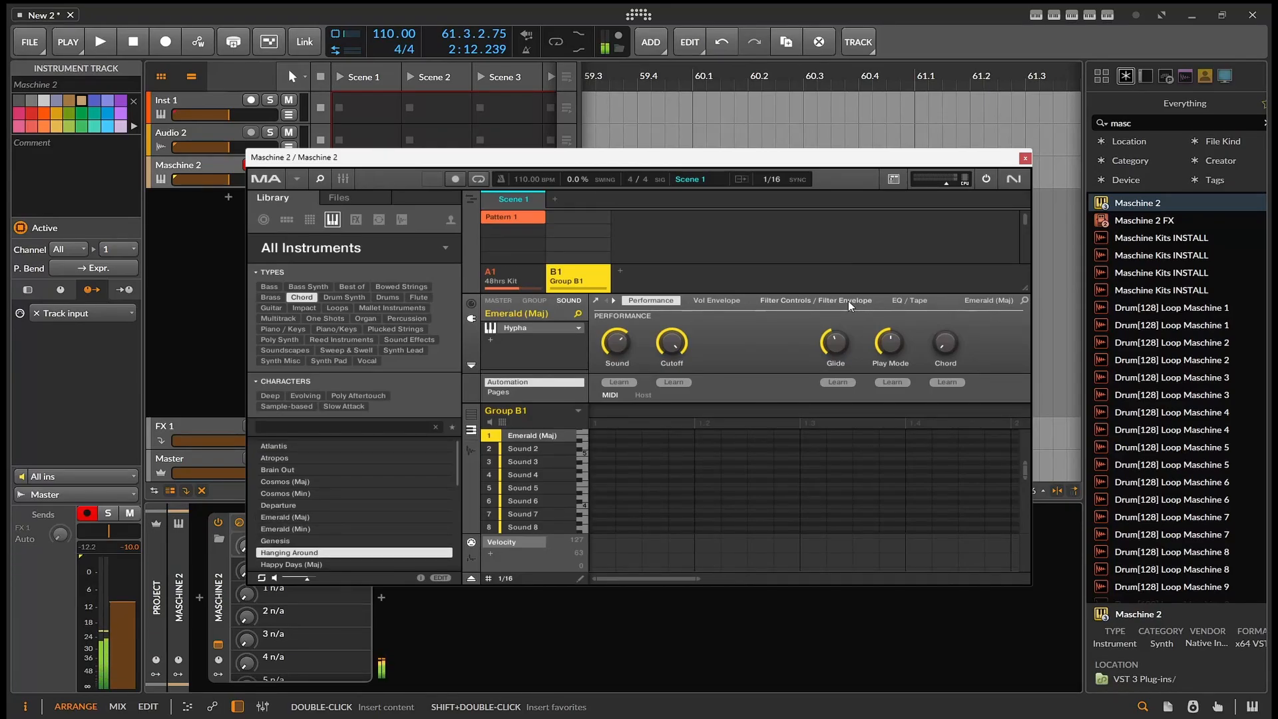
key("Down")
key("Down")
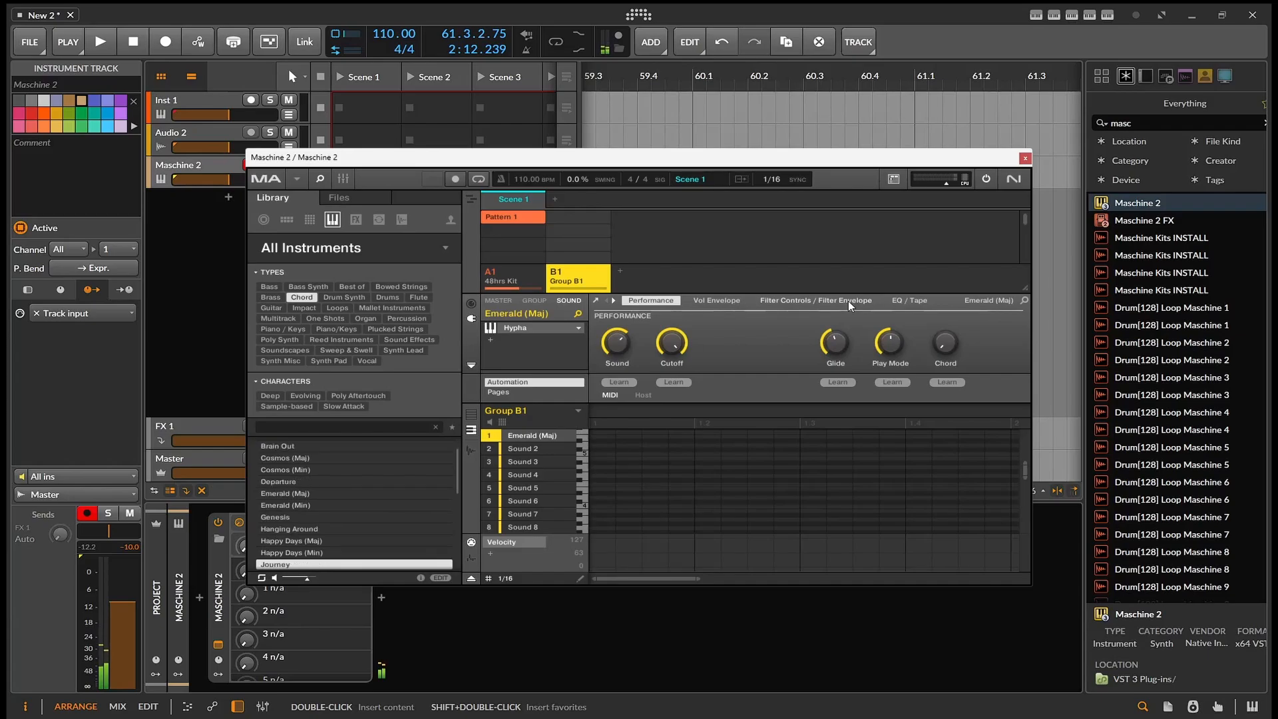
key("Down")
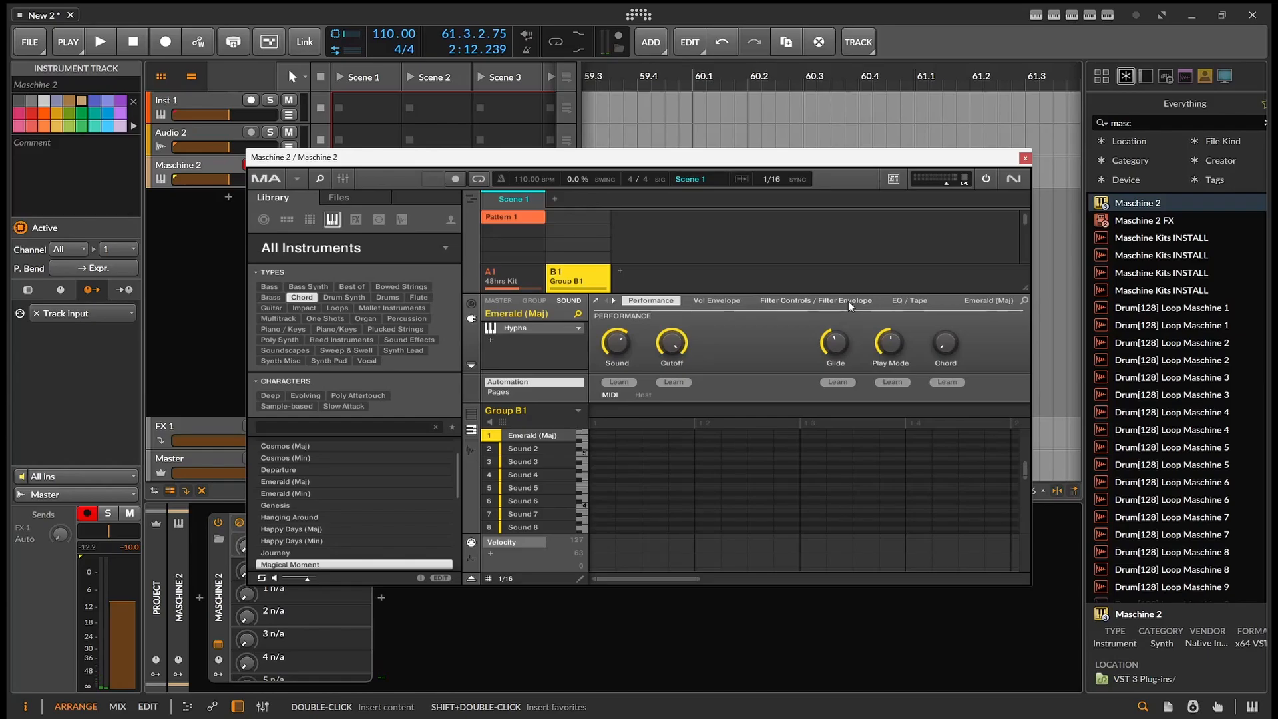
key("Return")
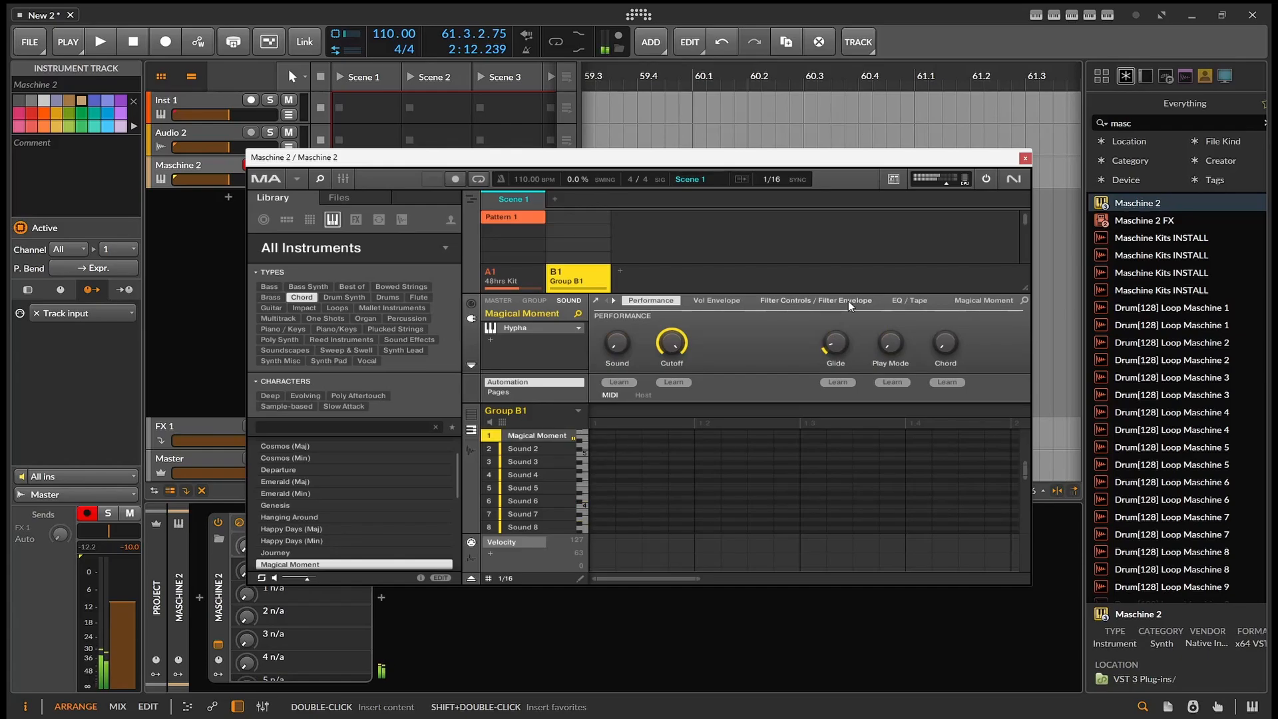
- Move on through the chord presets past Mute Box and load Night Road into Sound 1
key("Down")
key("Down")
key("Down")
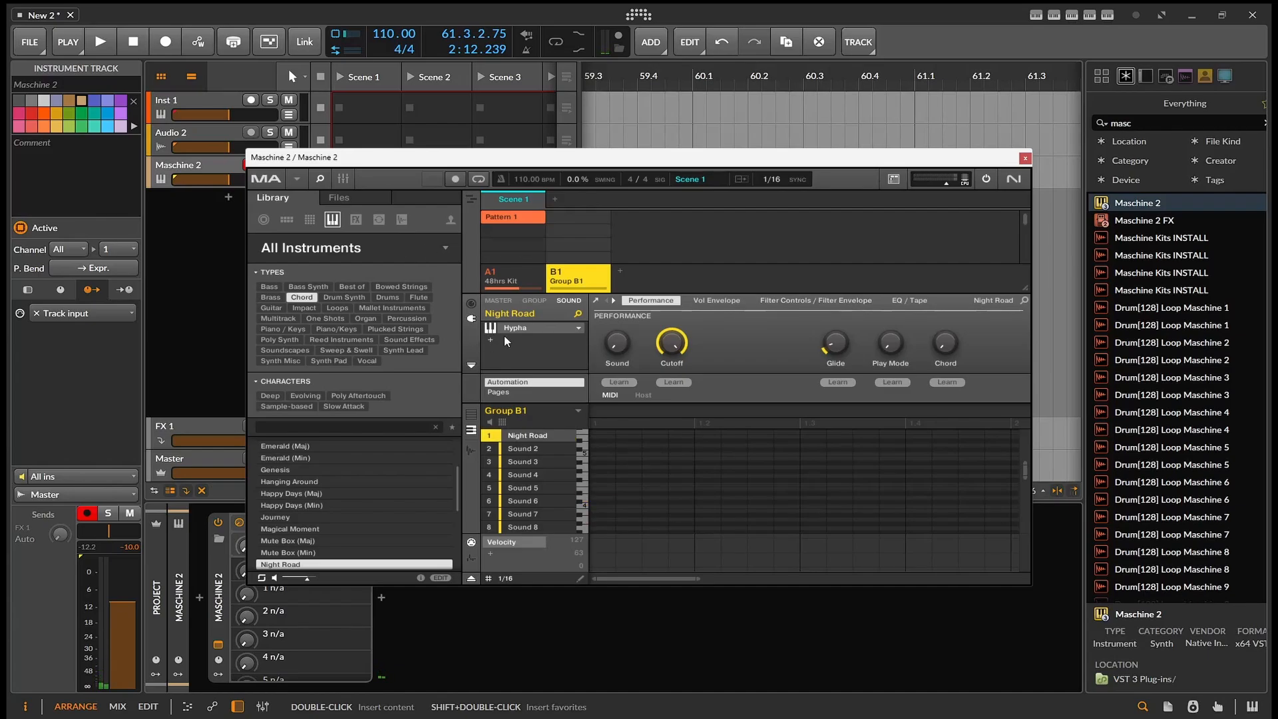
- Clear the Chord filter, select Sound 2, filter by the Lick character, and audition presets up to loading Alternative Ray
left_click(302, 298)
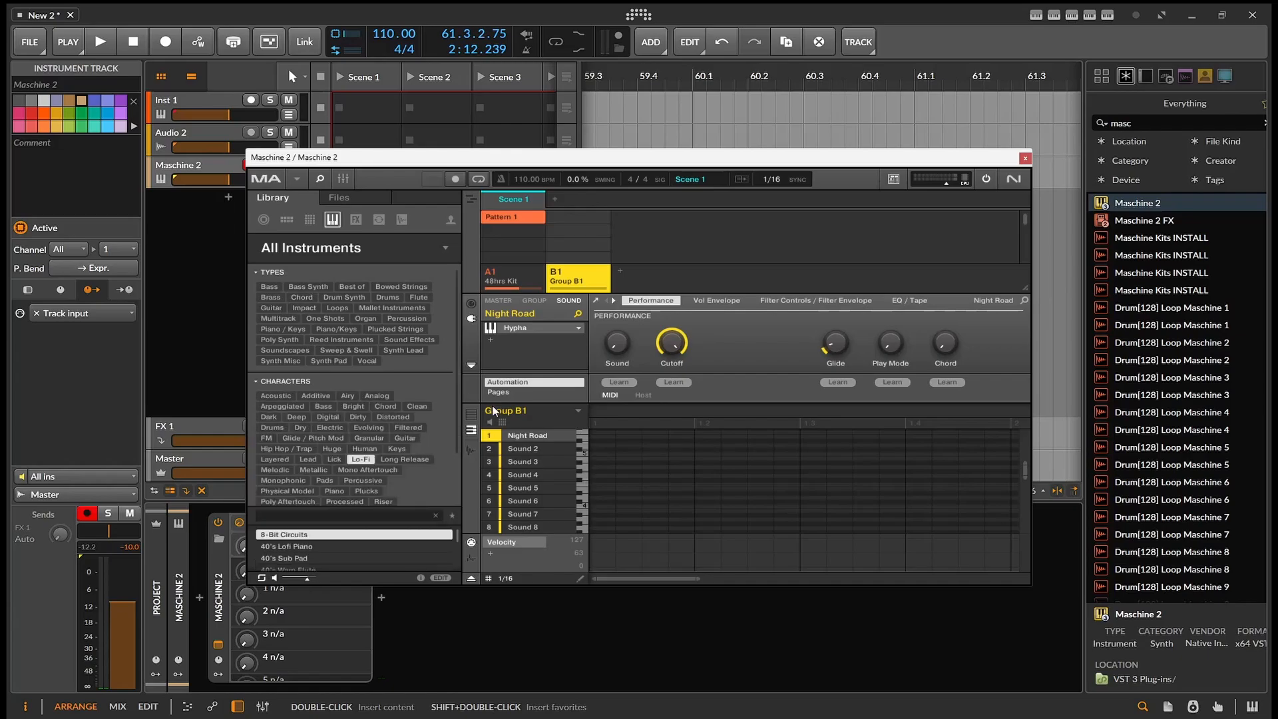
left_click(539, 448)
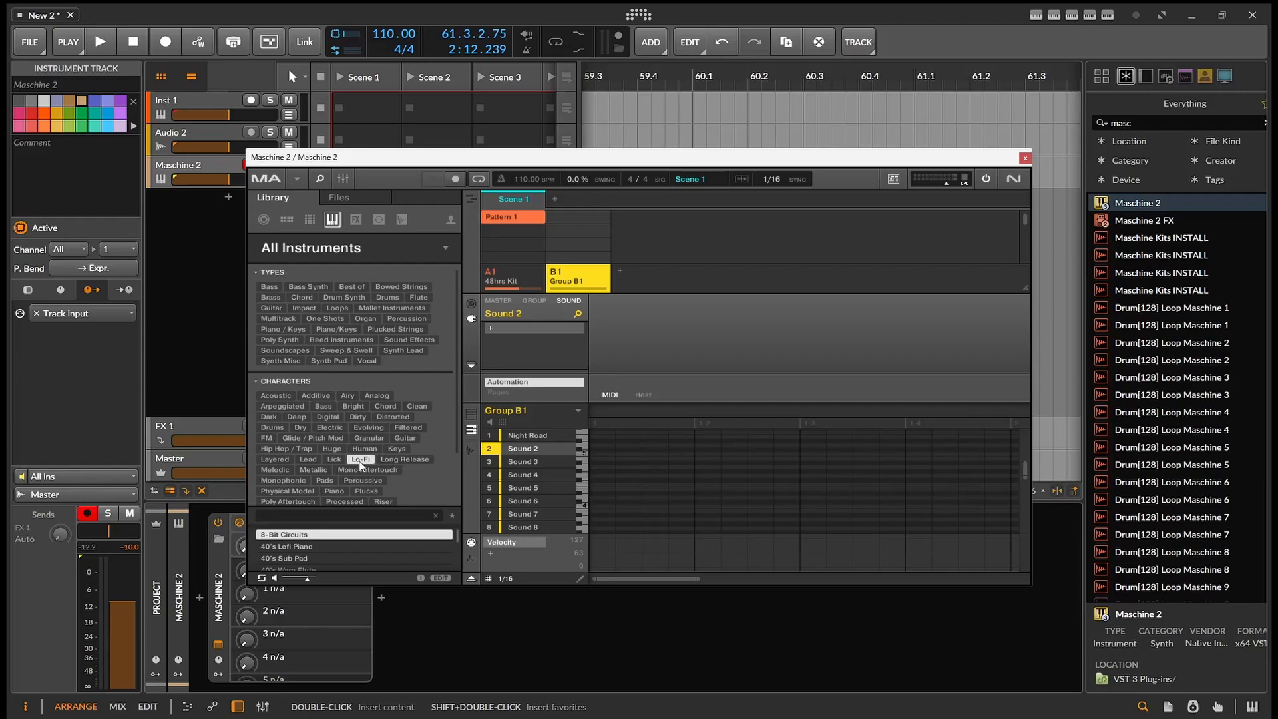
left_click(334, 459)
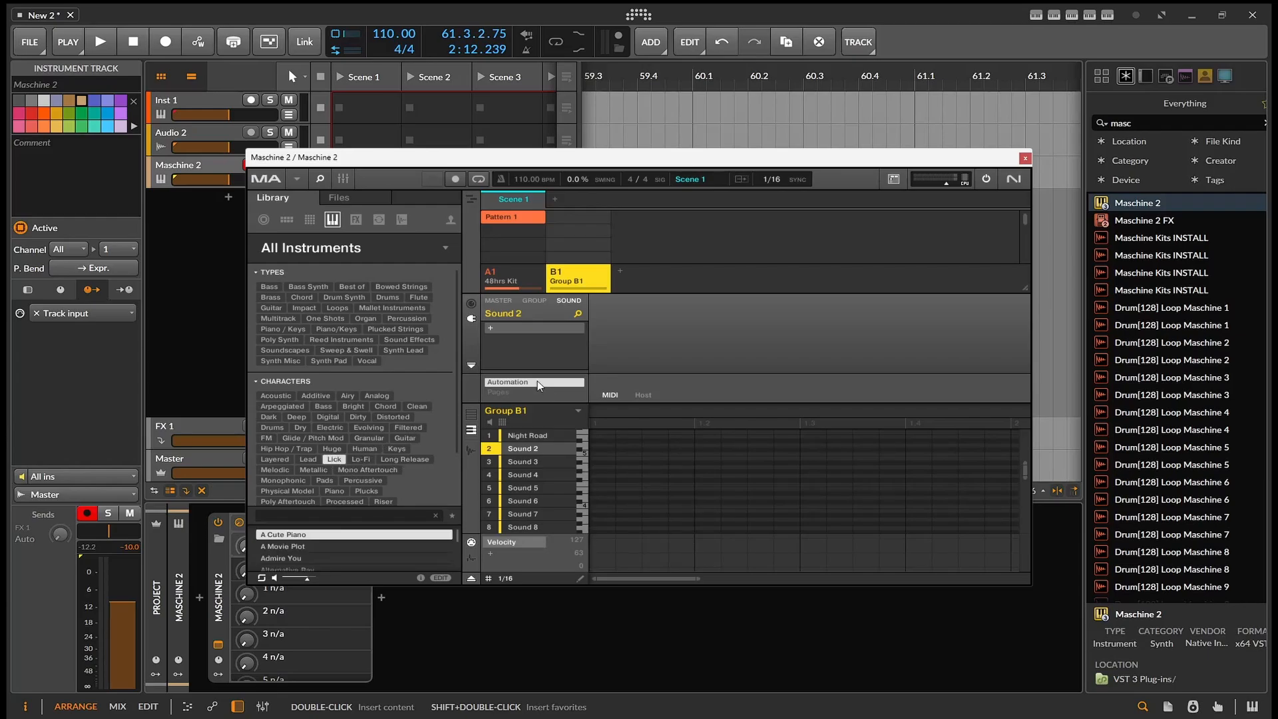
key("Down")
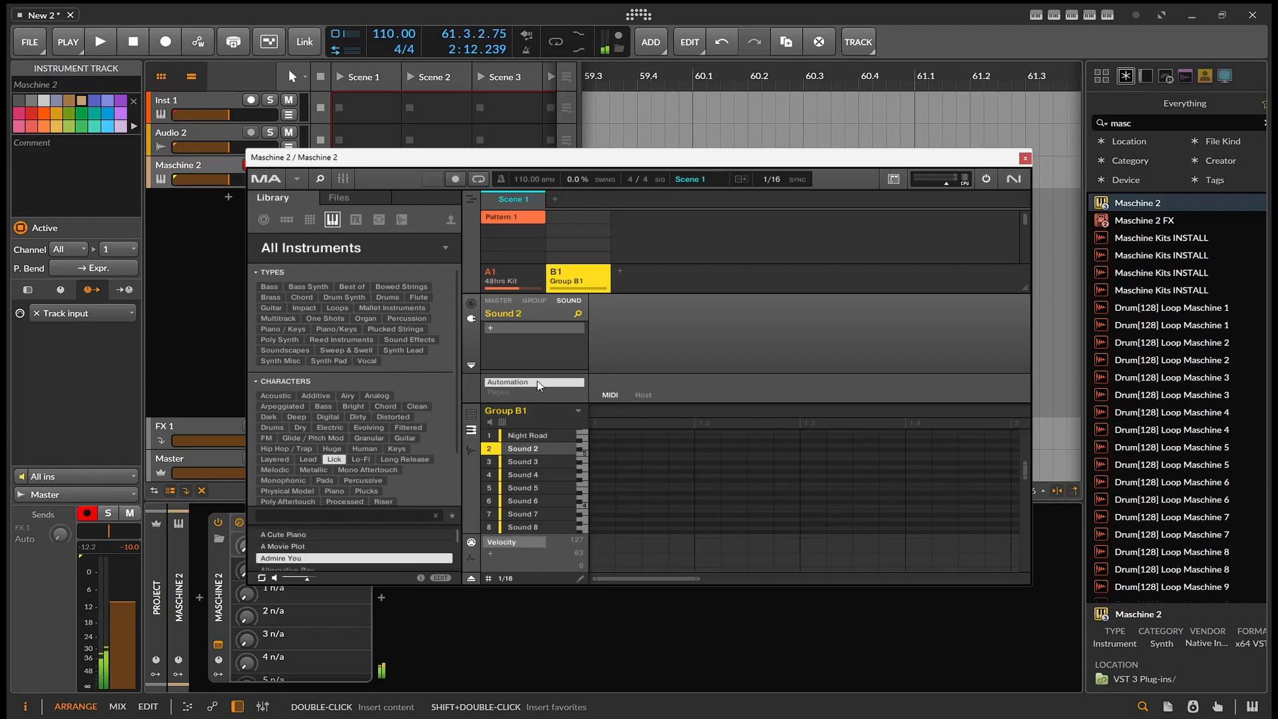
key("Down")
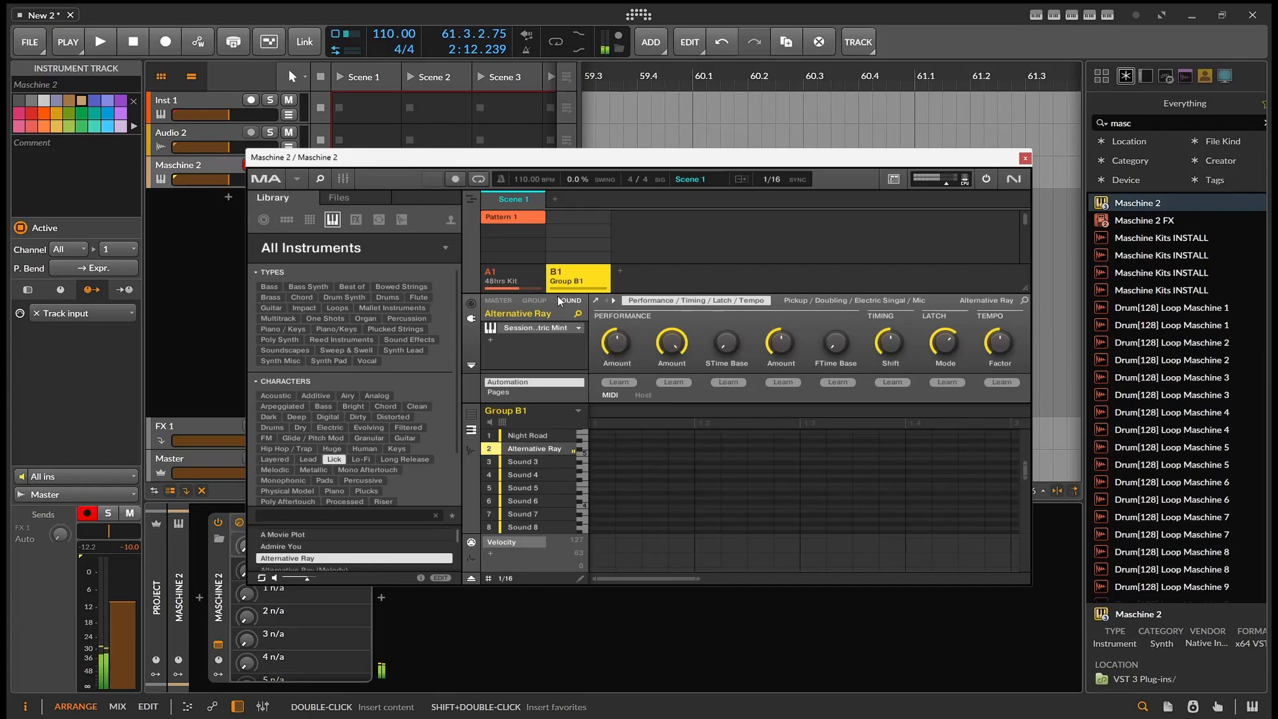
- Open the Electric Mint editor, try the Alternative Ray D pattern, switch to the Playful song, and close the editor
left_click(594, 301)
left_click_drag(353, 50, 797, 117)
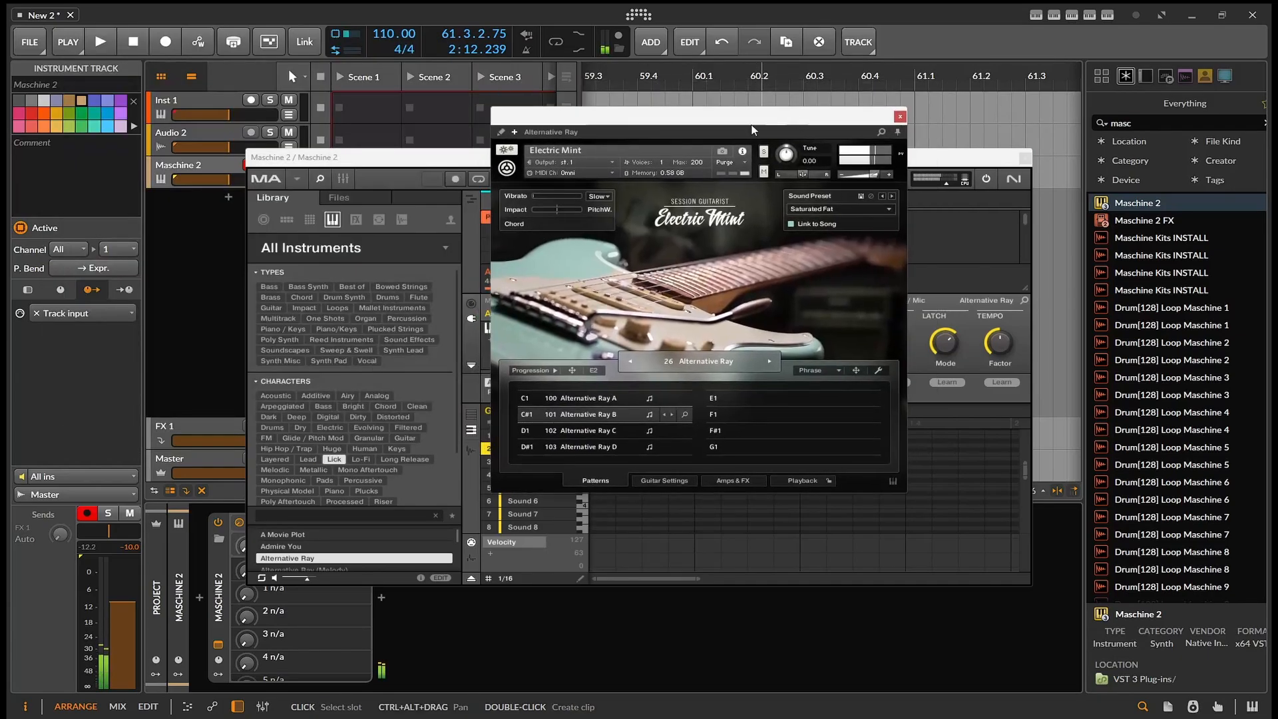
left_click(576, 449)
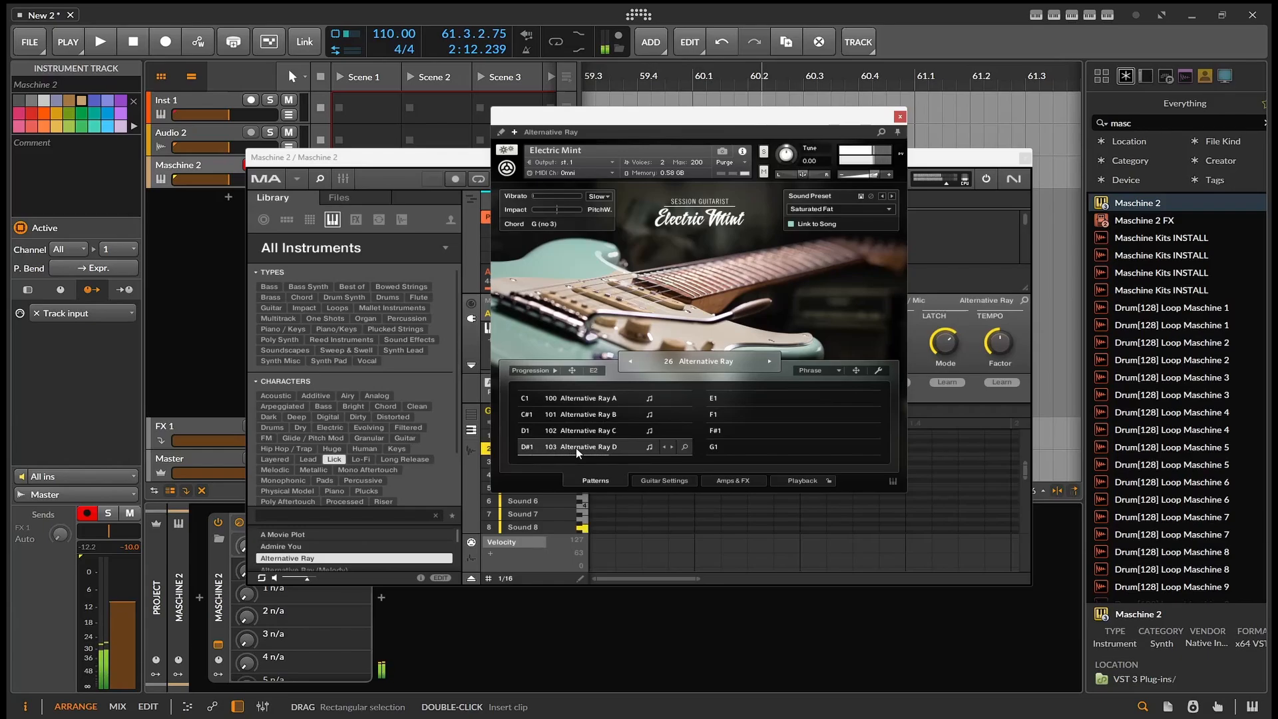
left_click(771, 360)
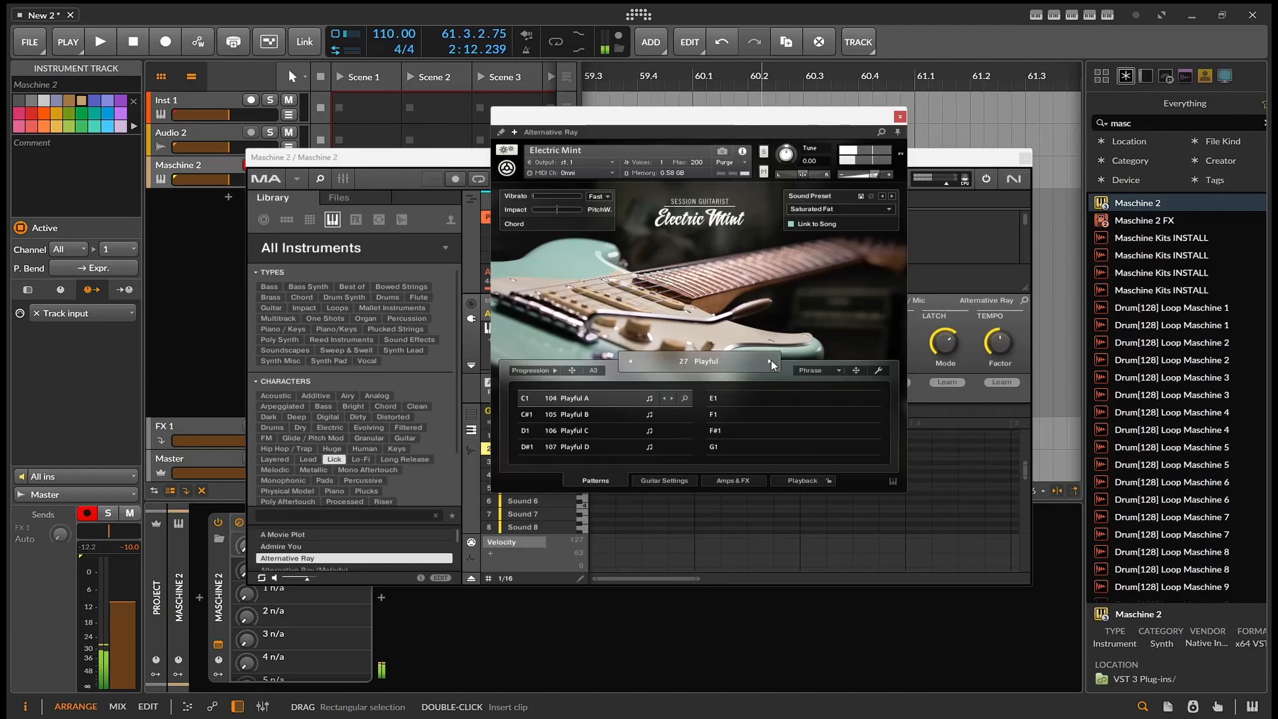
left_click(894, 115)
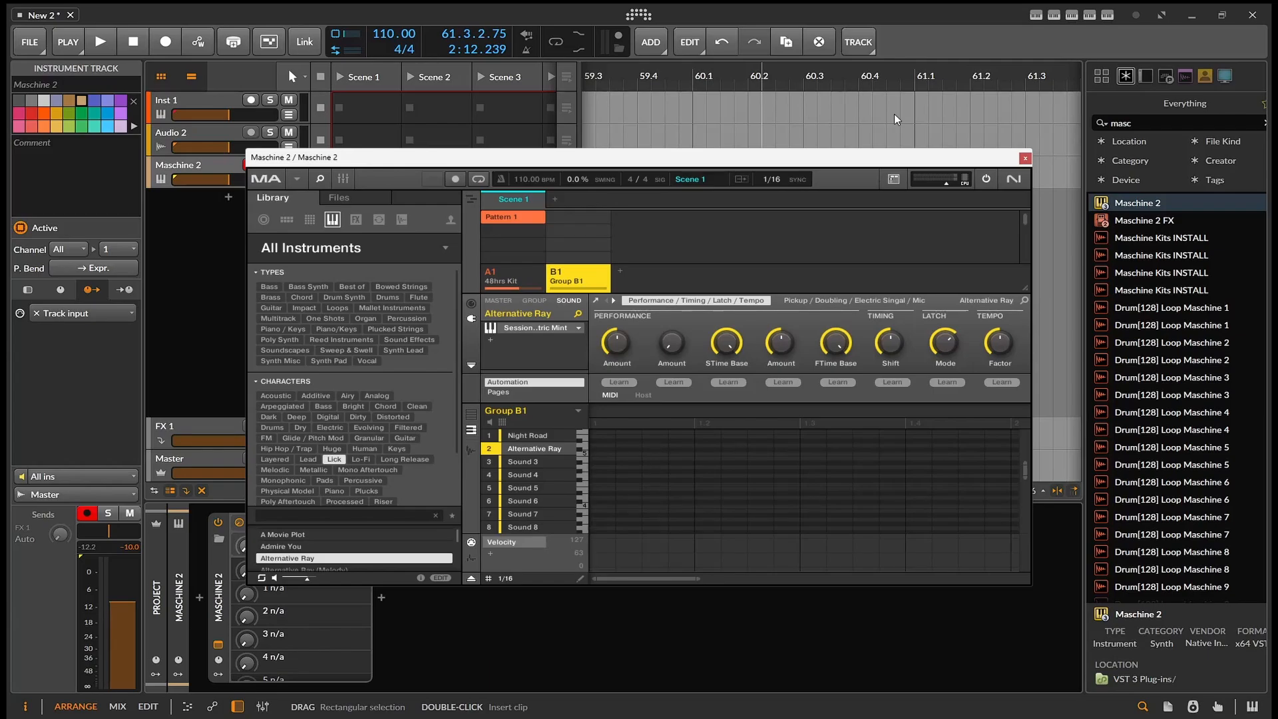
left_click(893, 114)
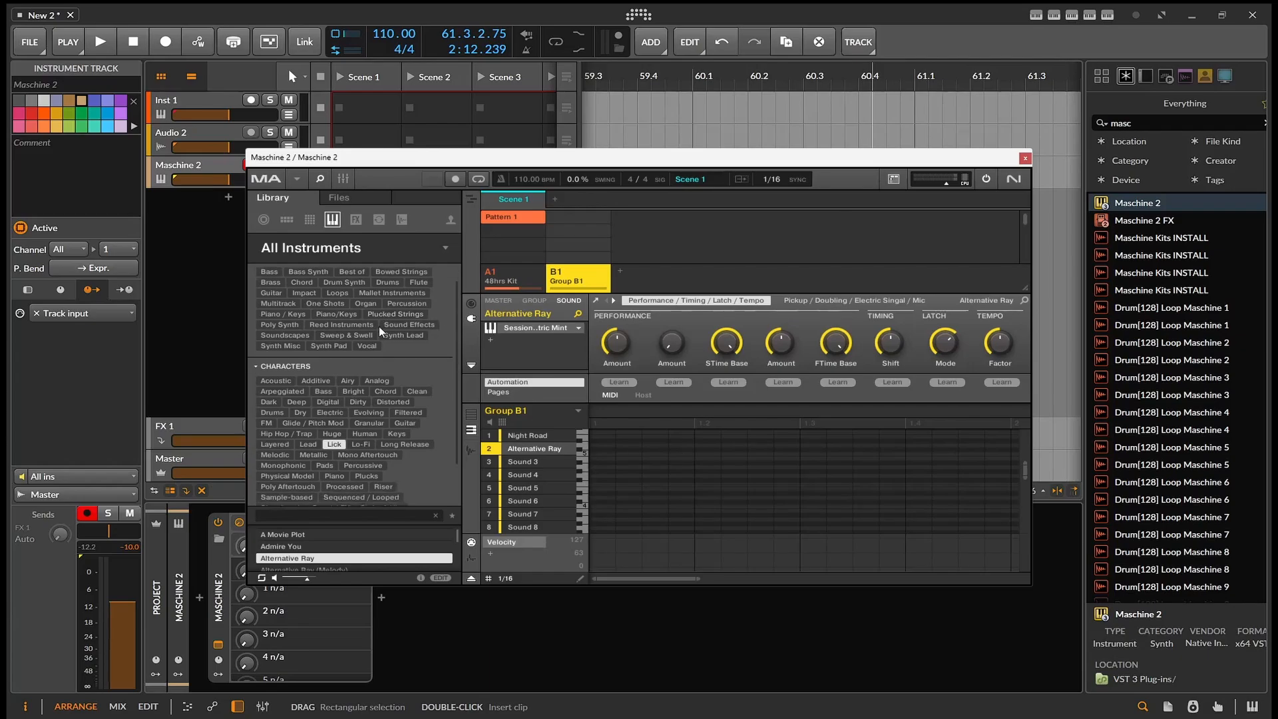
- Collapse the Characters and Types filters and browse the longer list of Lick presets
left_click(258, 381)
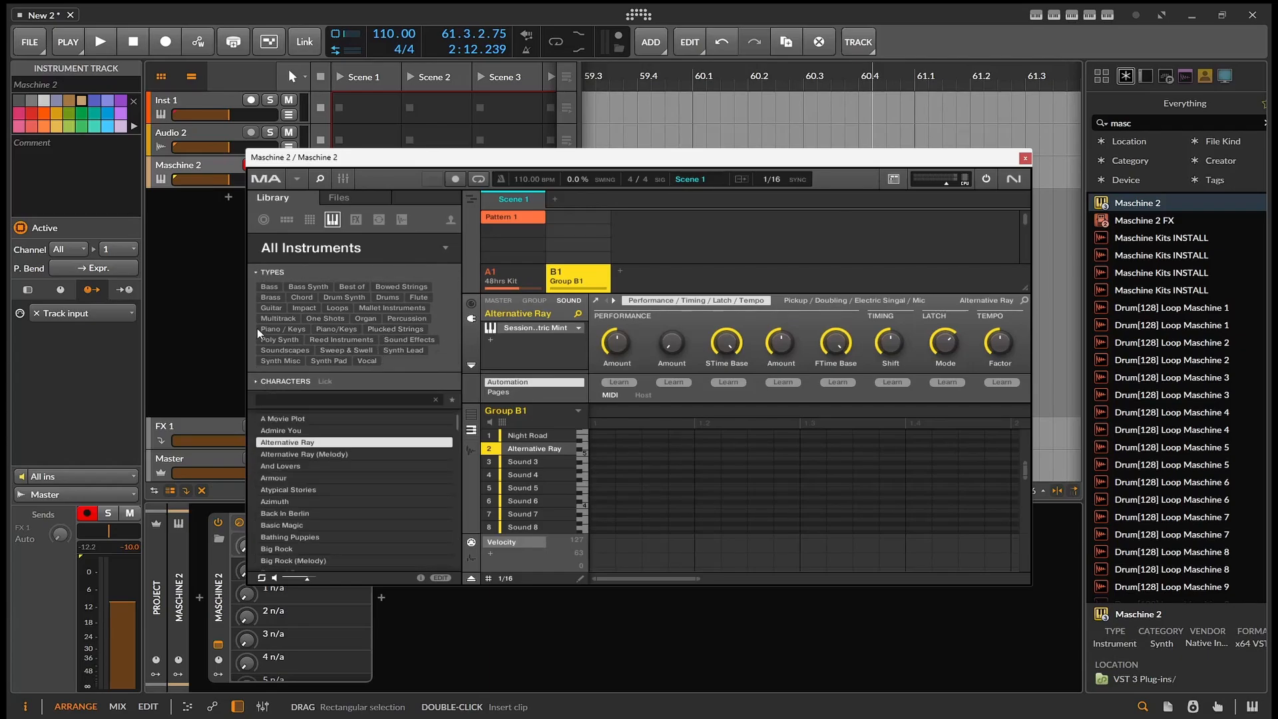
left_click(256, 271)
scroll(324, 418, "down", 20)
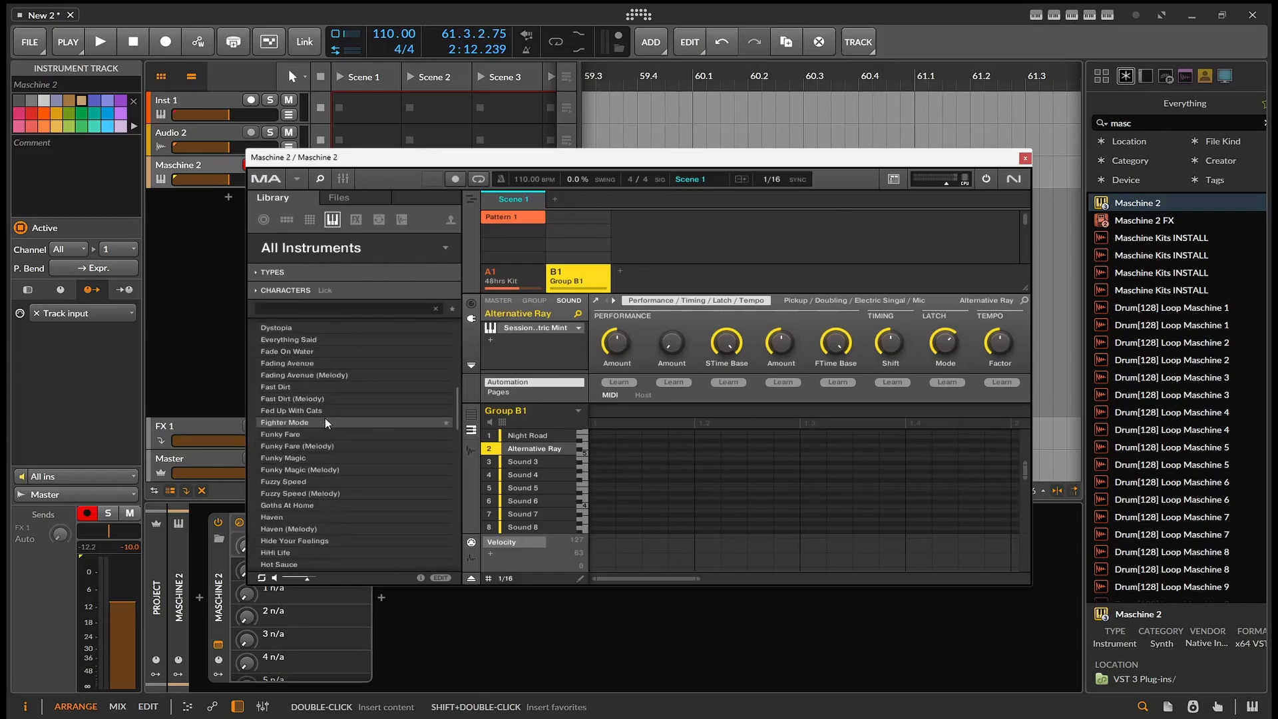
scroll(325, 418, "up", 3)
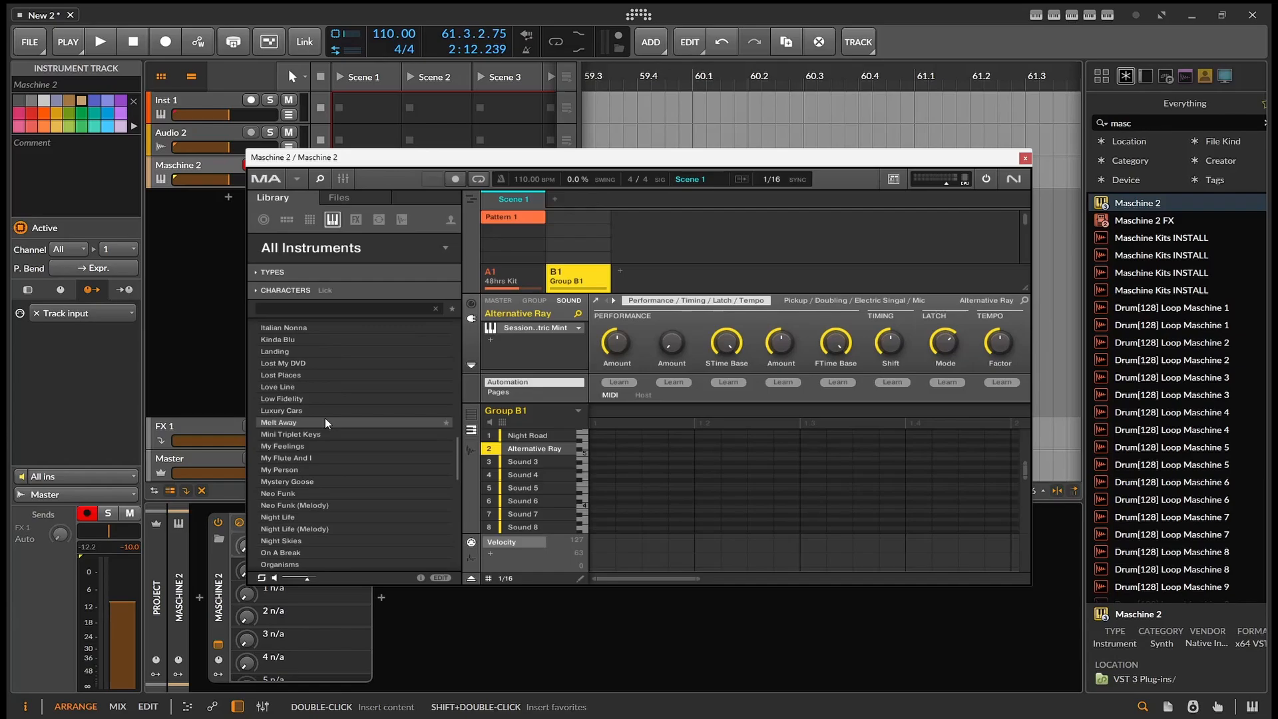
- Preview Melt Away, then load Mystery Goose and Neo Funk (Melody) in turn into Sound 2
left_click(325, 421)
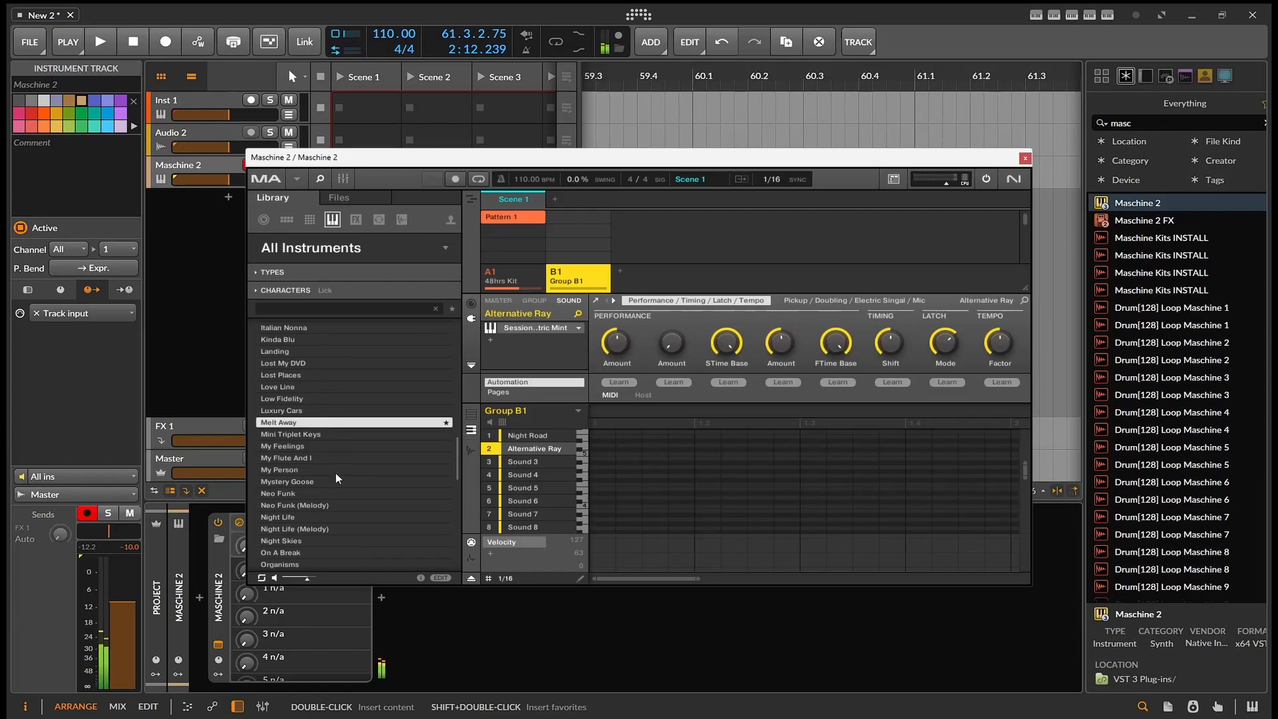
left_click(292, 482)
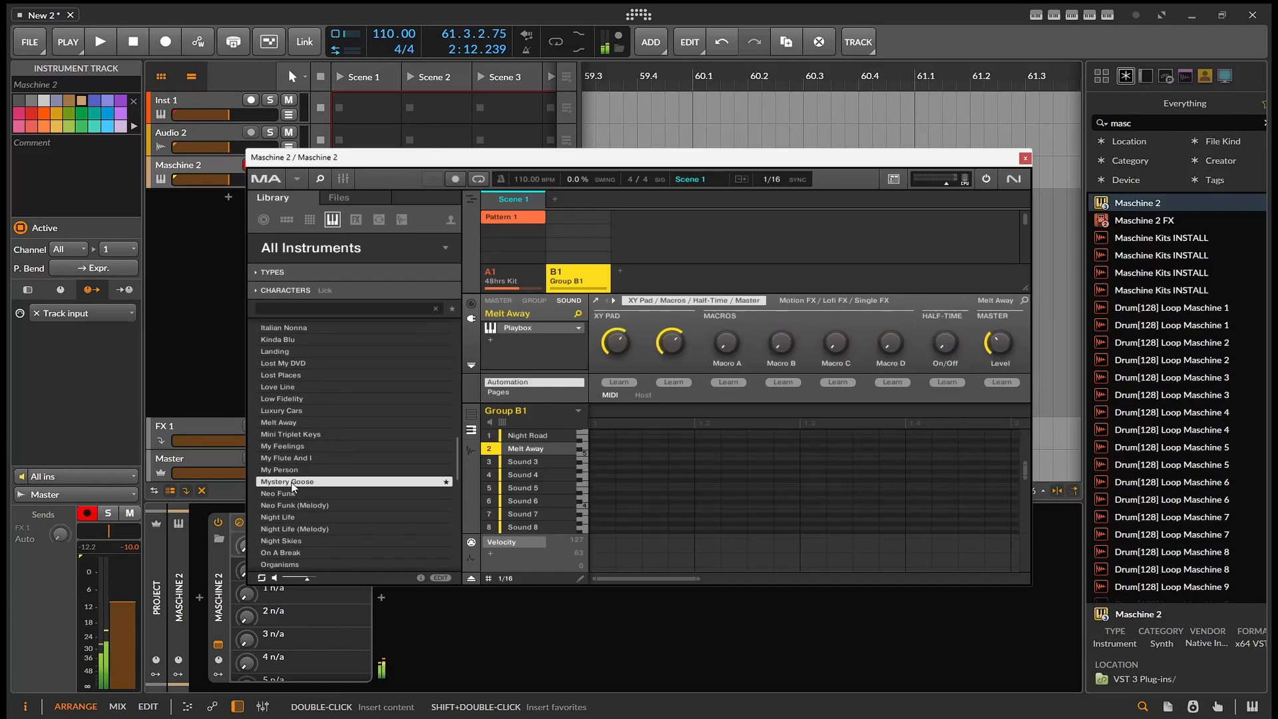
left_click(324, 507)
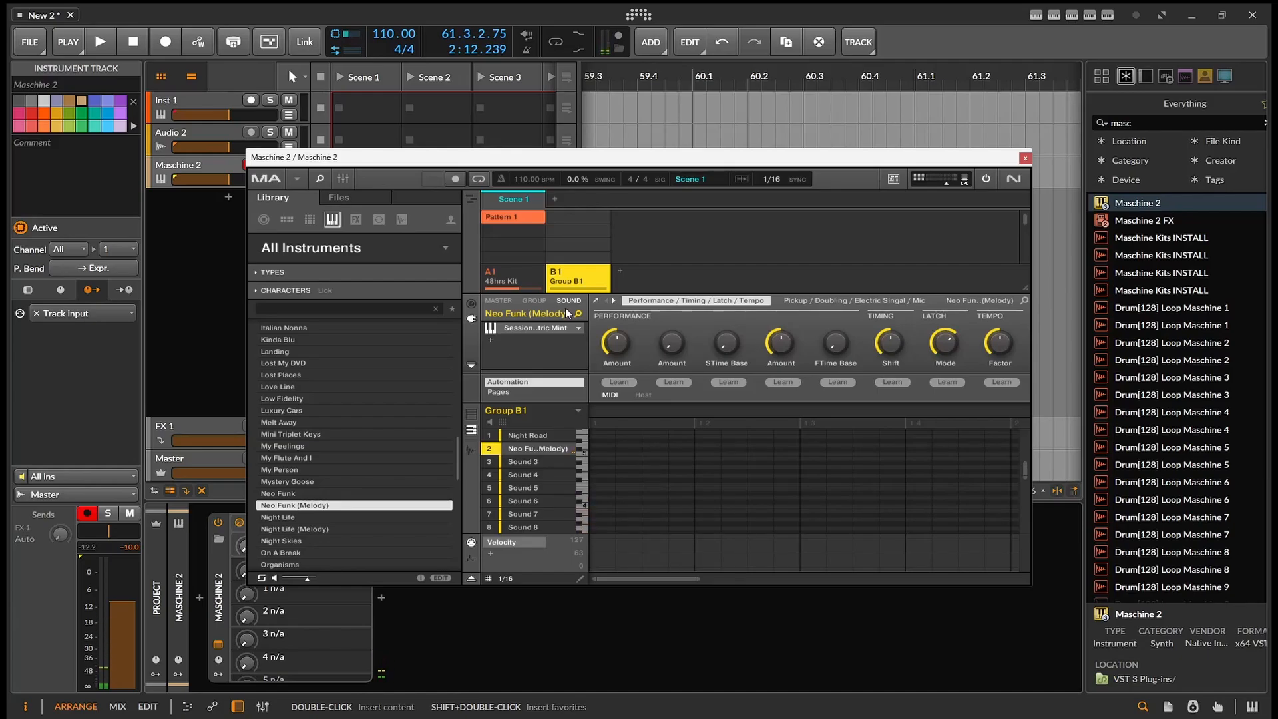
- Load the Organisms preset into Sound 2, view it in the Playbox editor, and close that editor
scroll(413, 469, "down", 2)
left_click(387, 493)
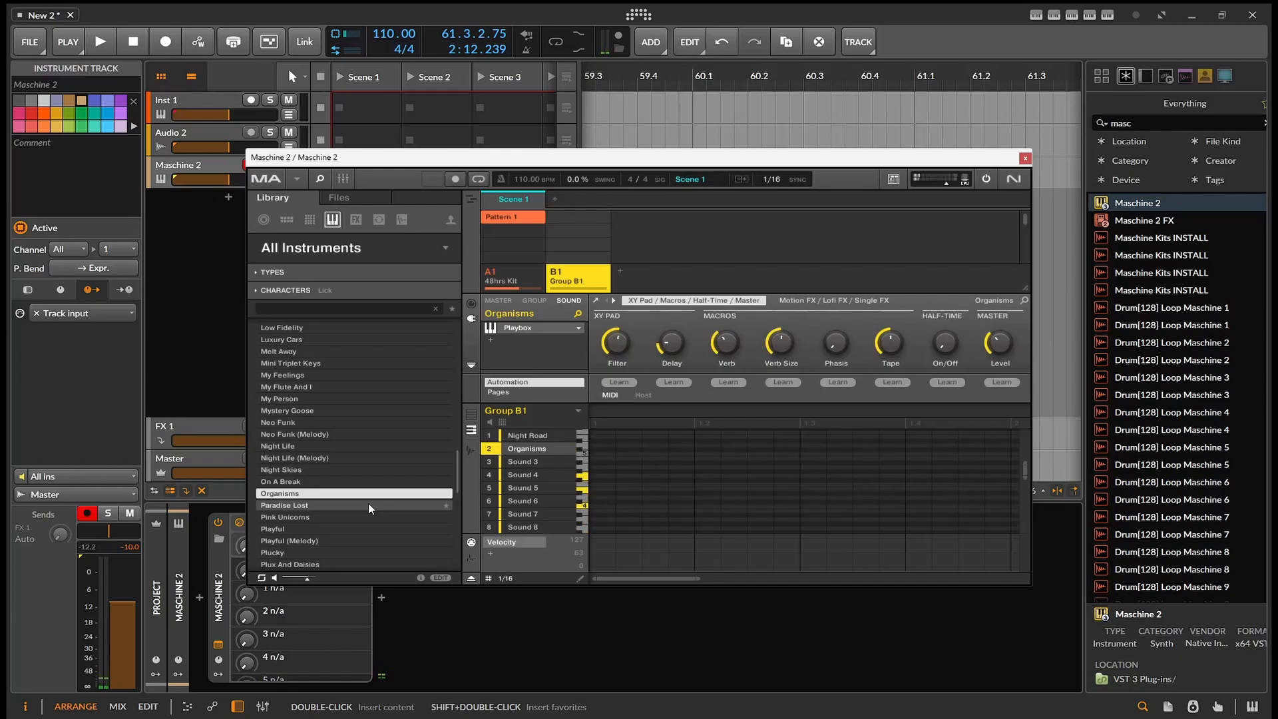
left_click(597, 301)
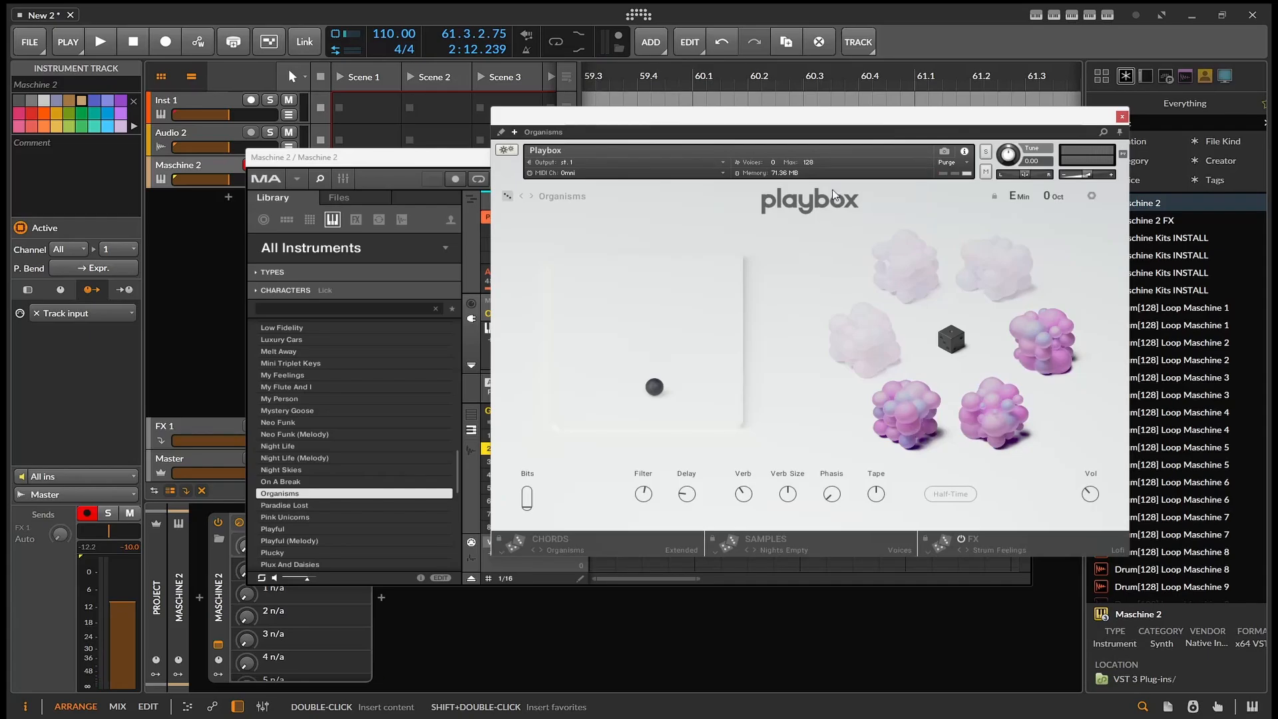
left_click_drag(810, 123, 710, 129)
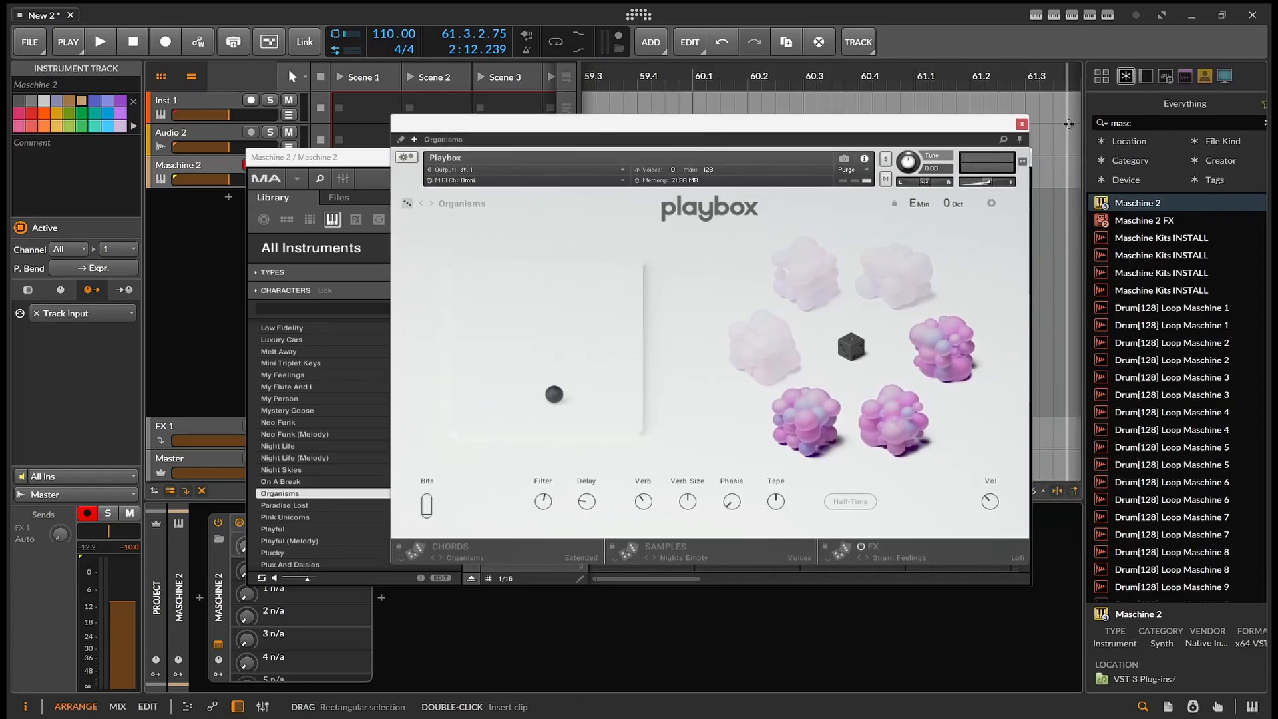
left_click(1022, 124)
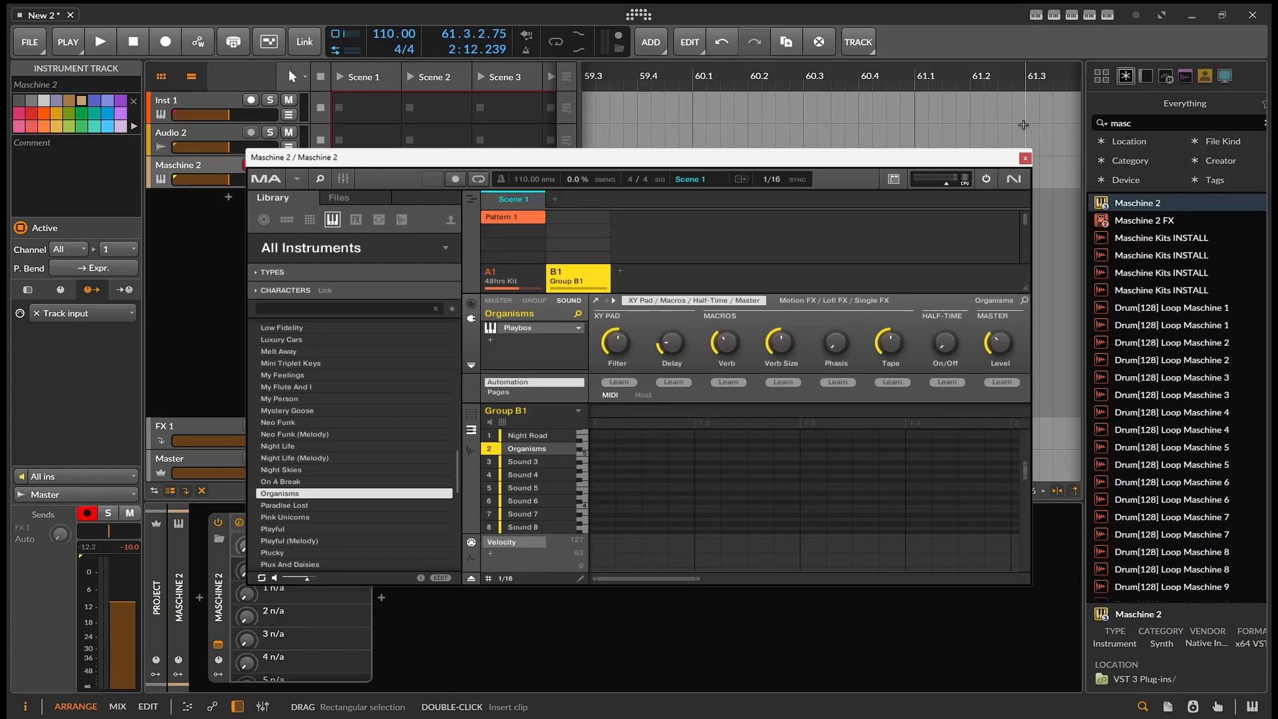
left_click_drag(737, 168, 735, 200)
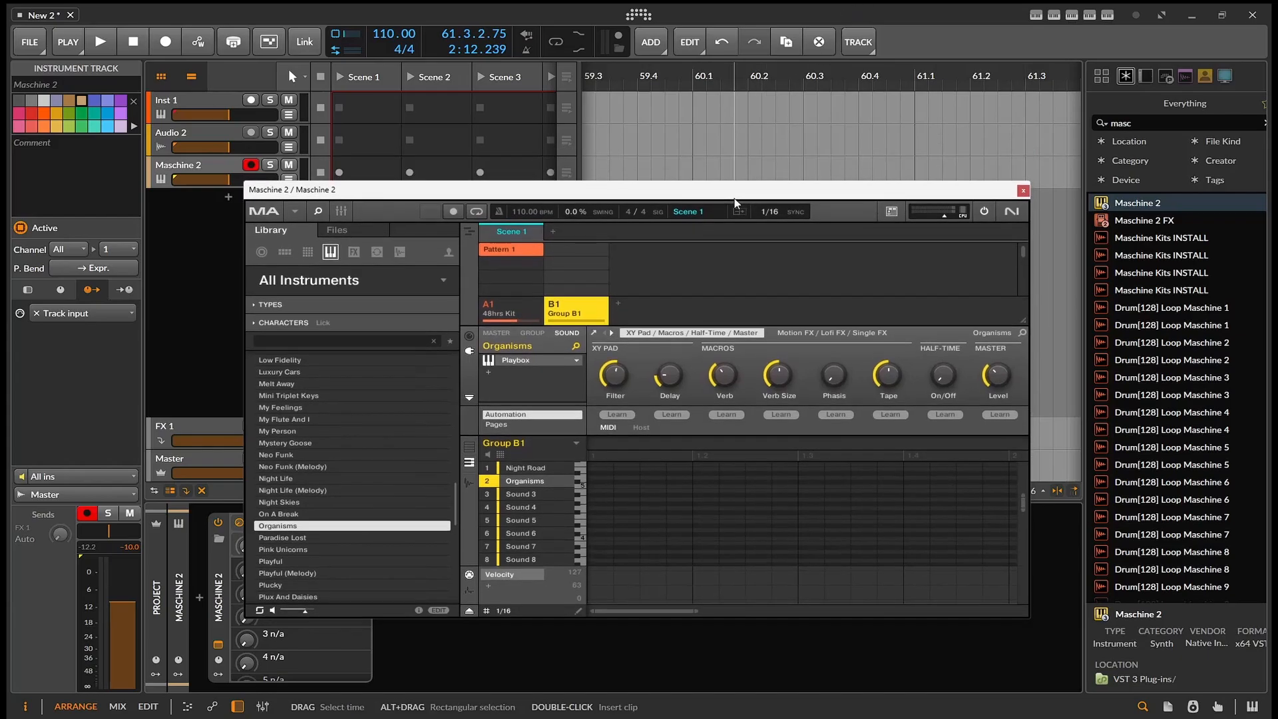